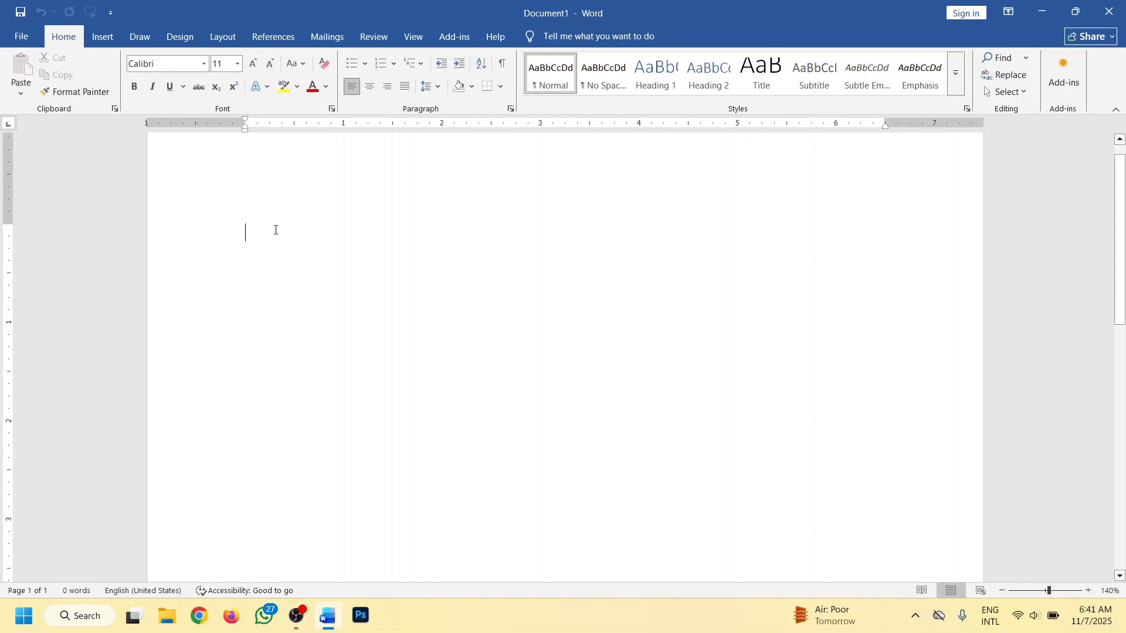
- Generate placeholder paragraphs in the blank document with the =lorem() function
text(=lorem()
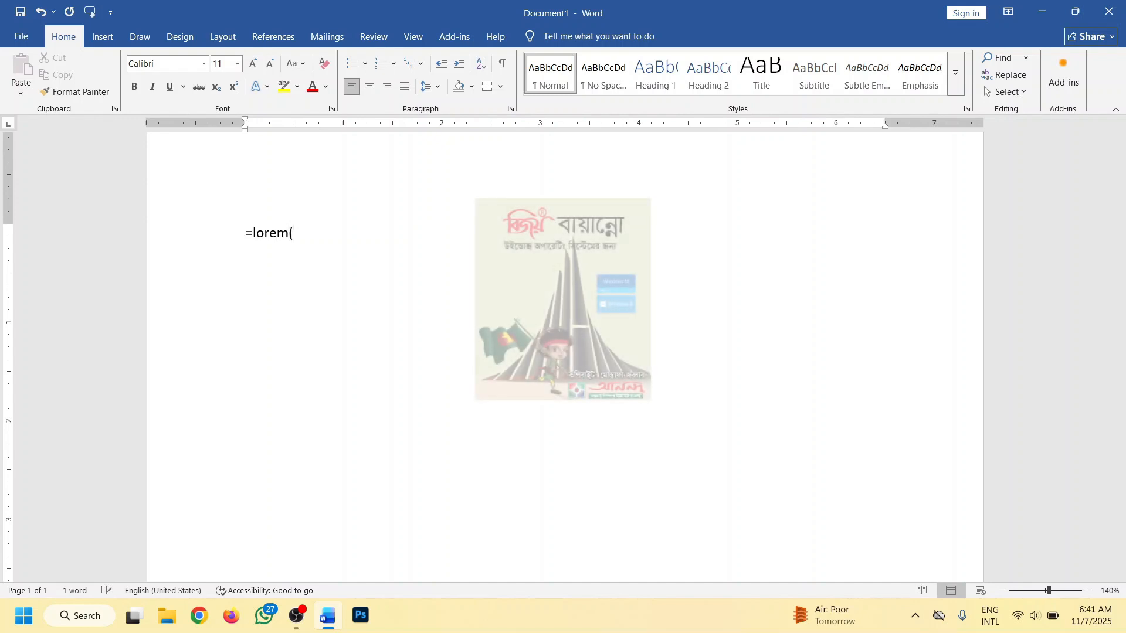
text())
key(Return)
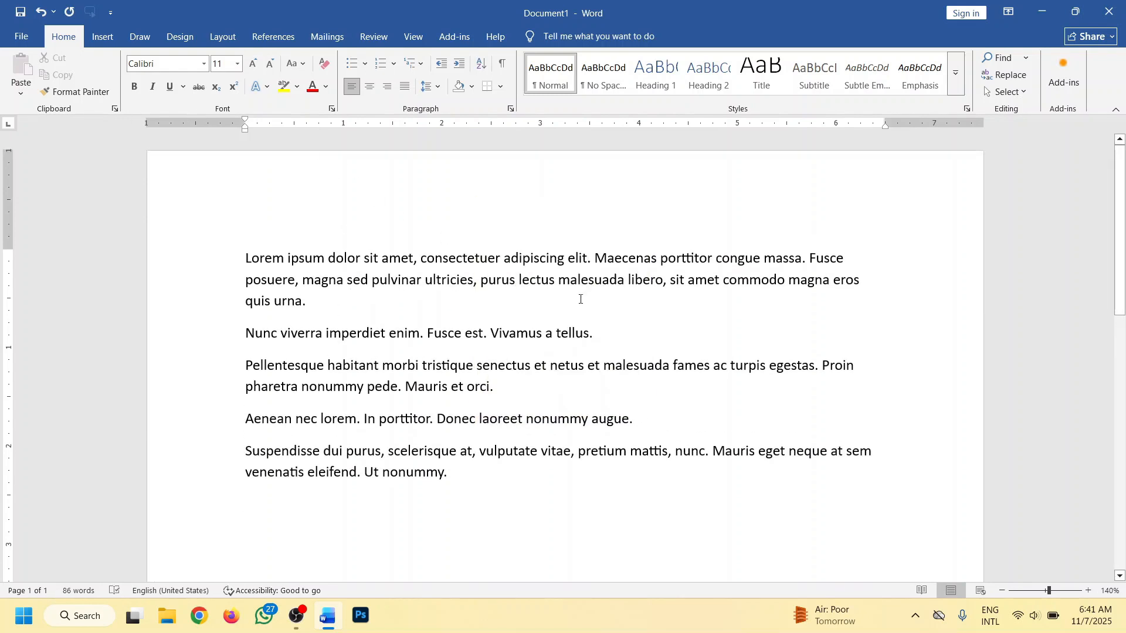
- Make "Fusce est. Vivamus a tellus." and "Donec laoreet nonummy augue." bold
drag(586, 334, 426, 332)
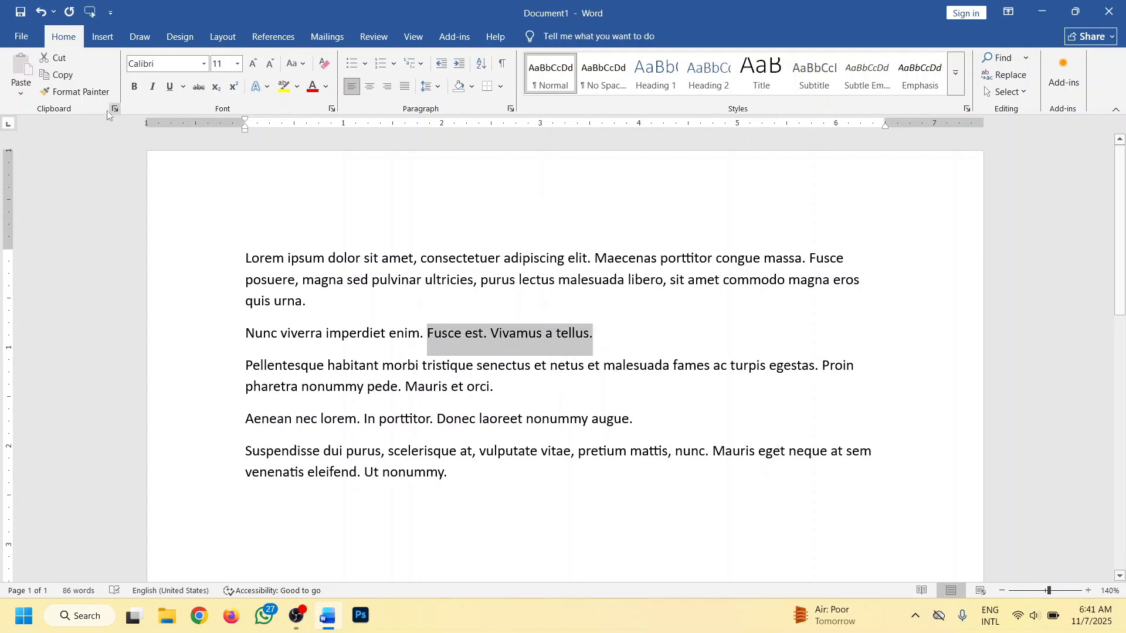
click(135, 86)
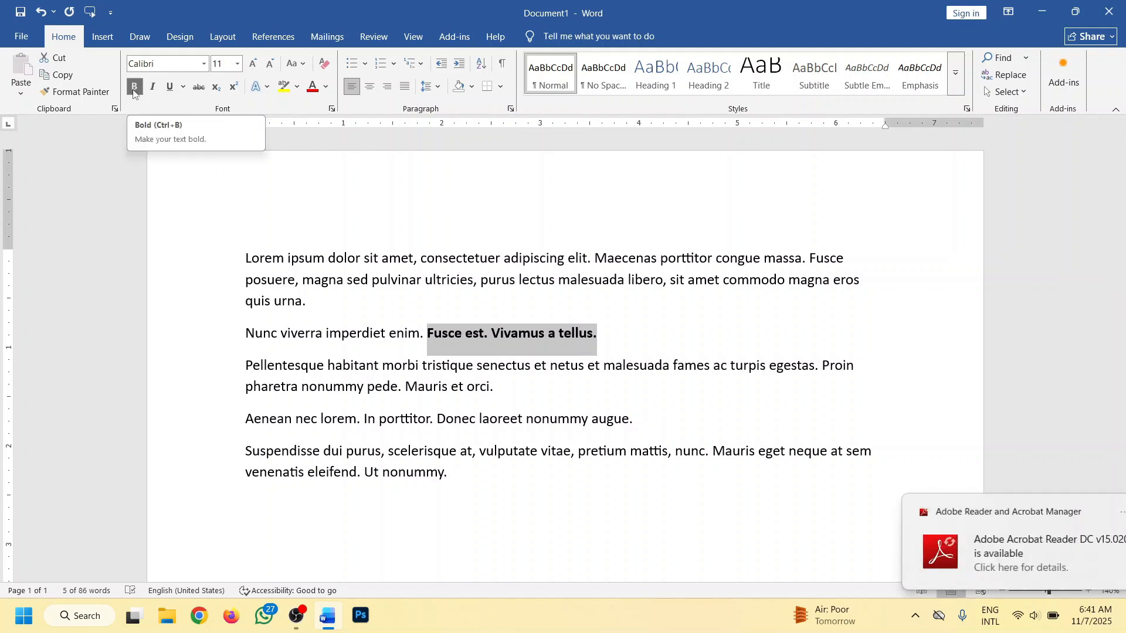
click(491, 387)
drag(651, 422, 444, 422)
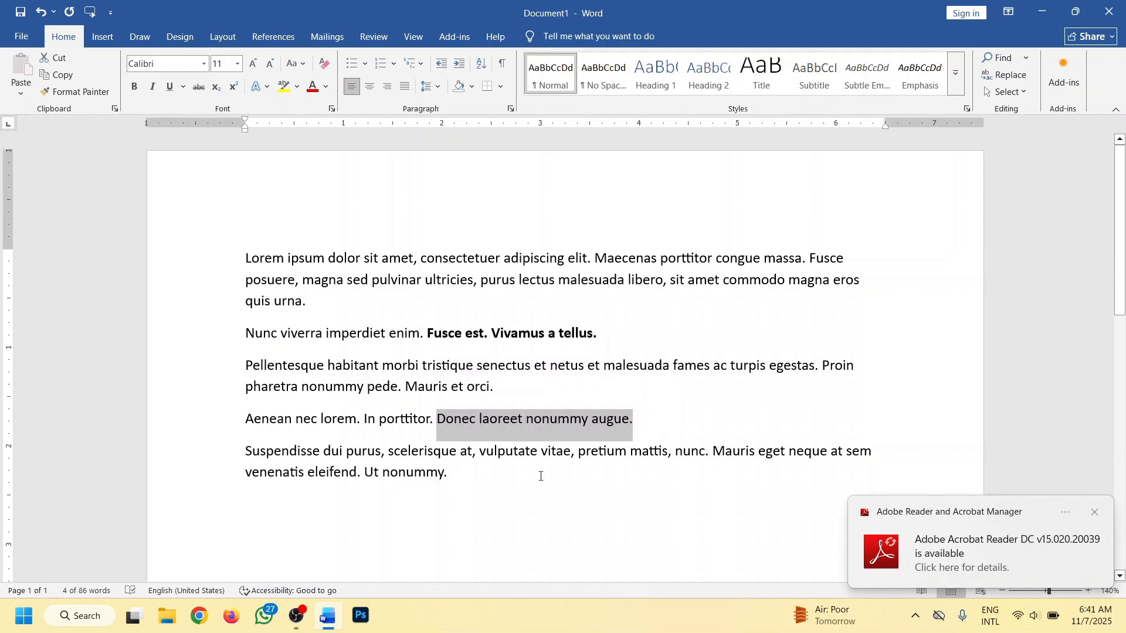
key(ctrl+b)
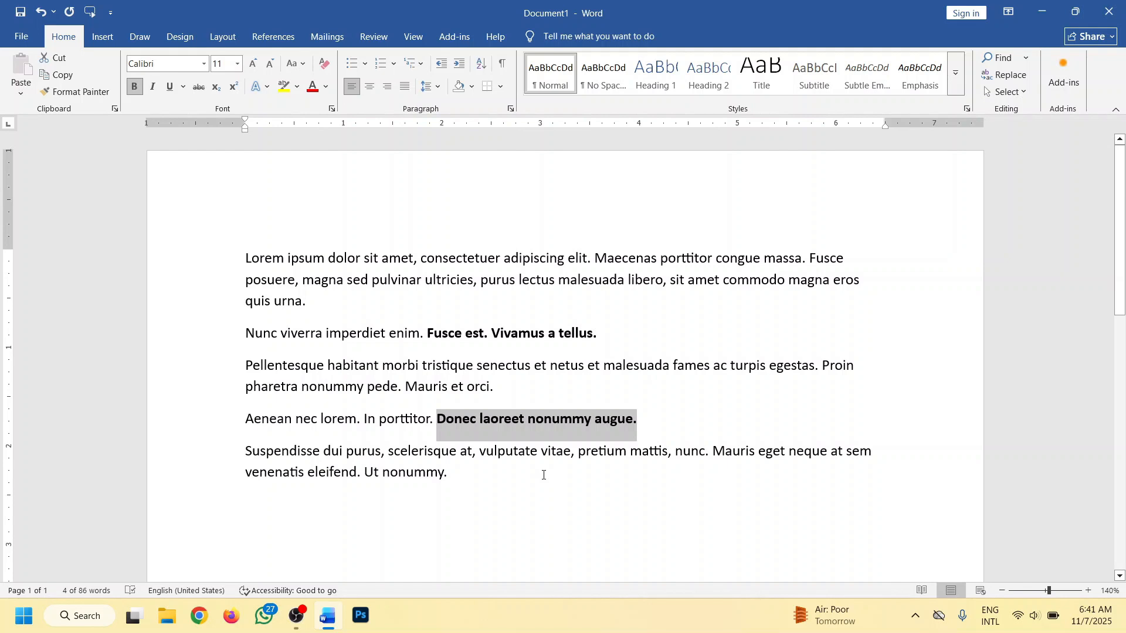
click(625, 439)
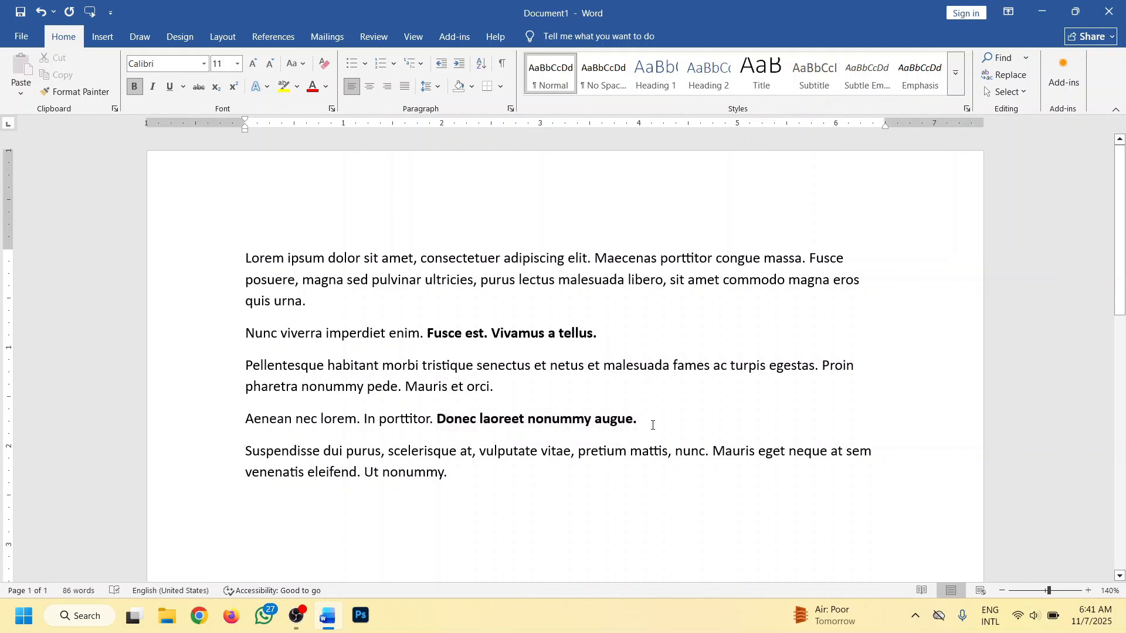
- Remove the bold formatting from "Donec laoreet nonummy augue." and "Fusce est. Vivamus a tellus."
drag(653, 425, 437, 423)
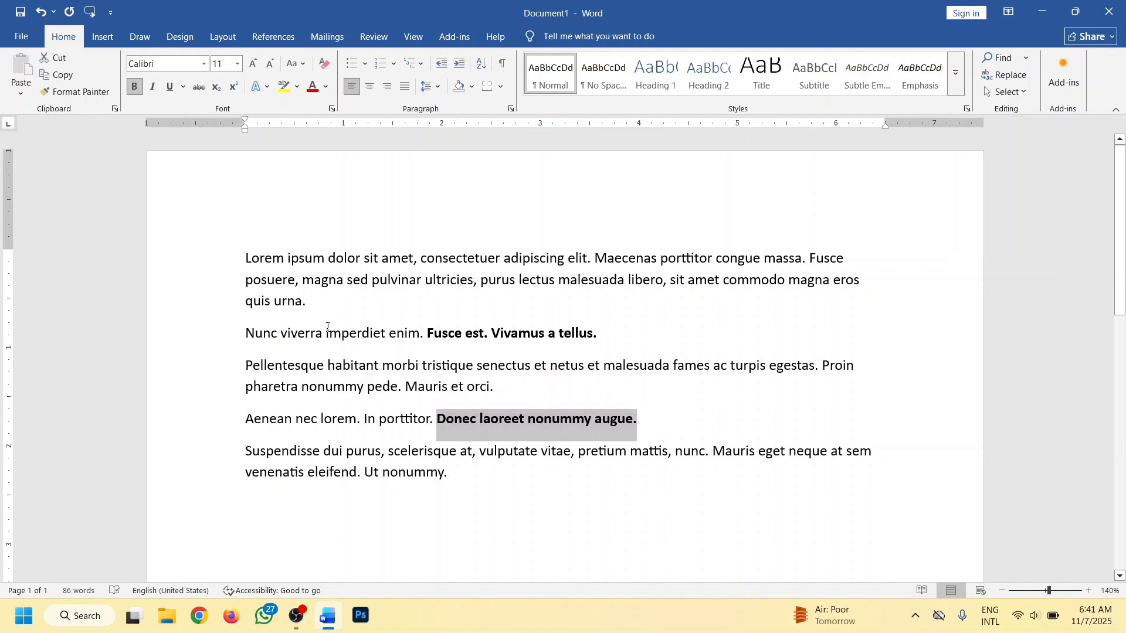
click(134, 87)
click(625, 339)
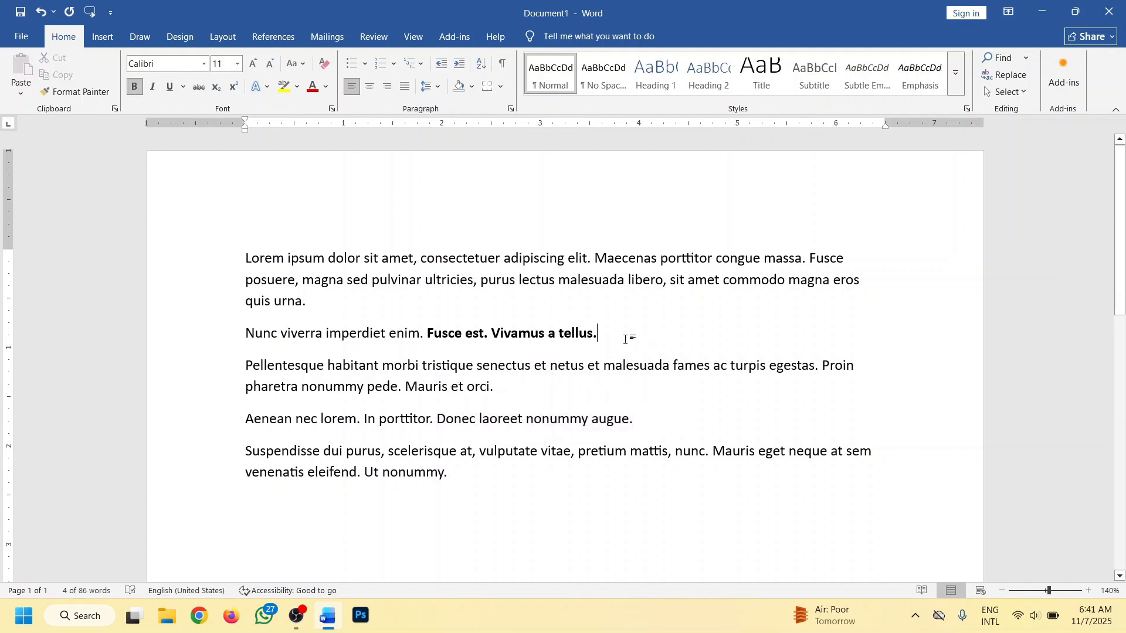
drag(624, 339, 426, 339)
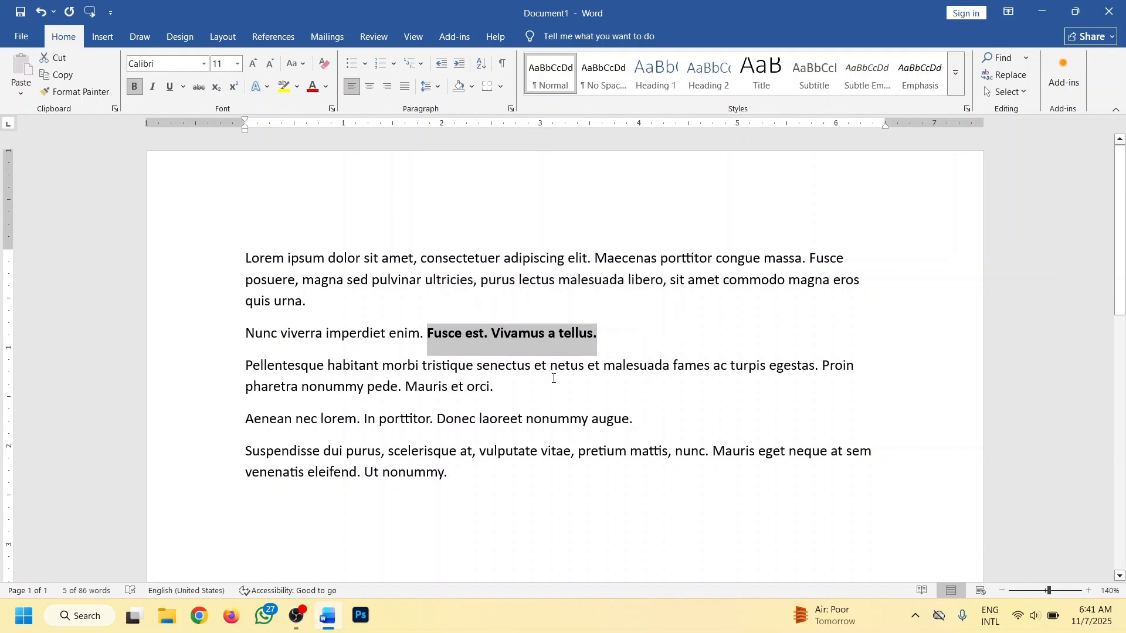
key(ctrl+b)
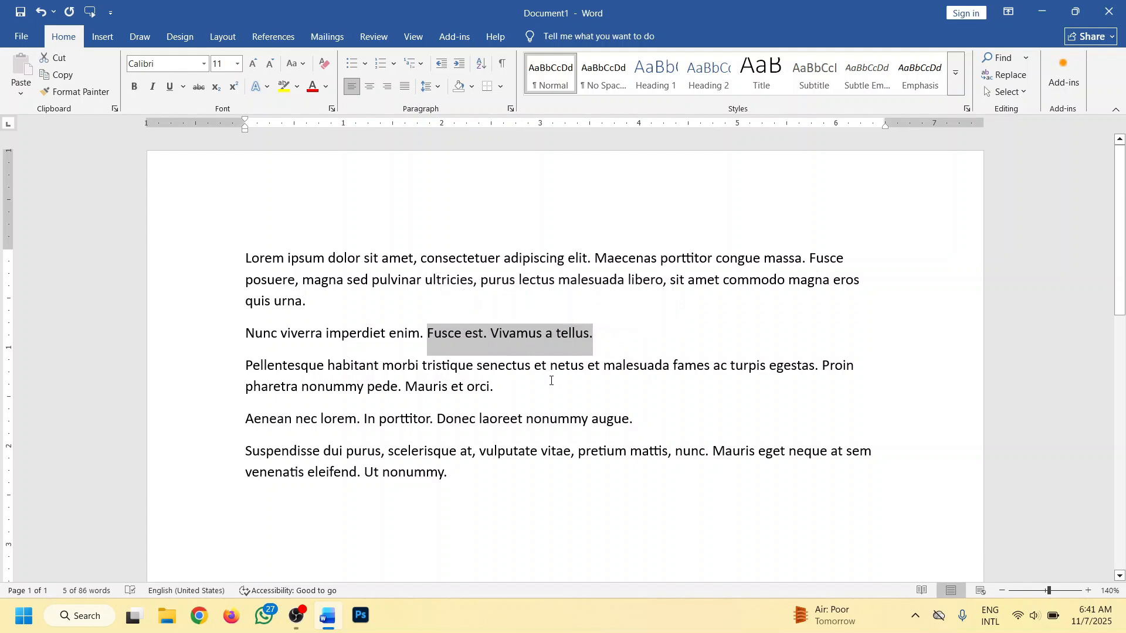
click(550, 382)
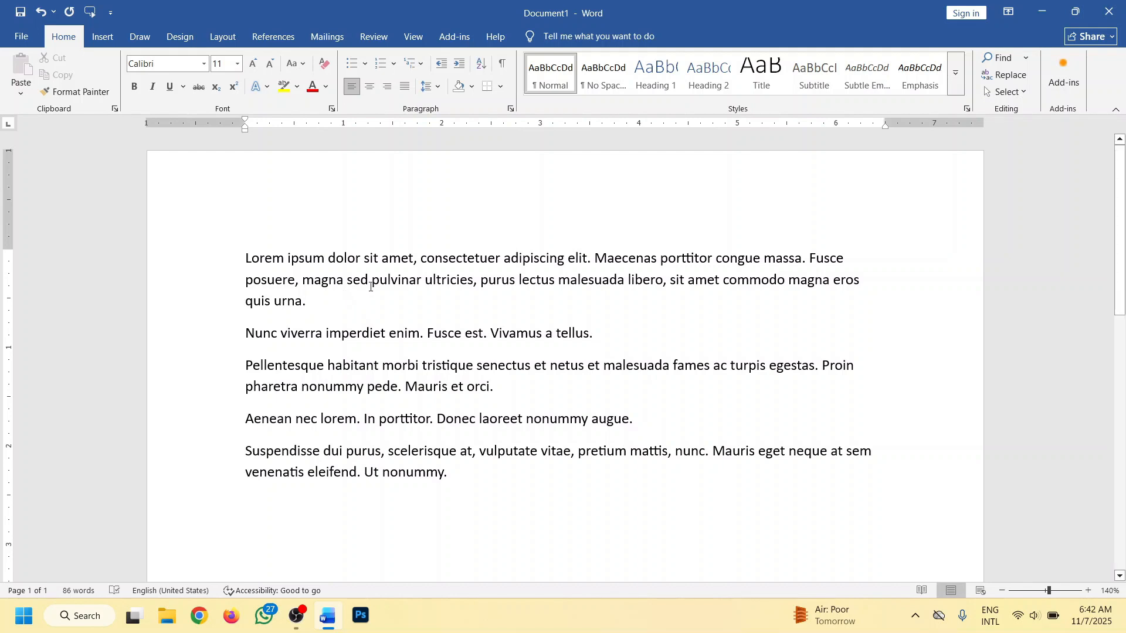
- Italicize "consectetuer adipiscing elit" and "ultricies, purus lectus malesuada libero, sit amet" in the first paragraph
drag(587, 258, 420, 259)
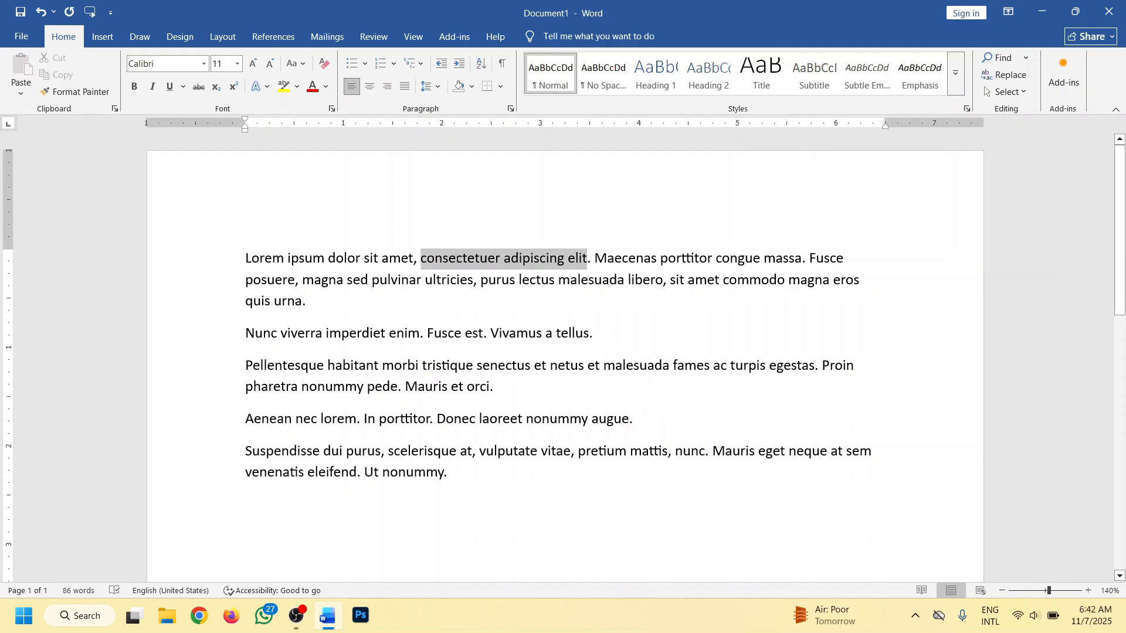
click(152, 88)
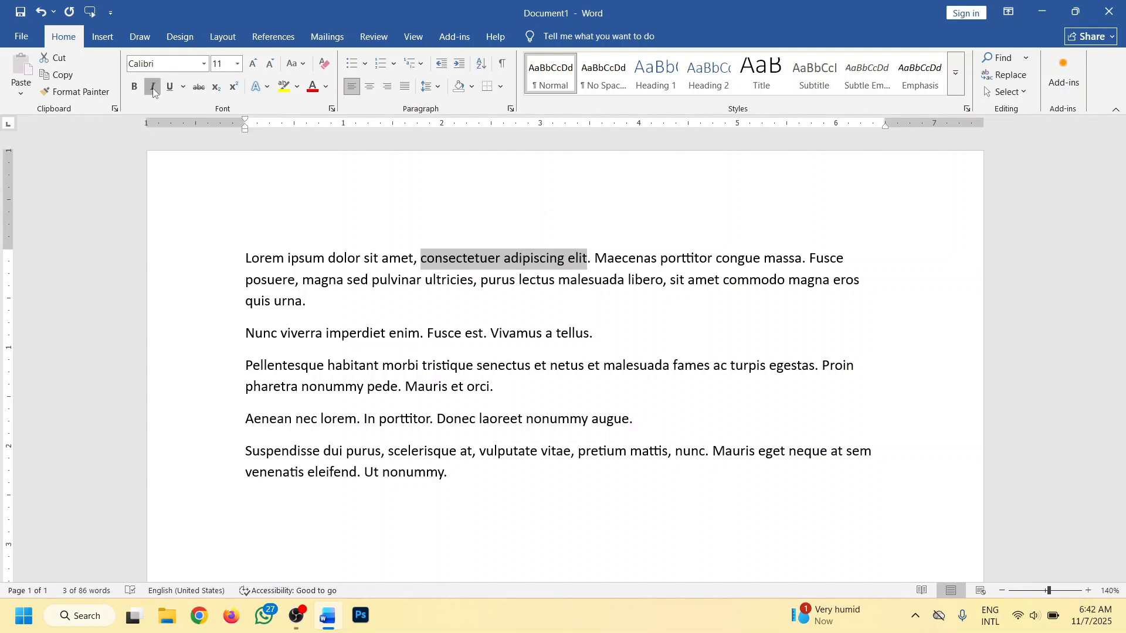
click(541, 294)
drag(721, 280, 425, 280)
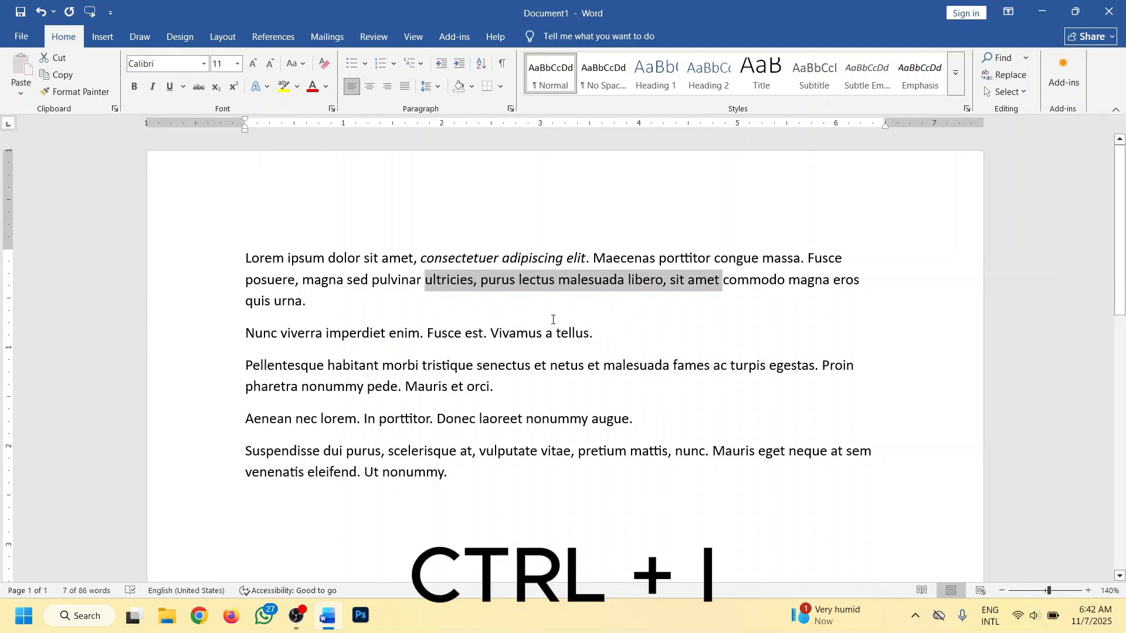
key(ctrl+i)
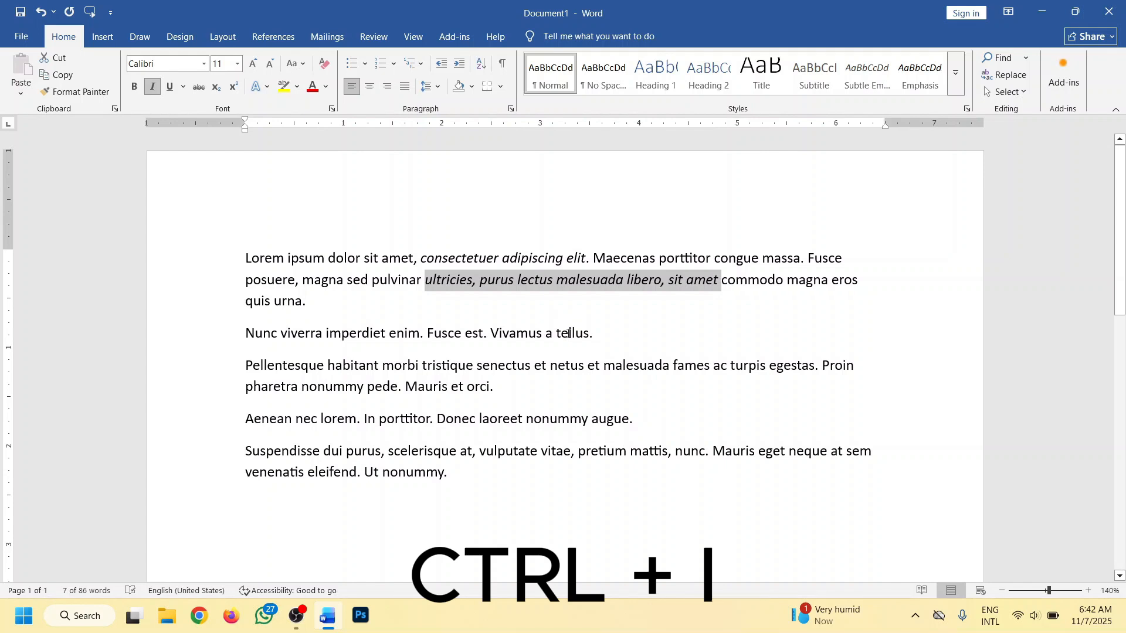
click(601, 365)
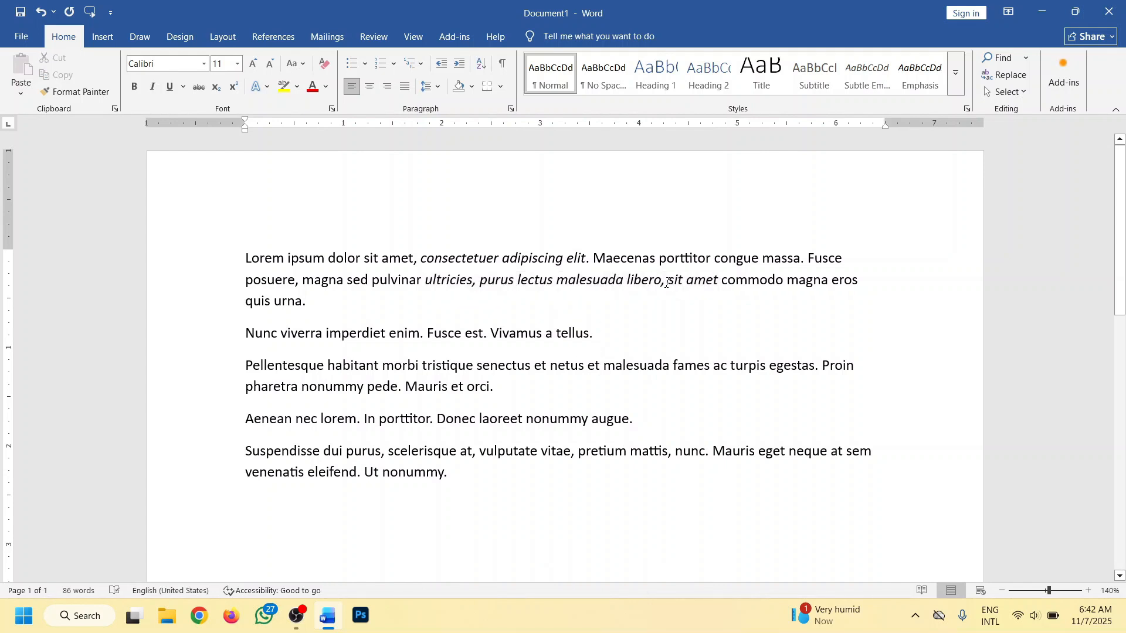
- Remove the italics from "ultricies, purus lectus malesuada libero" and "consectetuer adipiscing elit." in the first paragraph
drag(662, 280, 425, 282)
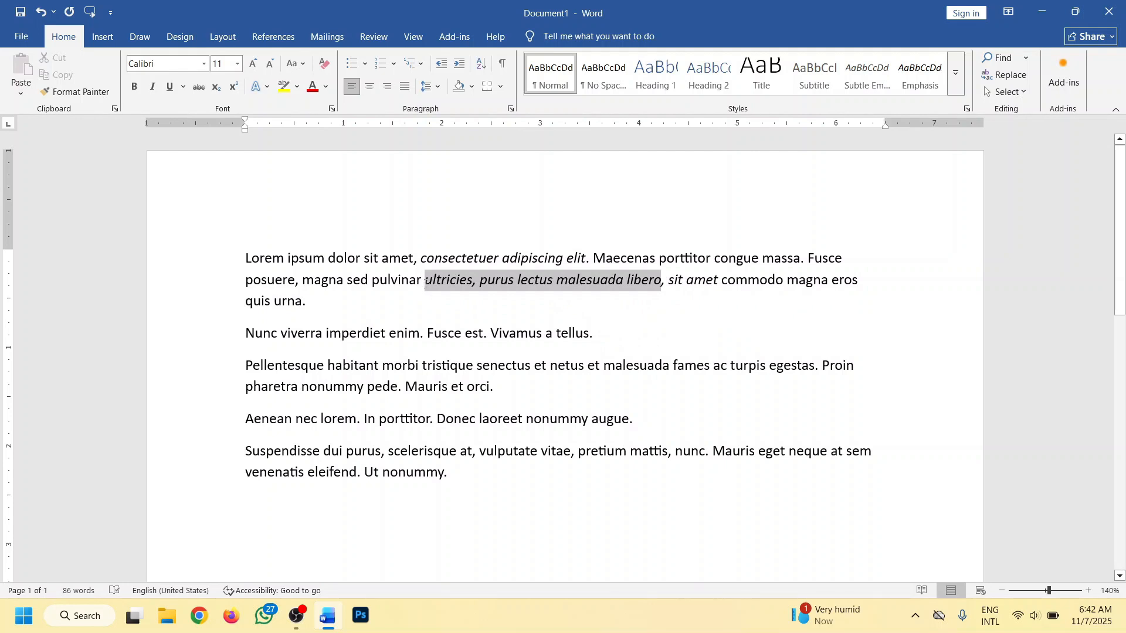
click(150, 86)
click(404, 209)
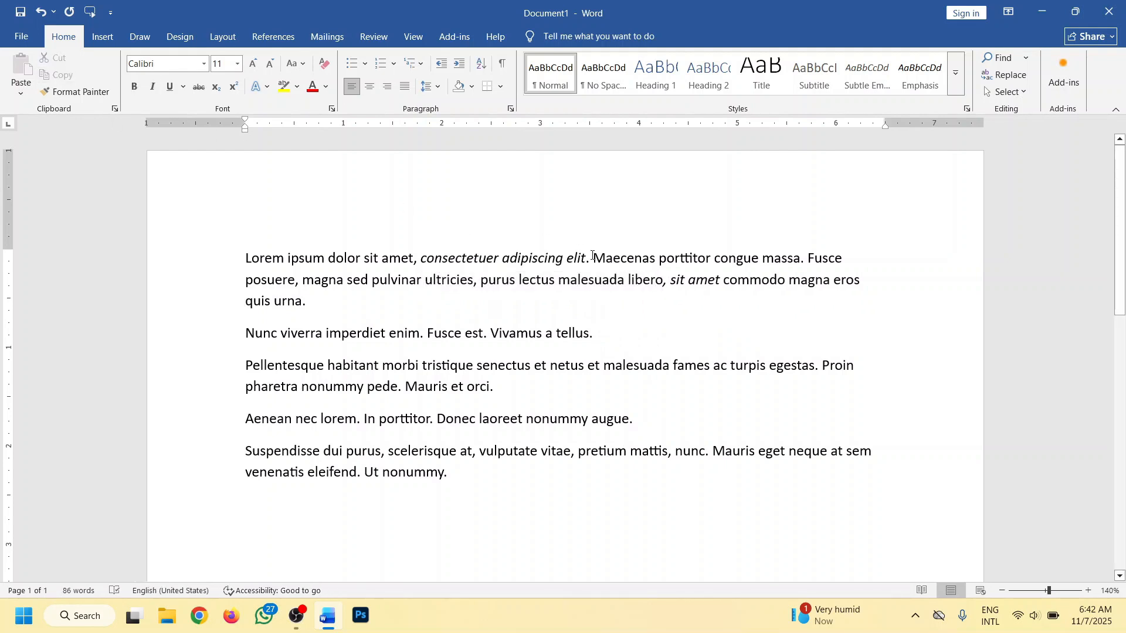
drag(592, 258, 421, 258)
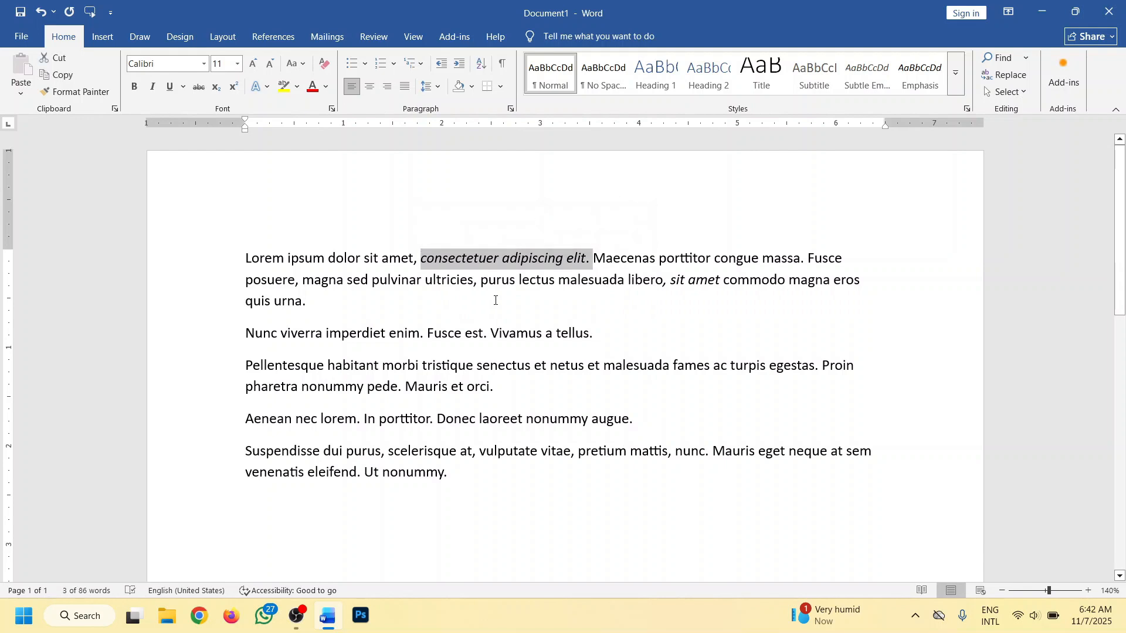
key(ctrl+i)
click(381, 291)
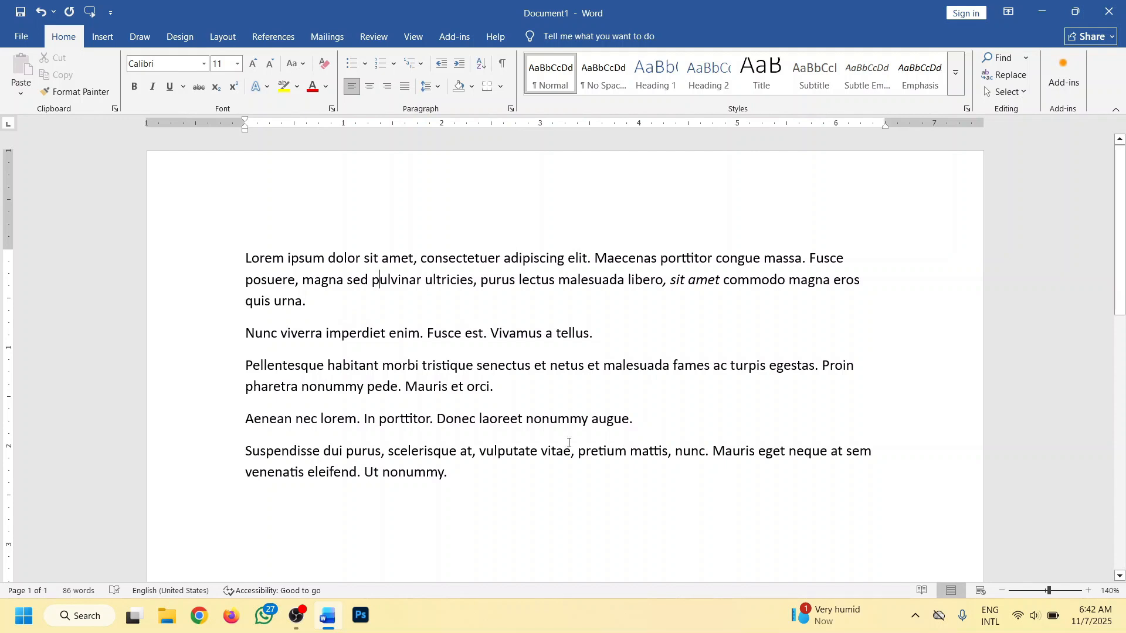
- Underline the whole fourth paragraph, which starts with "Aenean nec lorem"
drag(634, 432, 242, 421)
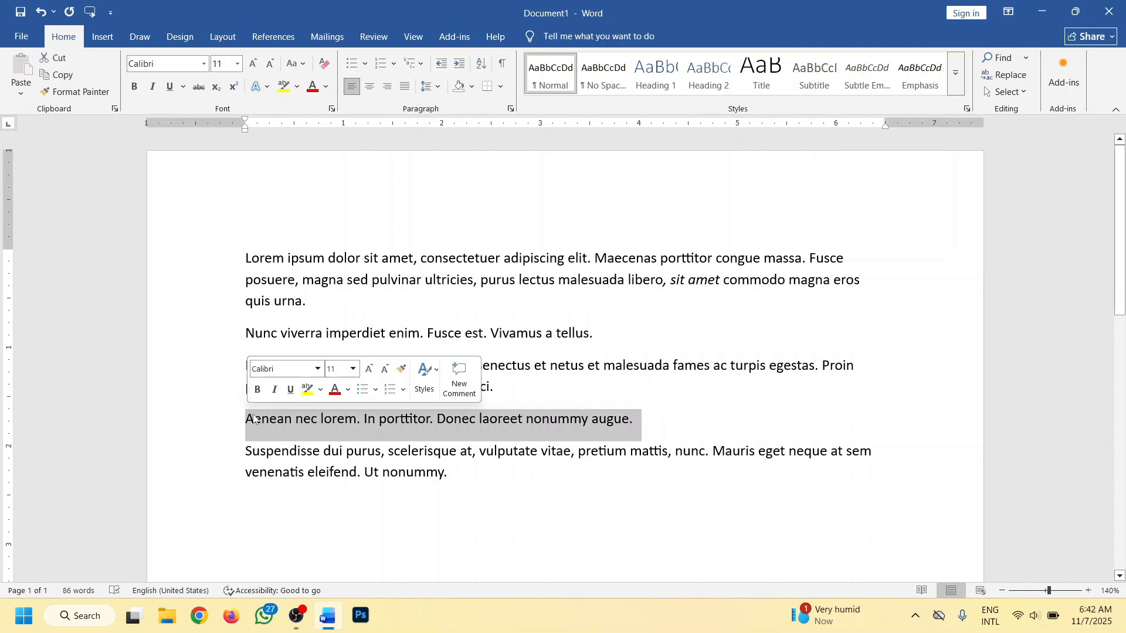
scroll(334, 420, up, 1)
scroll(335, 420, up, 2)
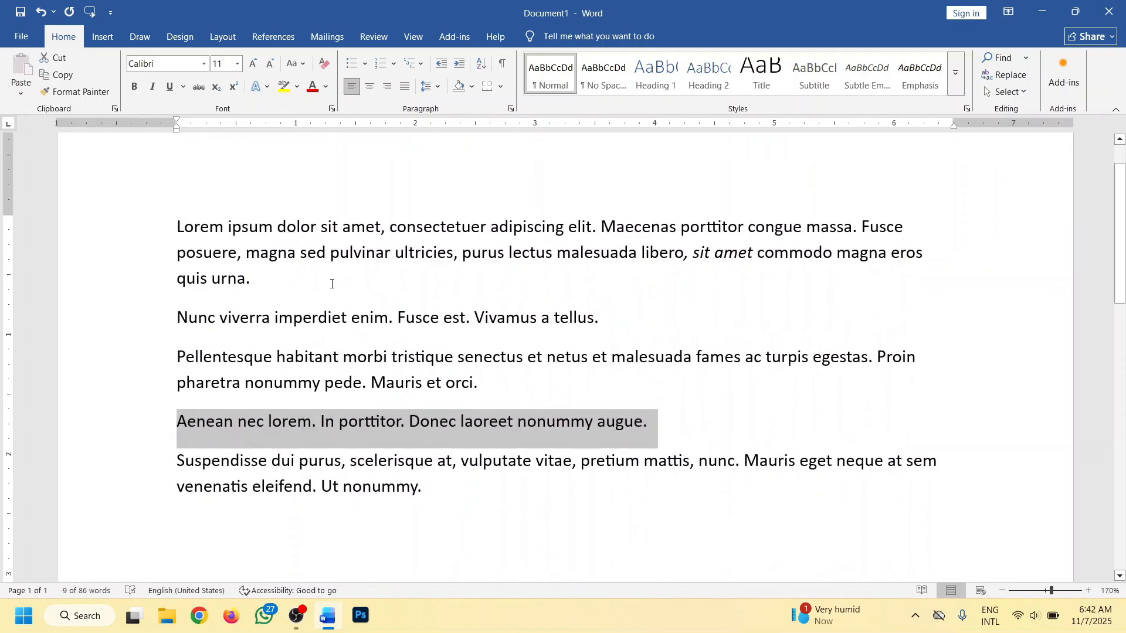
scroll(329, 284, down, 1)
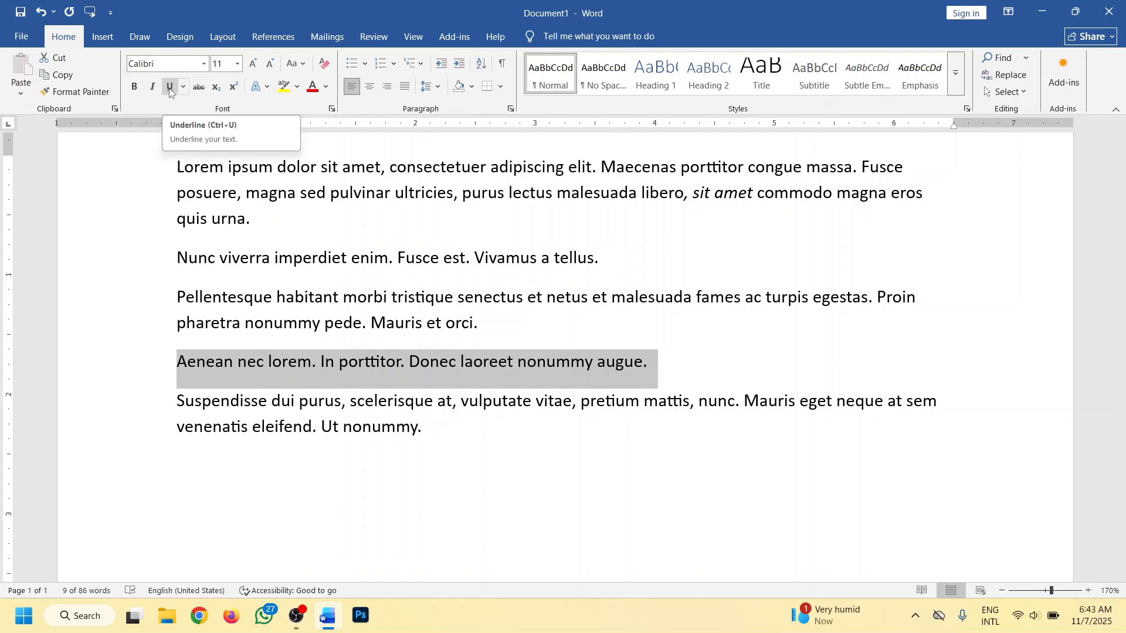
click(170, 88)
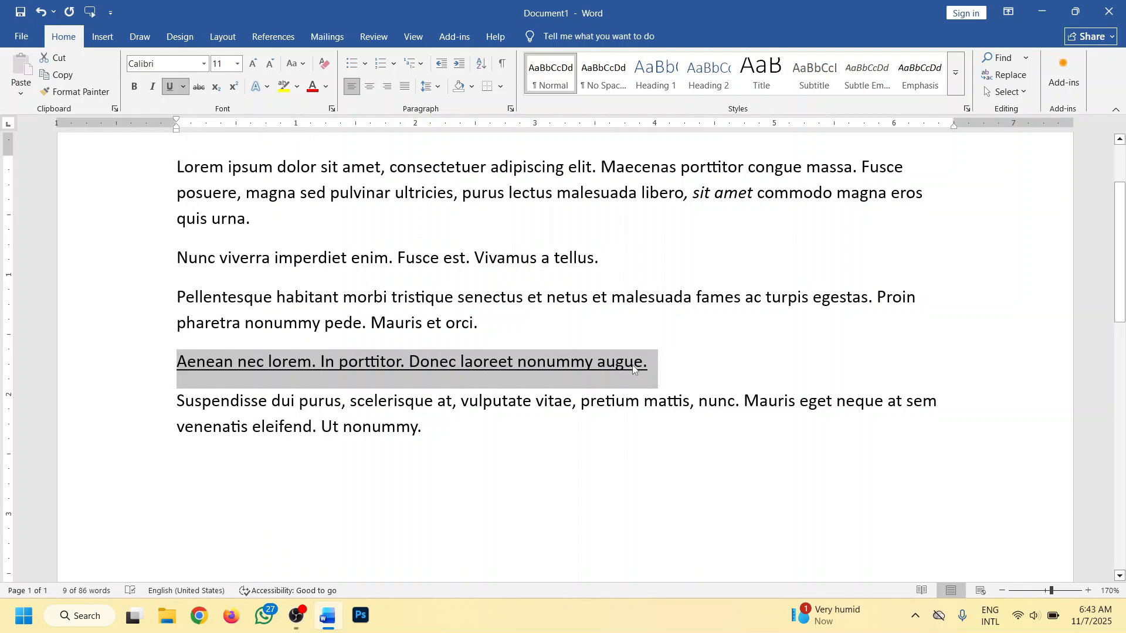
click(657, 374)
scroll(174, 143, up, 1)
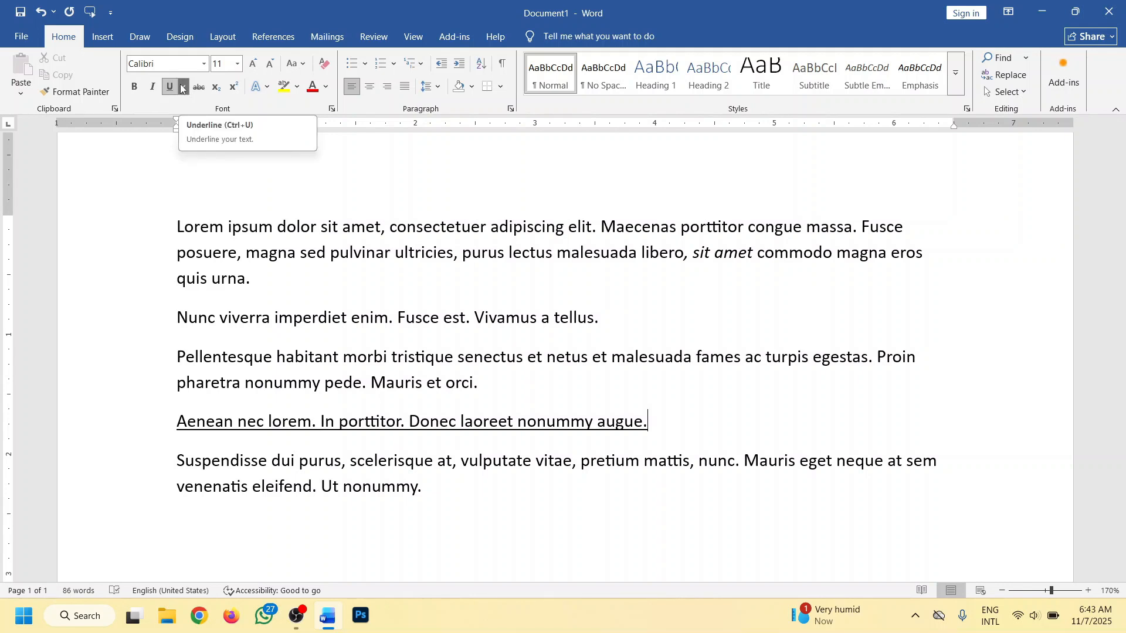
- Remove the underline from the "Aenean nec lorem" paragraph
drag(251, 281, 178, 226)
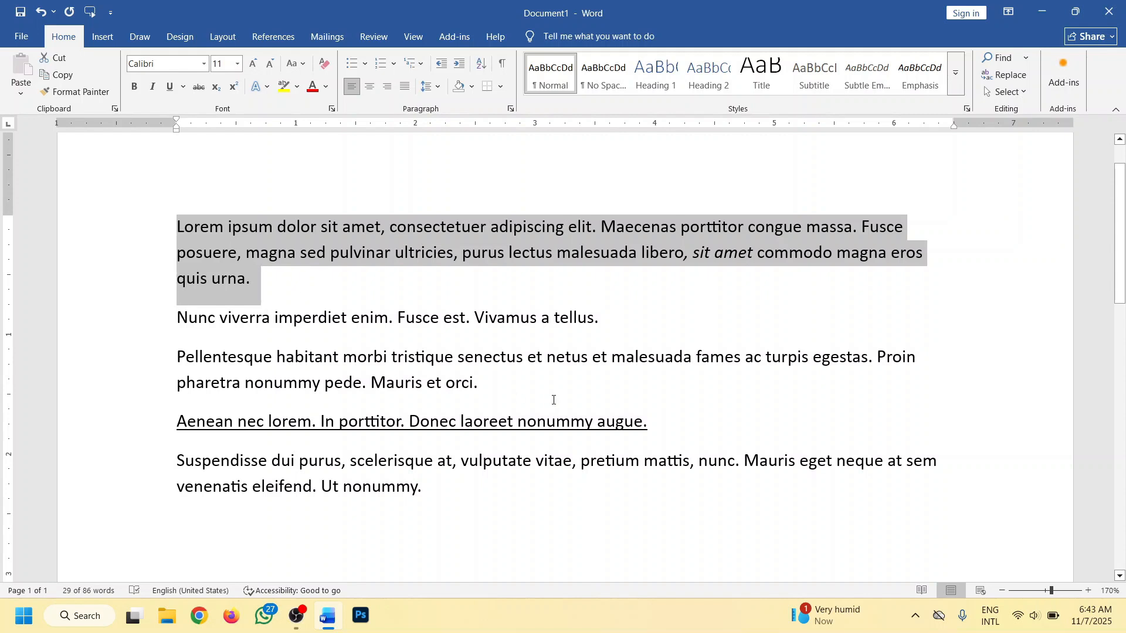
drag(655, 426, 176, 423)
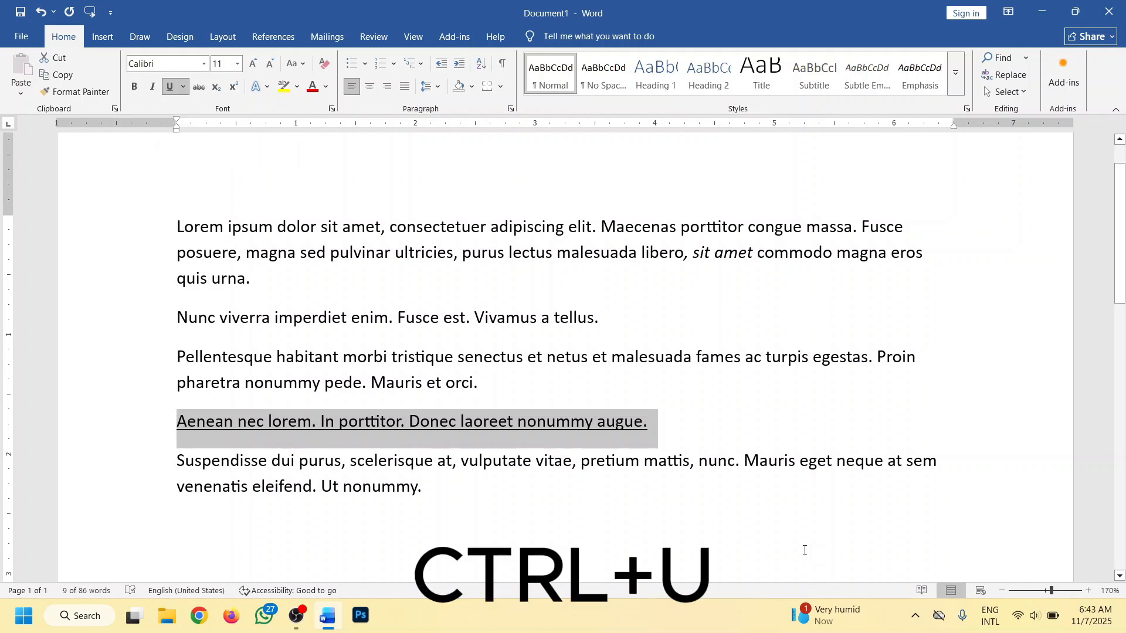
key(ctrl+u)
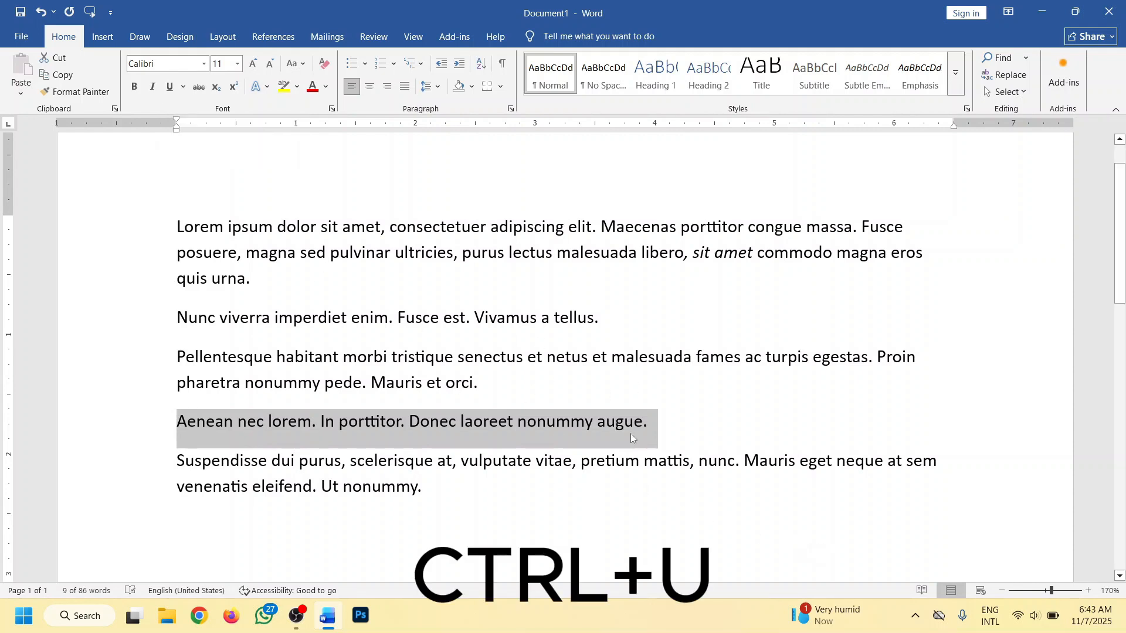
- Apply the underline to the "Aenean nec lorem" paragraph again and deselect the text
drag(675, 423, 168, 422)
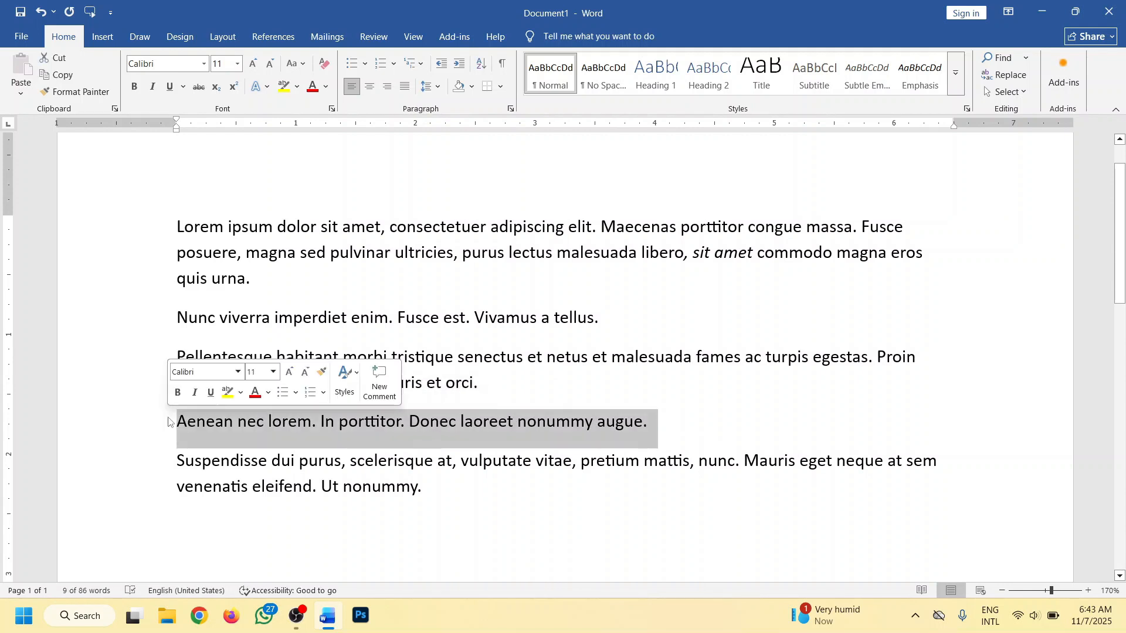
key(ctrl+u)
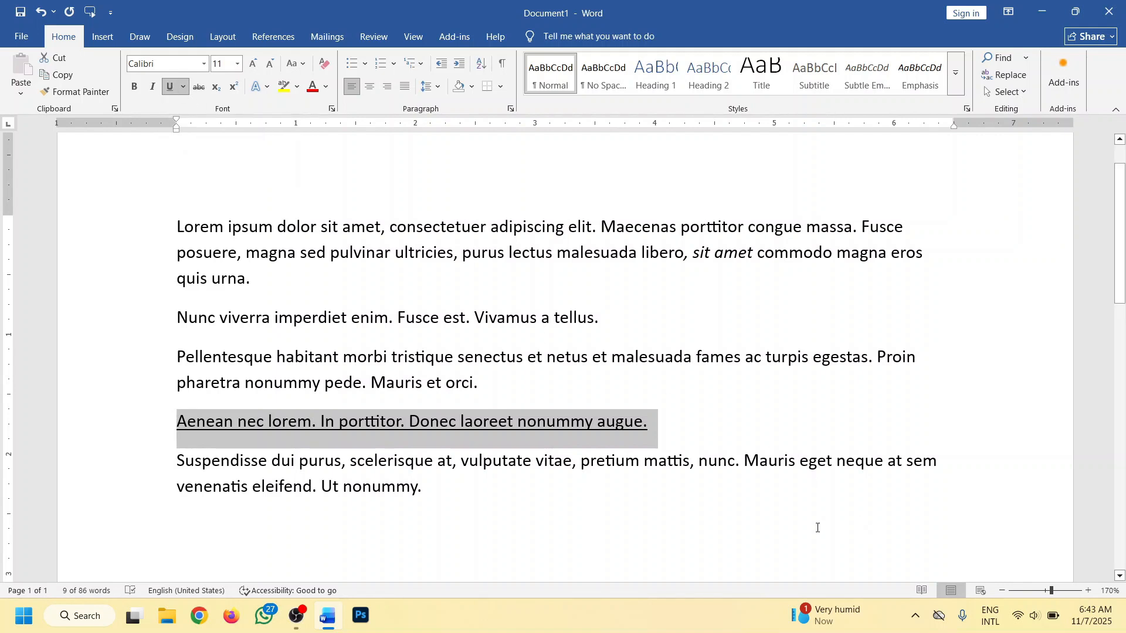
drag(657, 437, 215, 425)
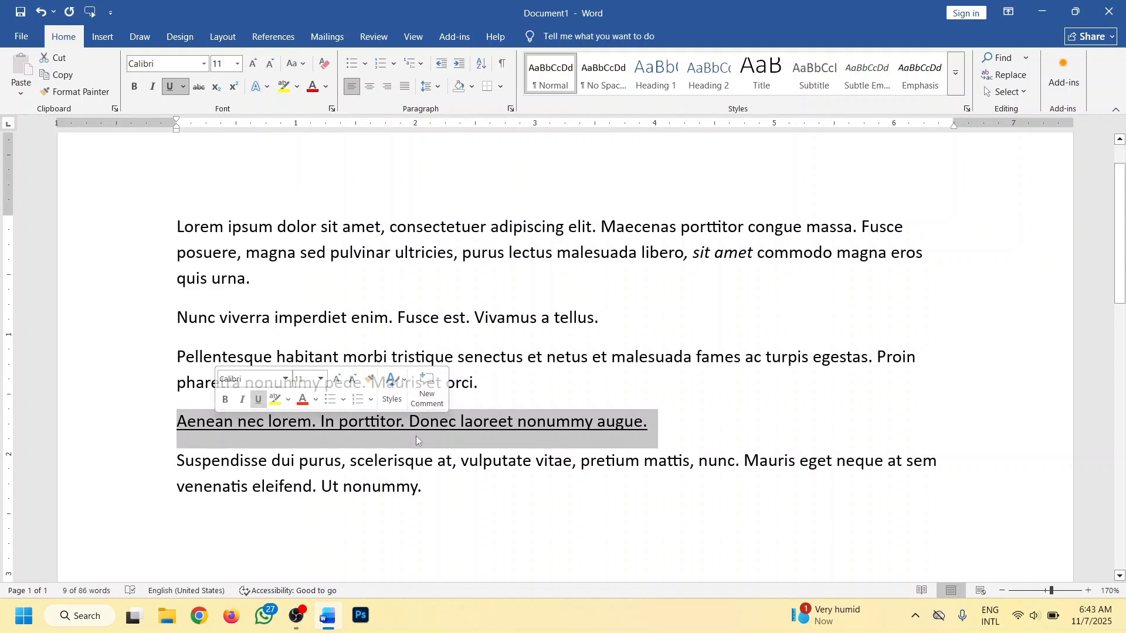
click(653, 424)
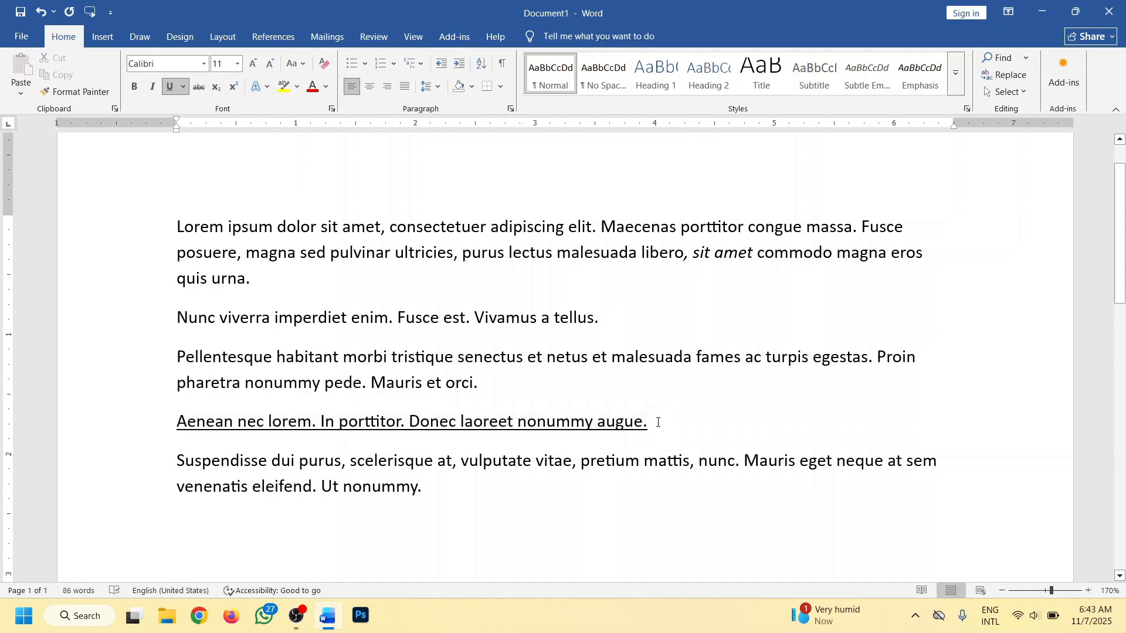
- Apply a wavy underline to the whole second paragraph, which starts with "Nunc viverra"
drag(599, 318, 157, 319)
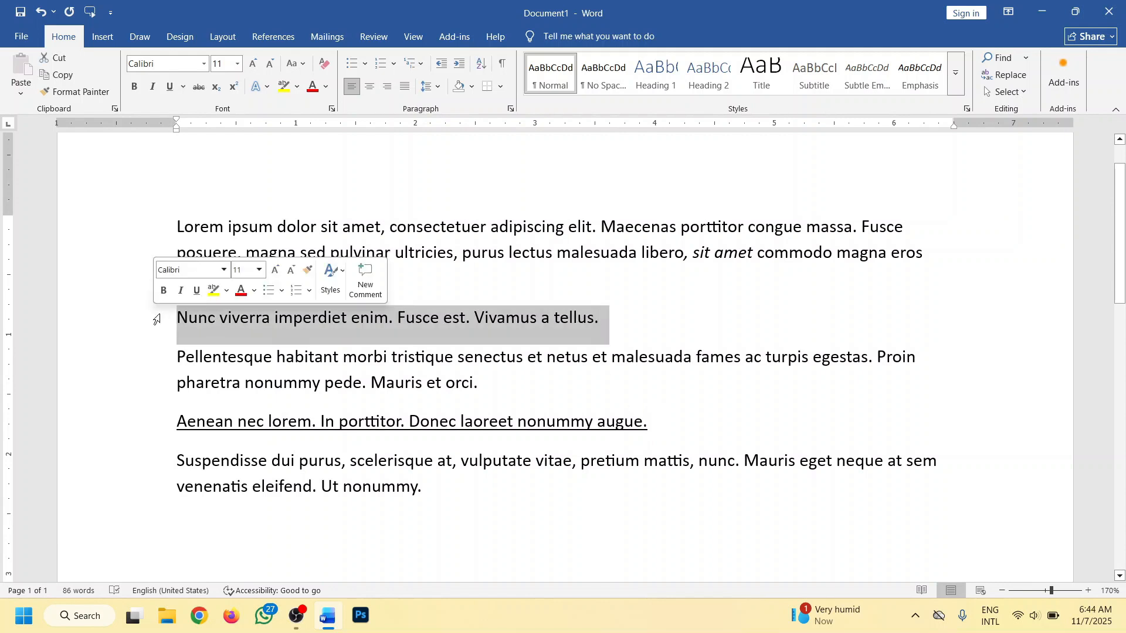
click(183, 89)
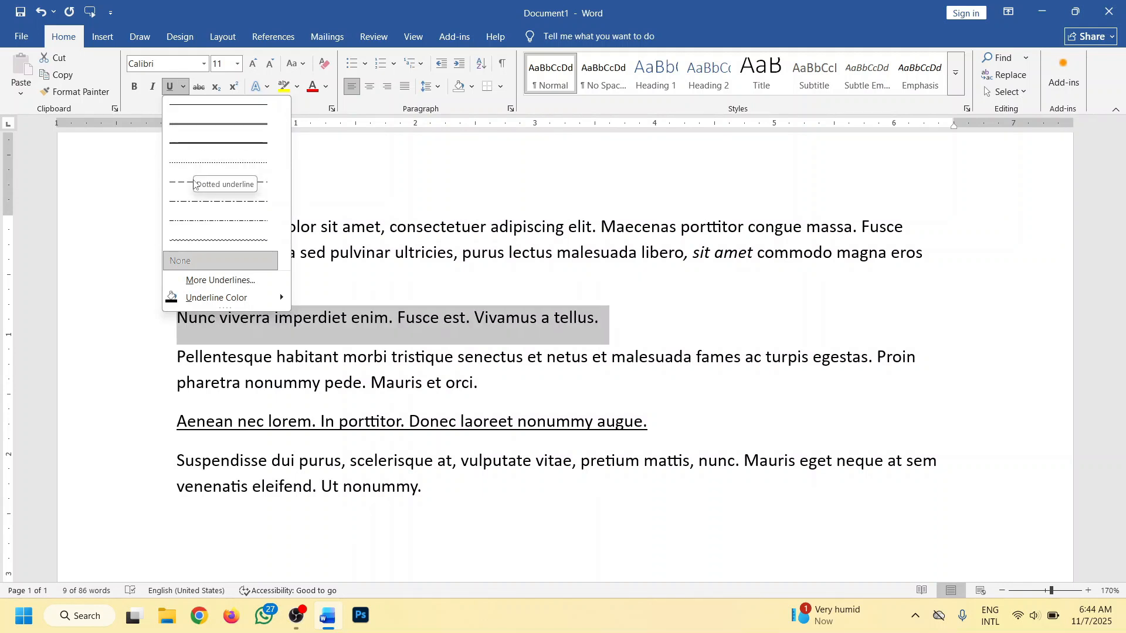
click(204, 242)
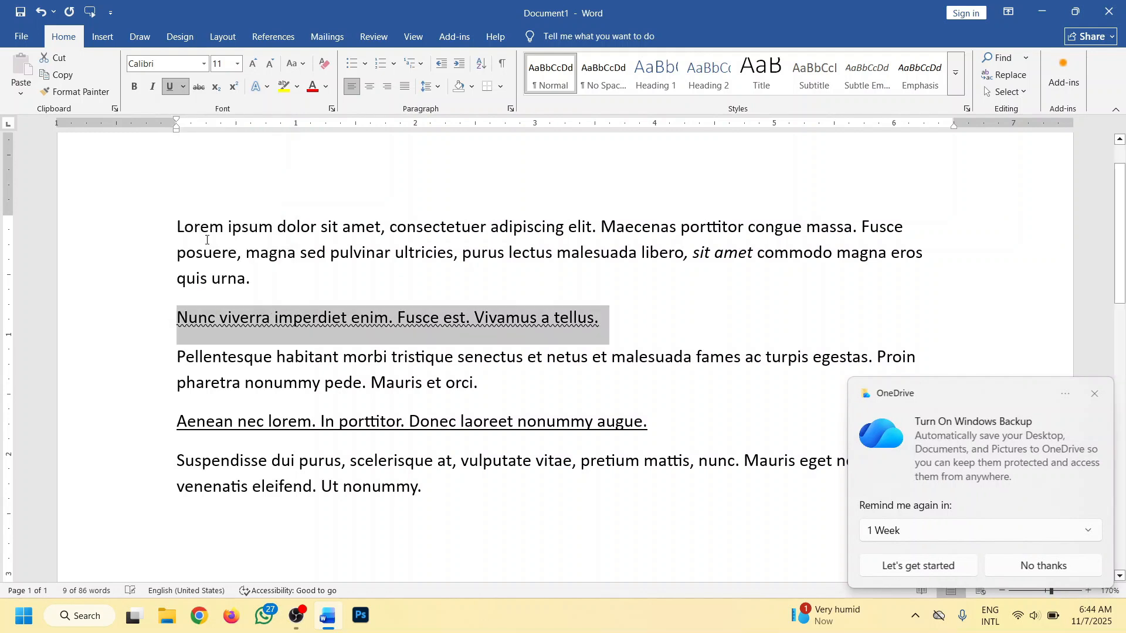
- Change the underline style of the "Nunc viverra" paragraph to the thick dash-dot-dot line through the Font settings and deselect the text
click(184, 88)
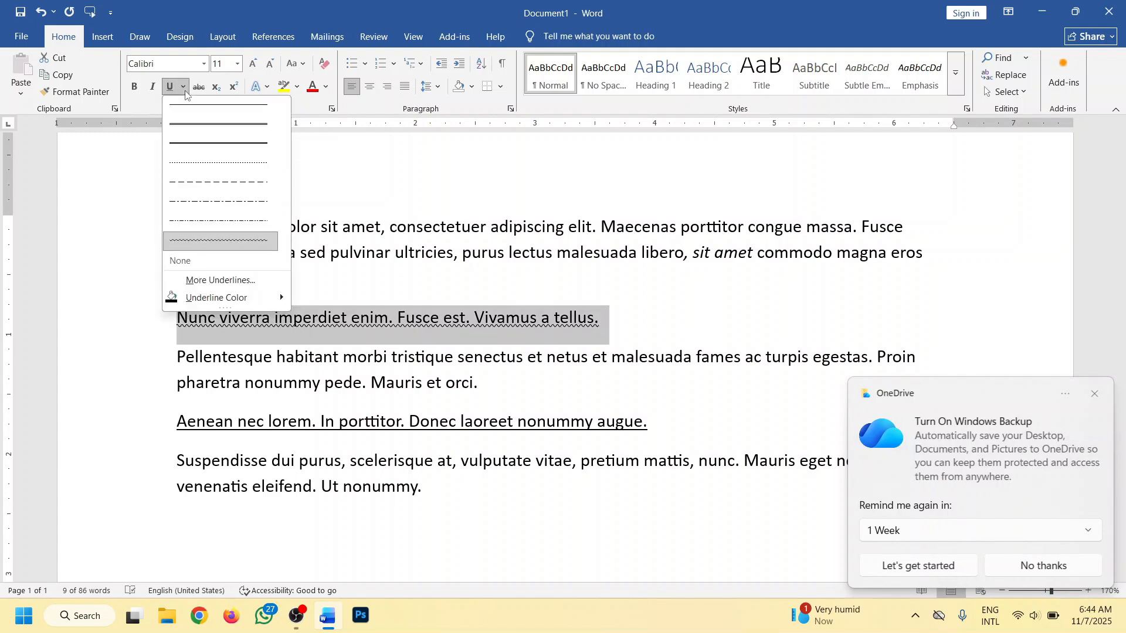
click(229, 280)
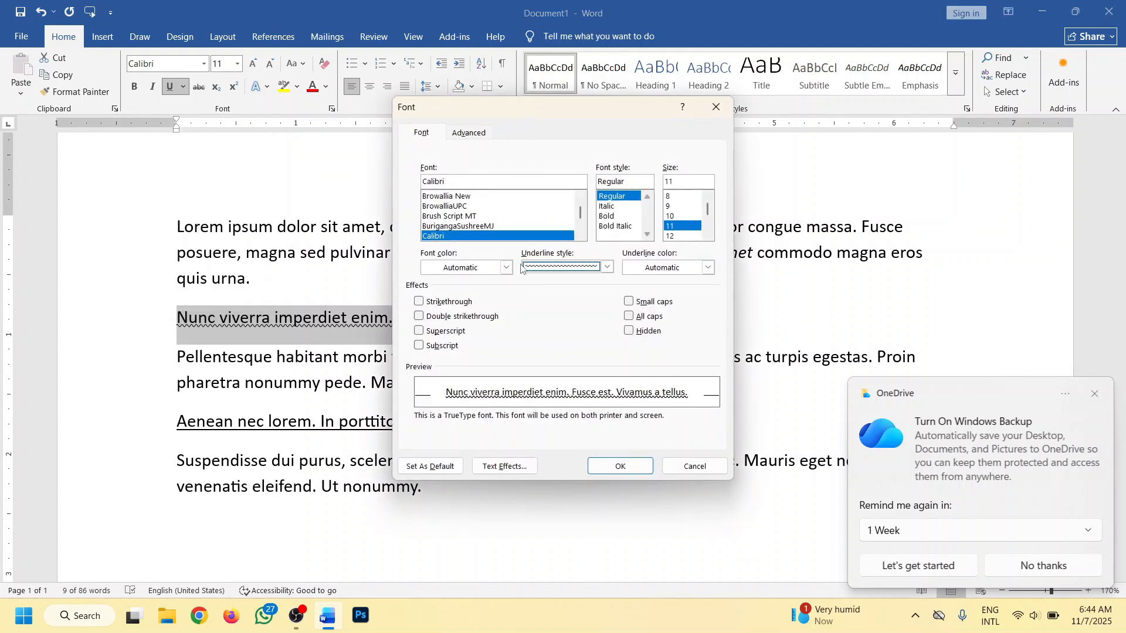
click(606, 267)
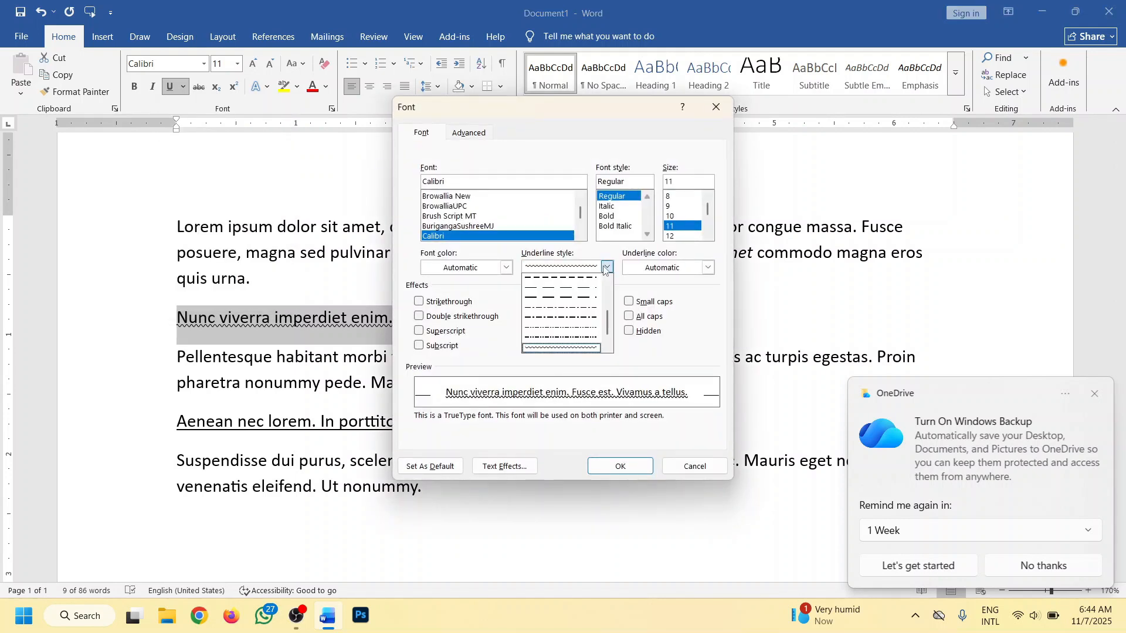
scroll(577, 340, up, 1)
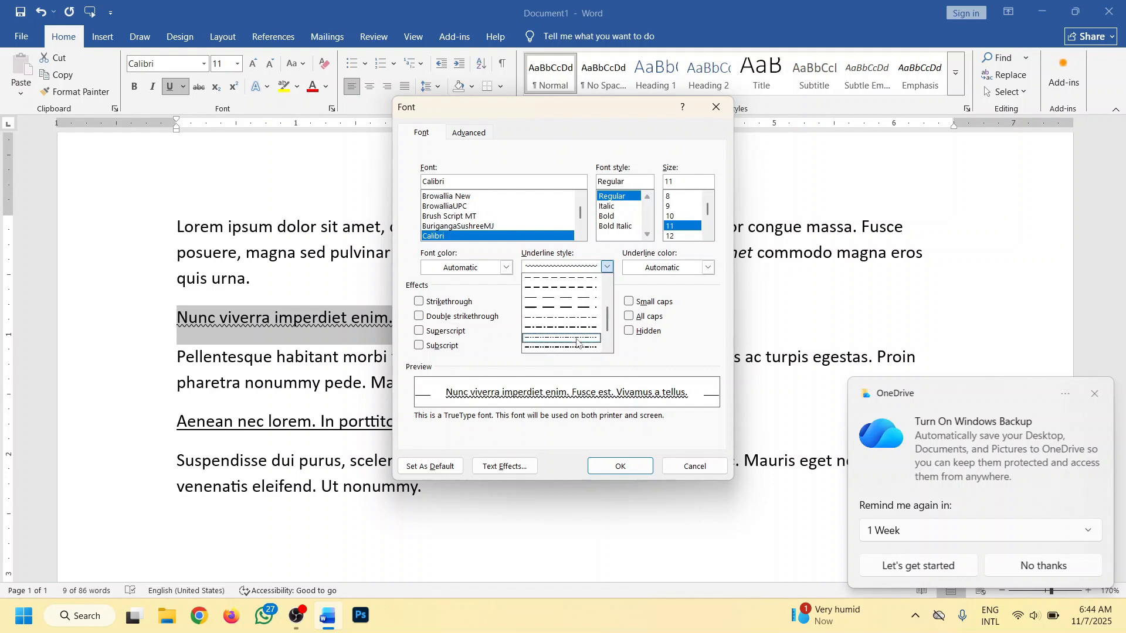
scroll(577, 343, down, 3)
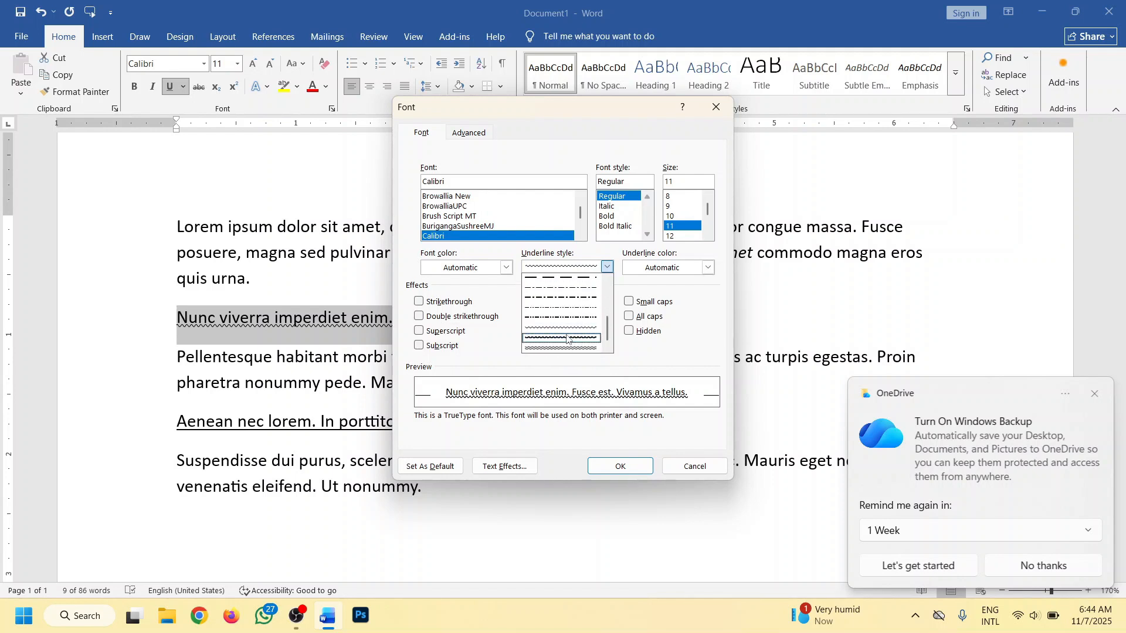
click(573, 317)
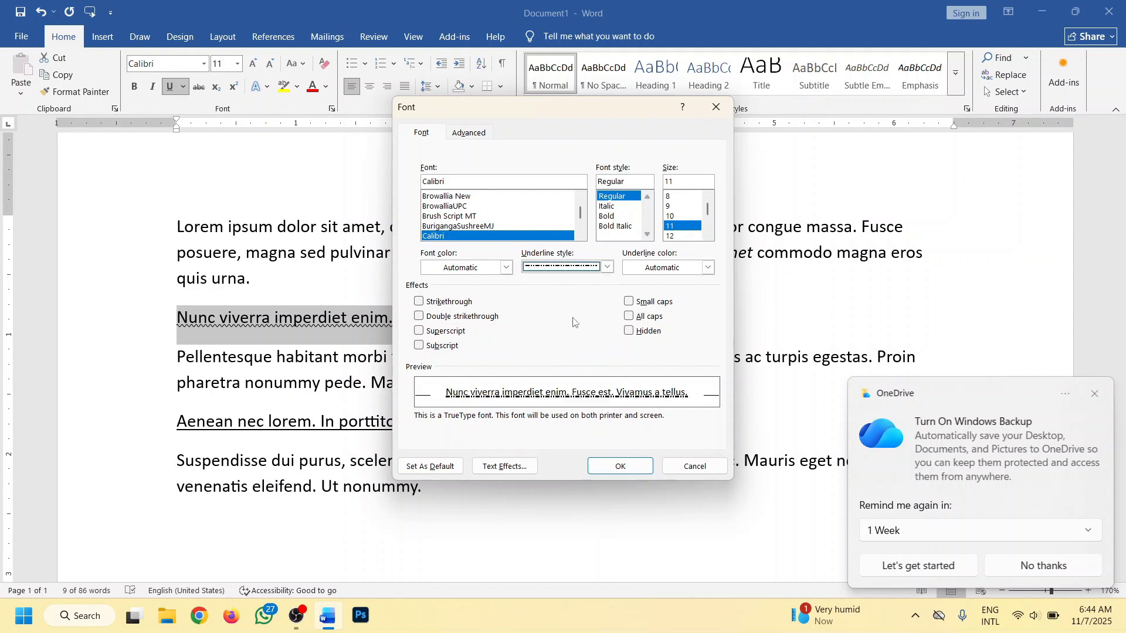
click(642, 464)
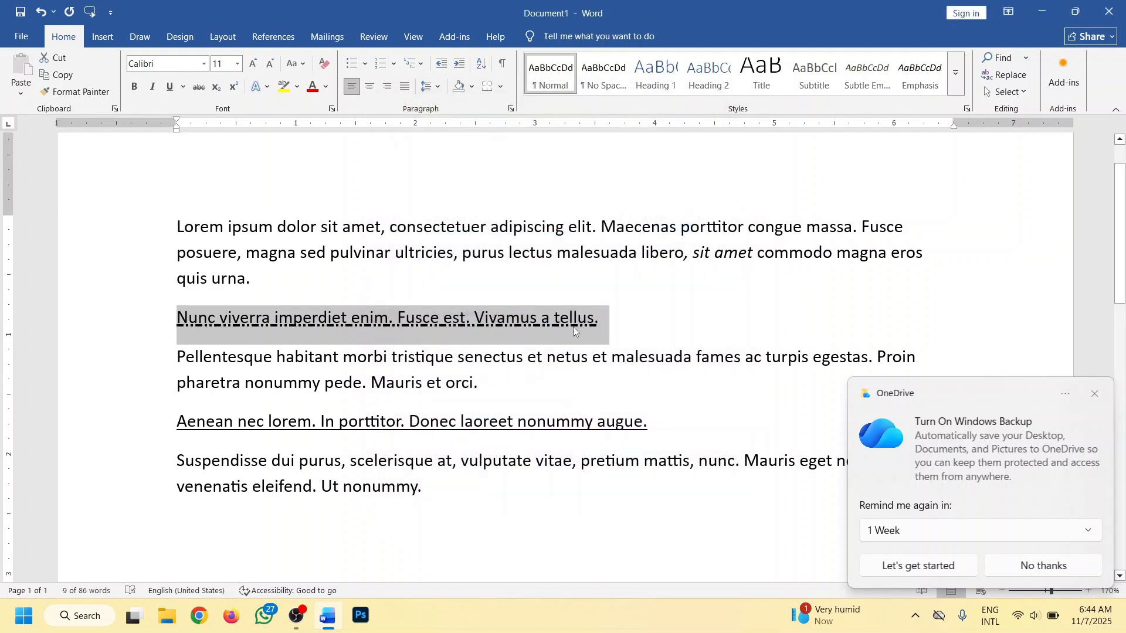
click(263, 280)
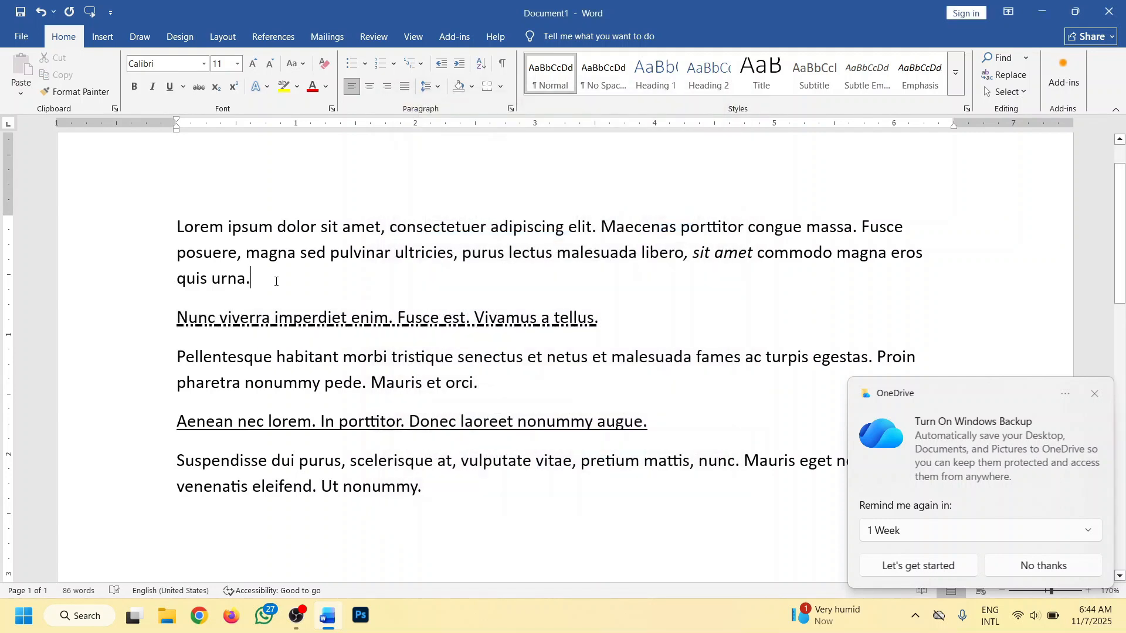
scroll(348, 333, up, 2)
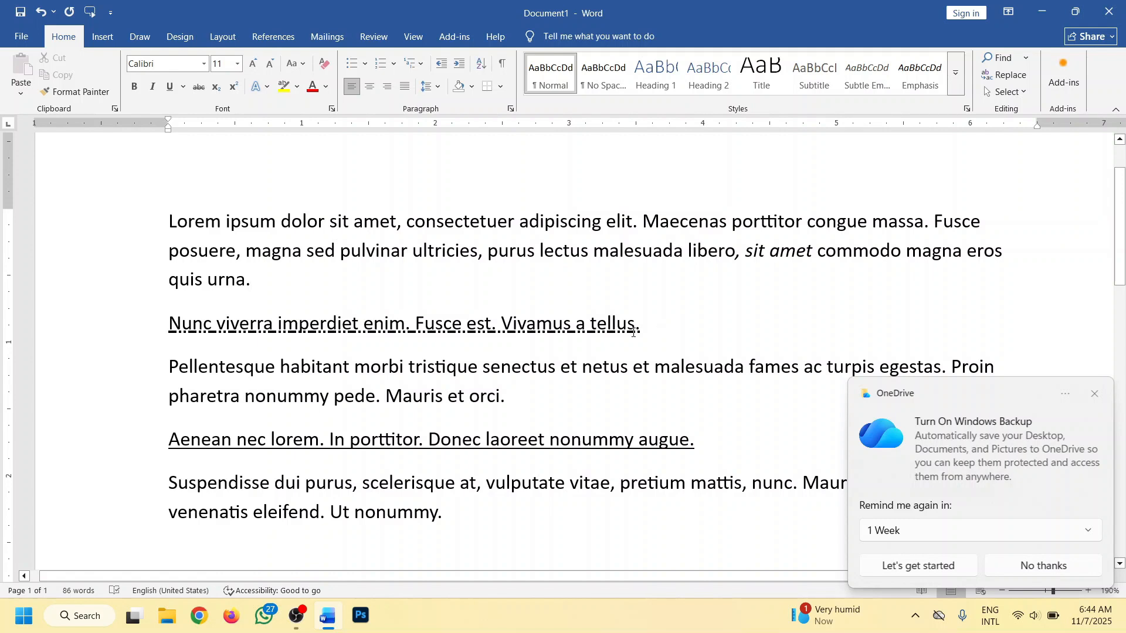
scroll(433, 390, down, 4)
scroll(336, 346, up, 2)
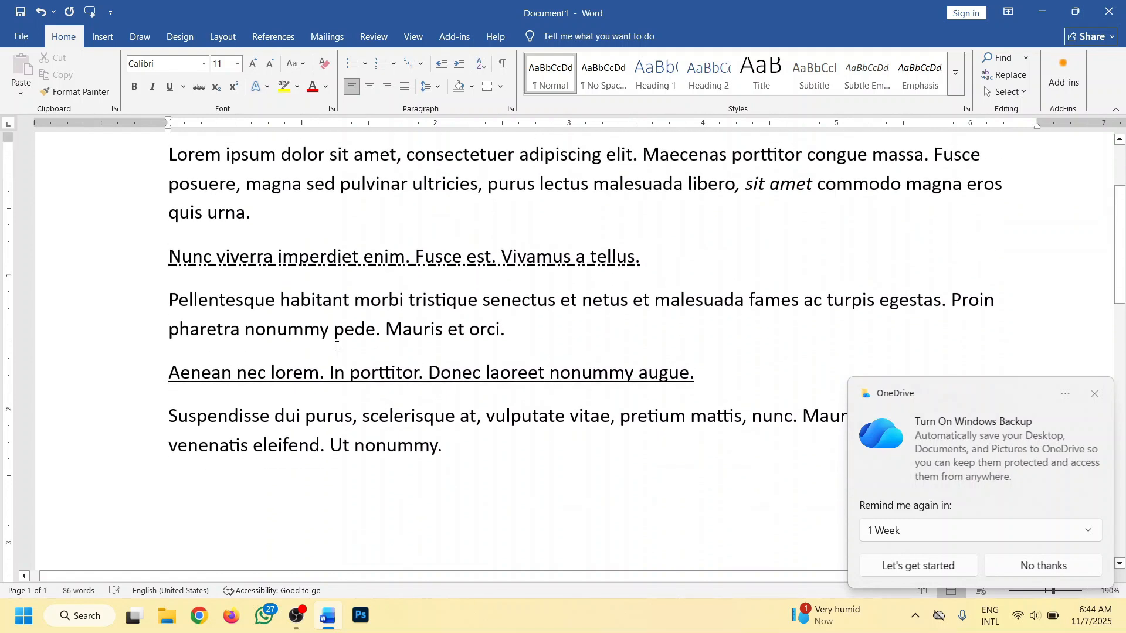
double_click(225, 298)
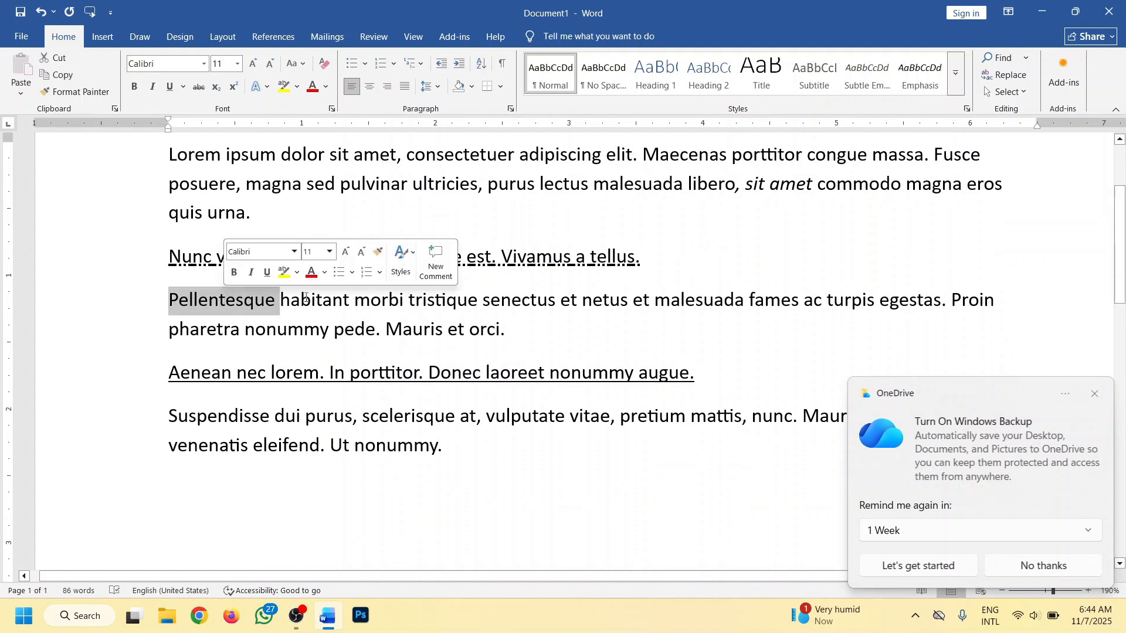
double_click(309, 302)
double_click(380, 300)
double_click(443, 301)
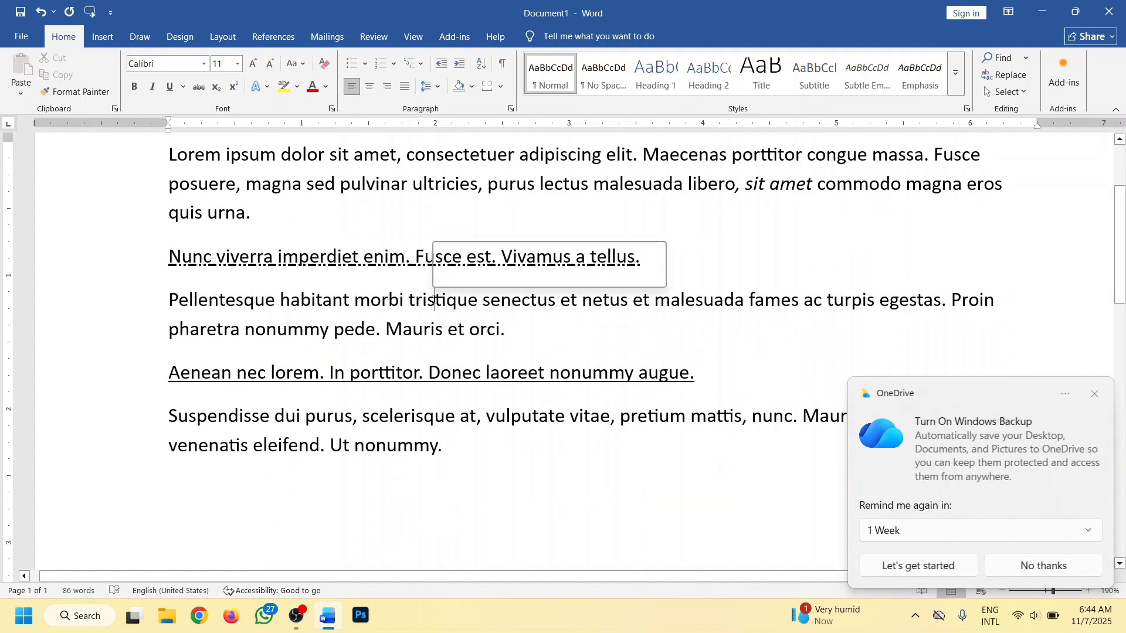
double_click(531, 300)
double_click(567, 300)
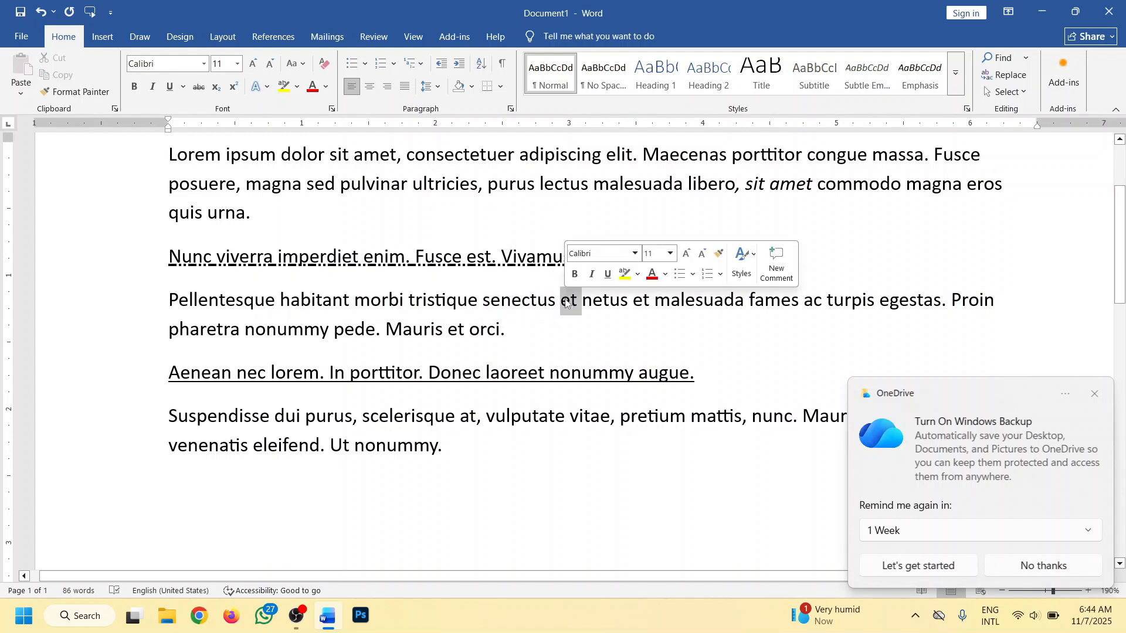
double_click(604, 300)
triple_click(653, 325)
click(513, 338)
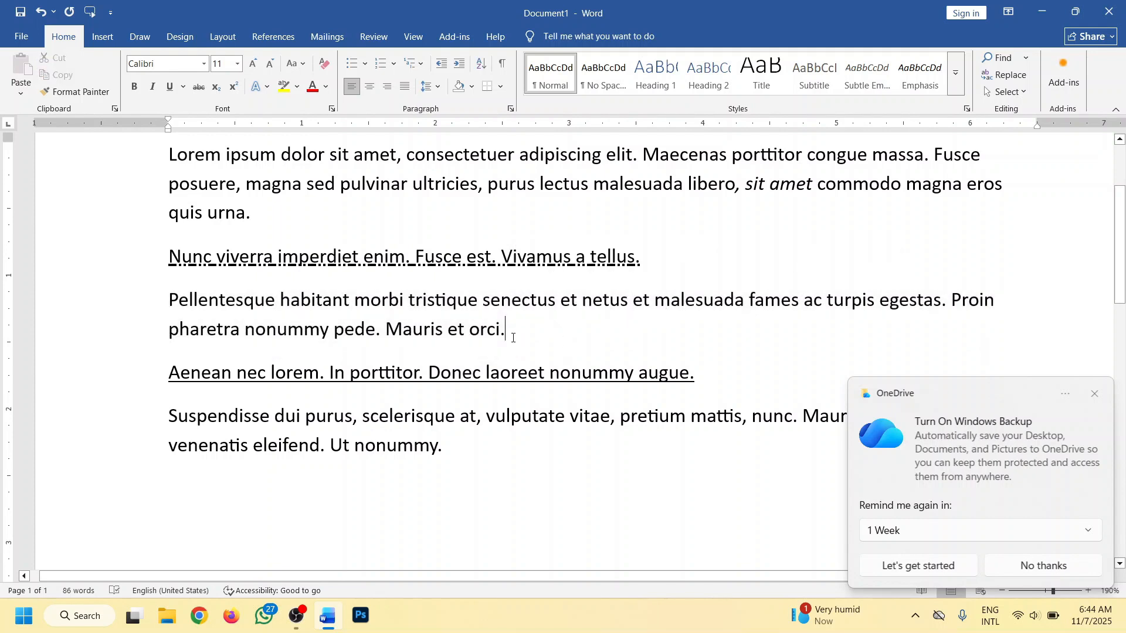
- Set the underline style of the whole third paragraph, starting with "Pellentesque habitant", to Words only in the Font settings
drag(538, 332, 170, 301)
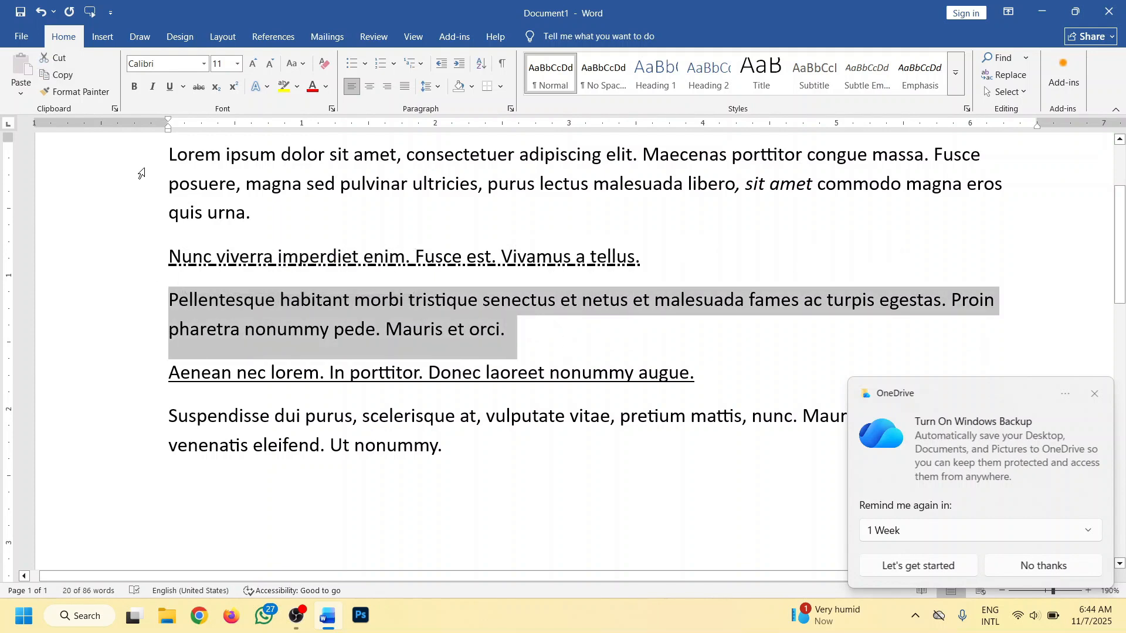
click(183, 86)
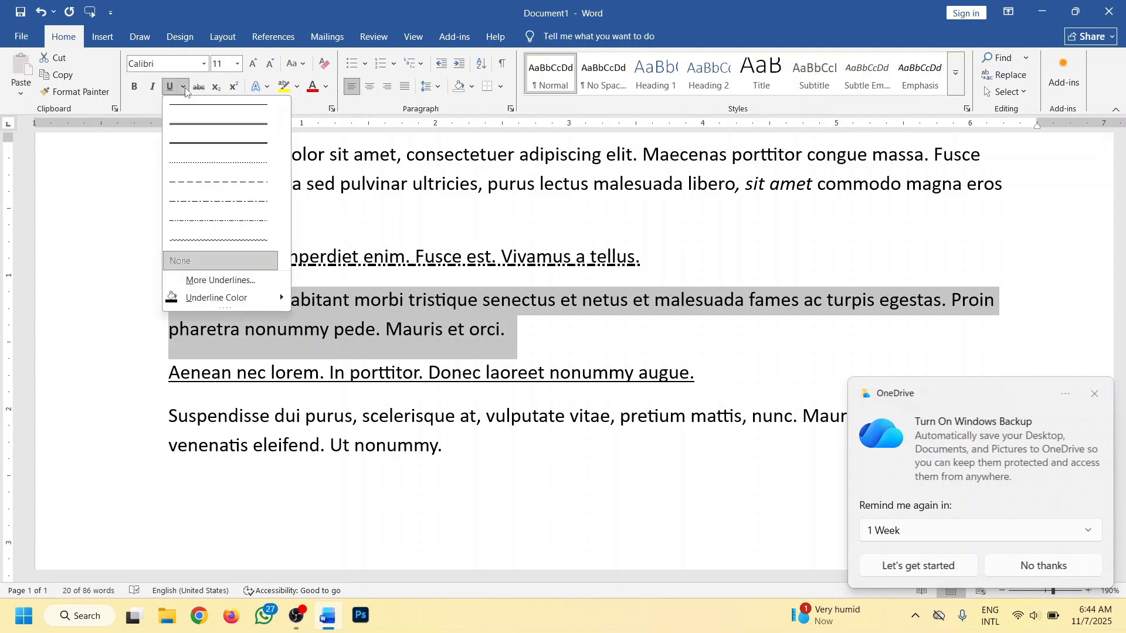
click(205, 280)
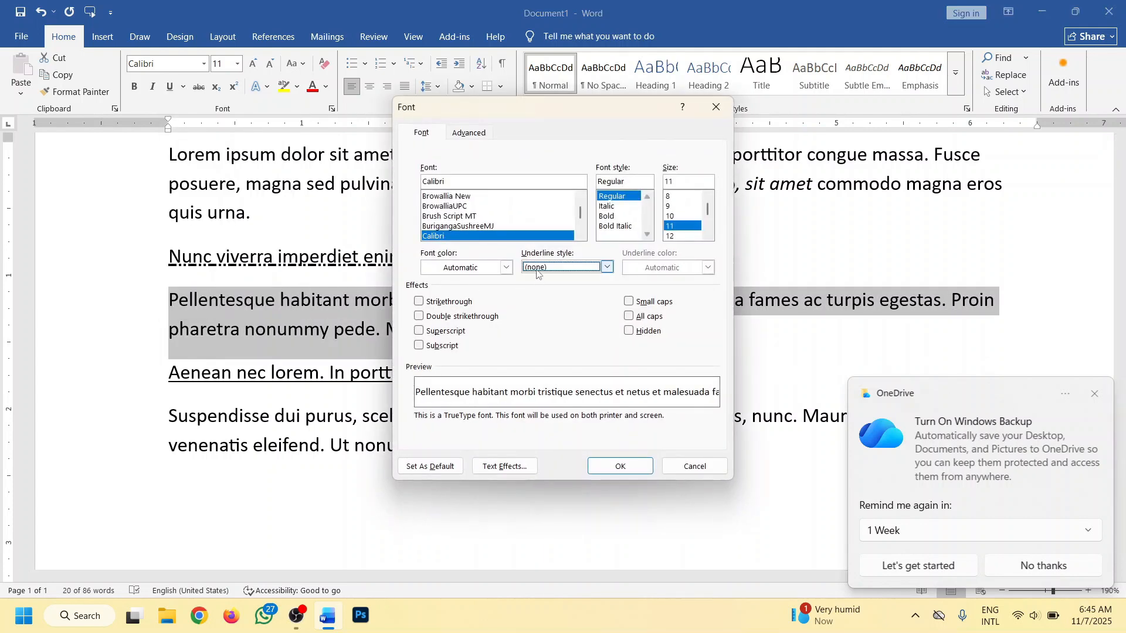
click(607, 267)
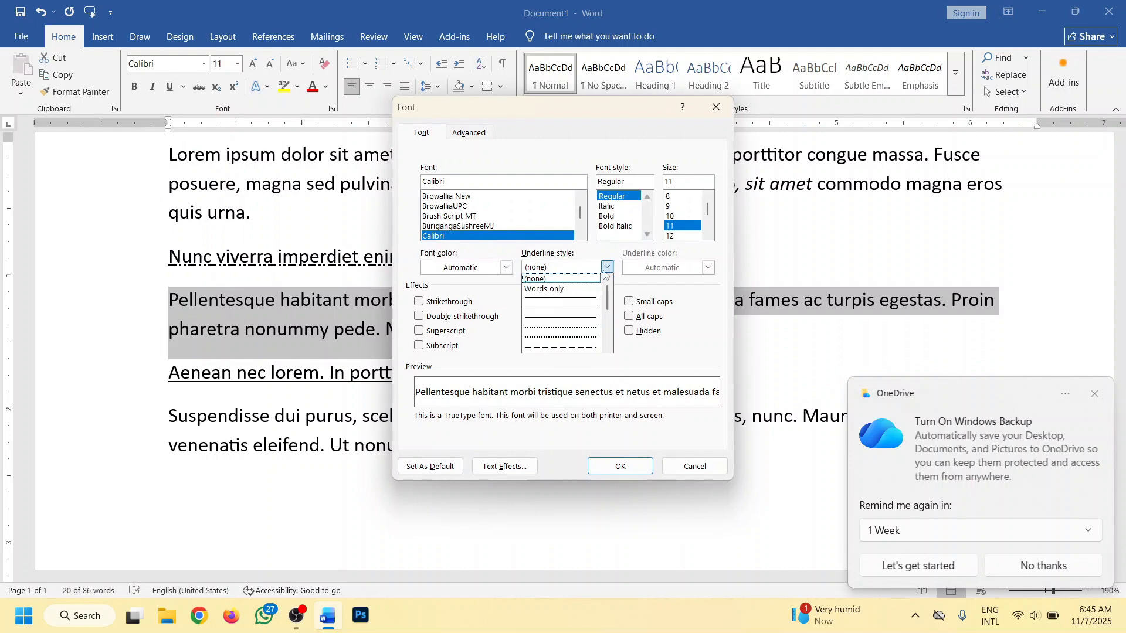
click(552, 289)
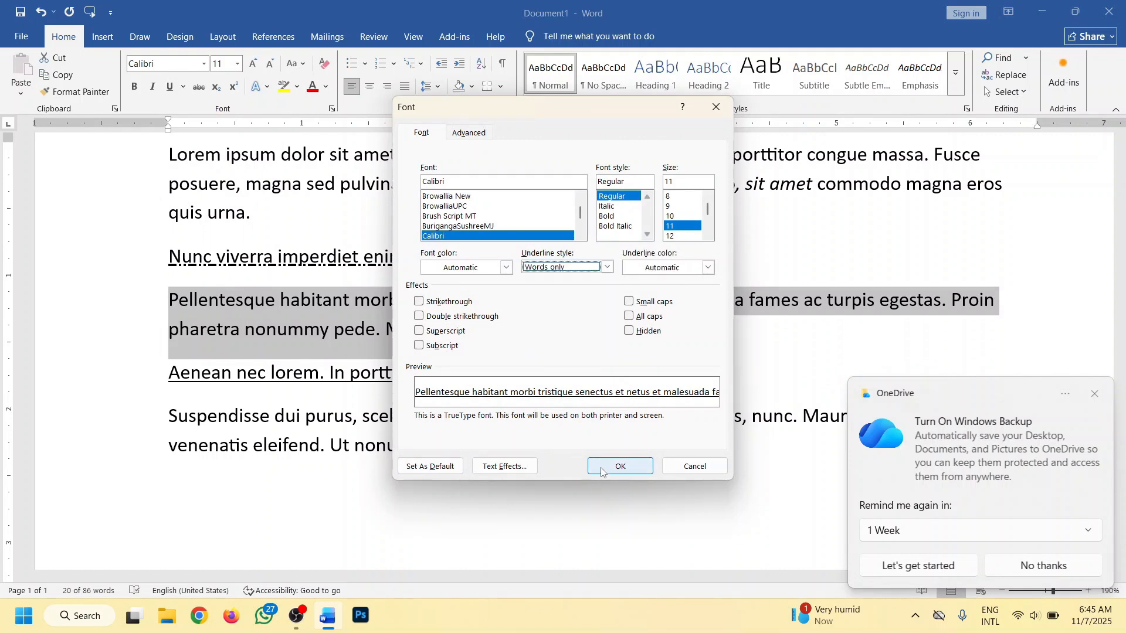
click(620, 467)
ctrl+scroll(506, 349, up, 6)
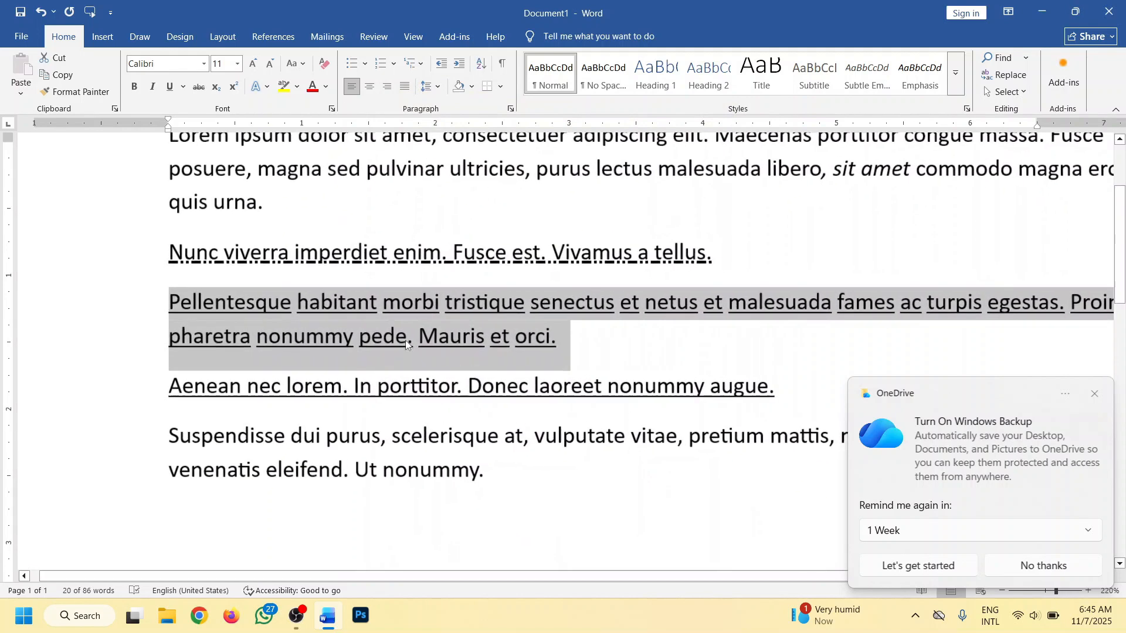
- Dismiss the OneDrive backup notification and deselect the "Pellentesque habitant" paragraph
click(1094, 395)
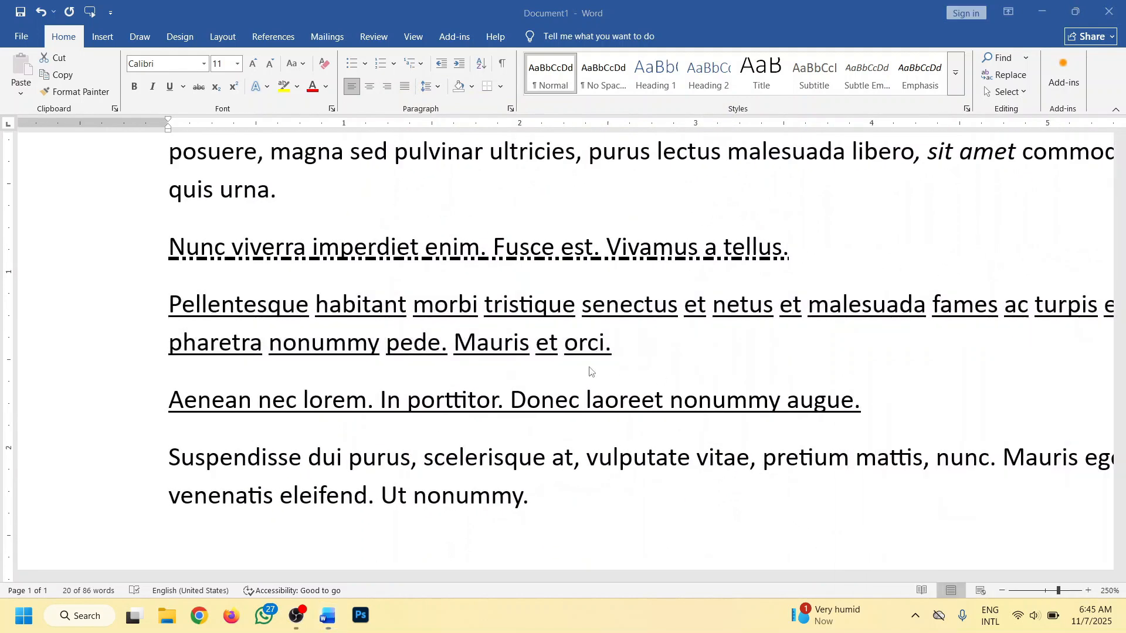
click(343, 306)
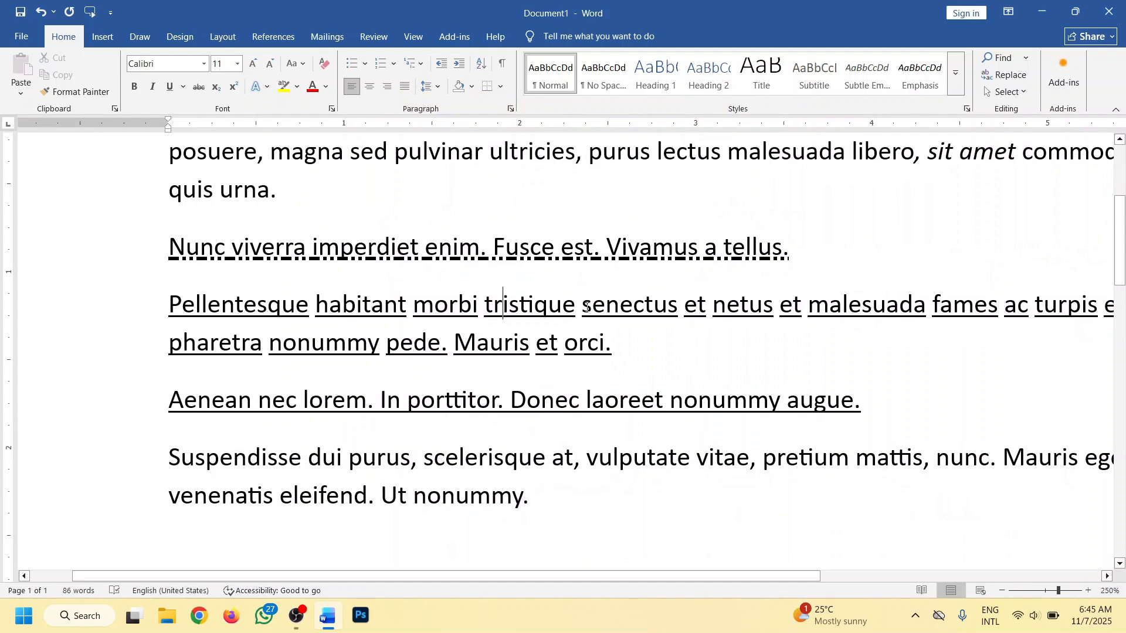
ctrl+scroll(536, 322, down, 4)
ctrl+scroll(527, 325, down, 3)
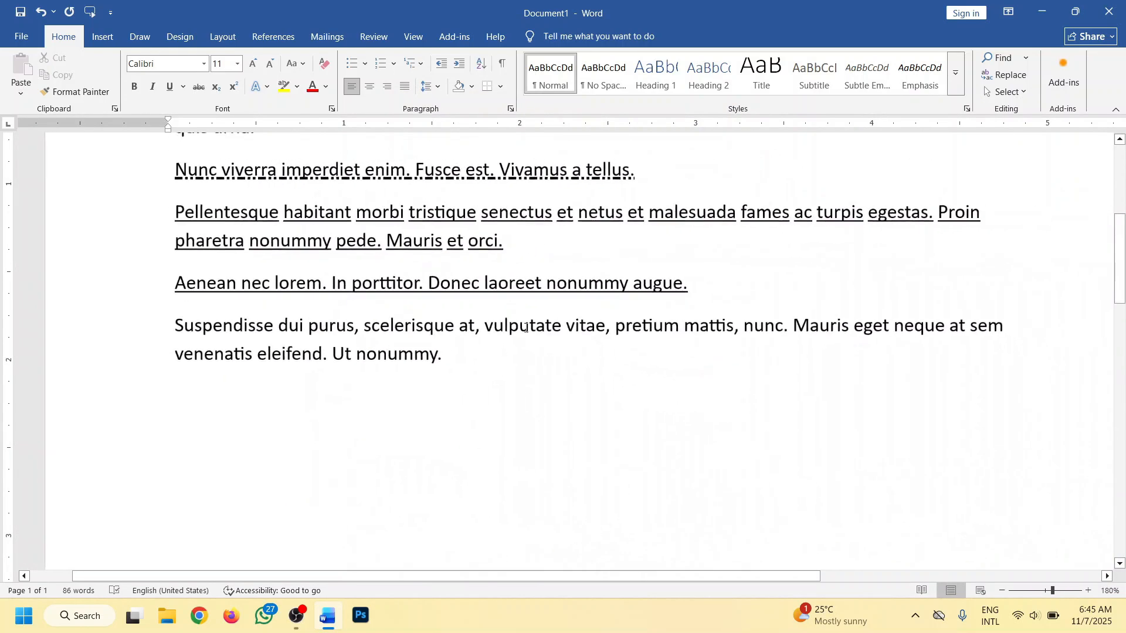
- Apply a words-only underline to the whole first paragraph, which starts with "Lorem ipsum"
scroll(249, 357, up, 4)
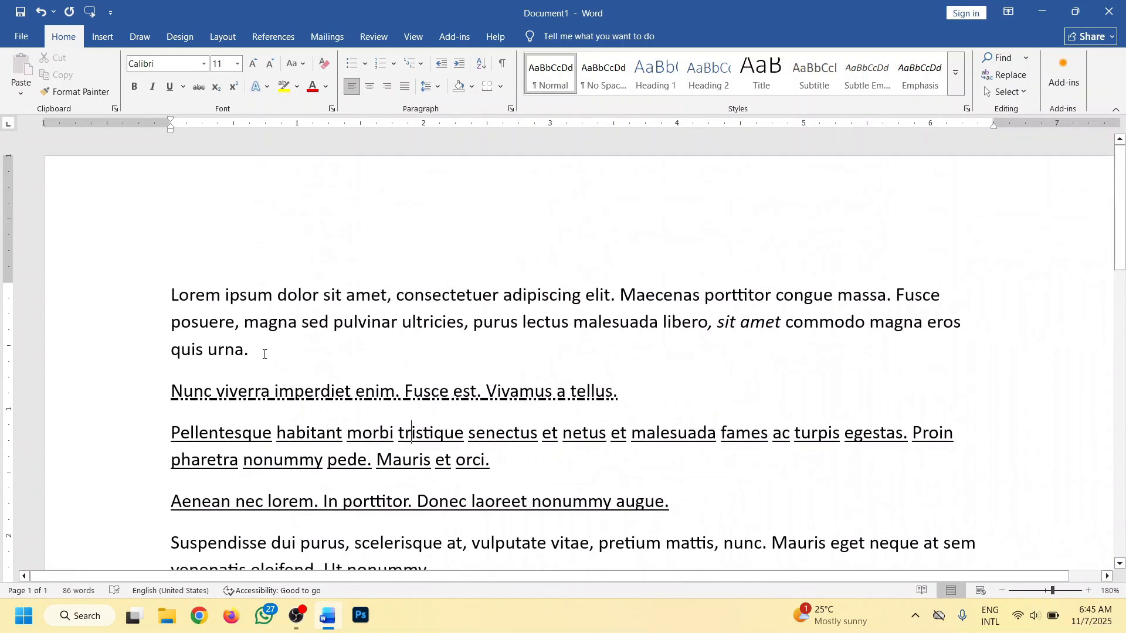
drag(264, 354, 164, 301)
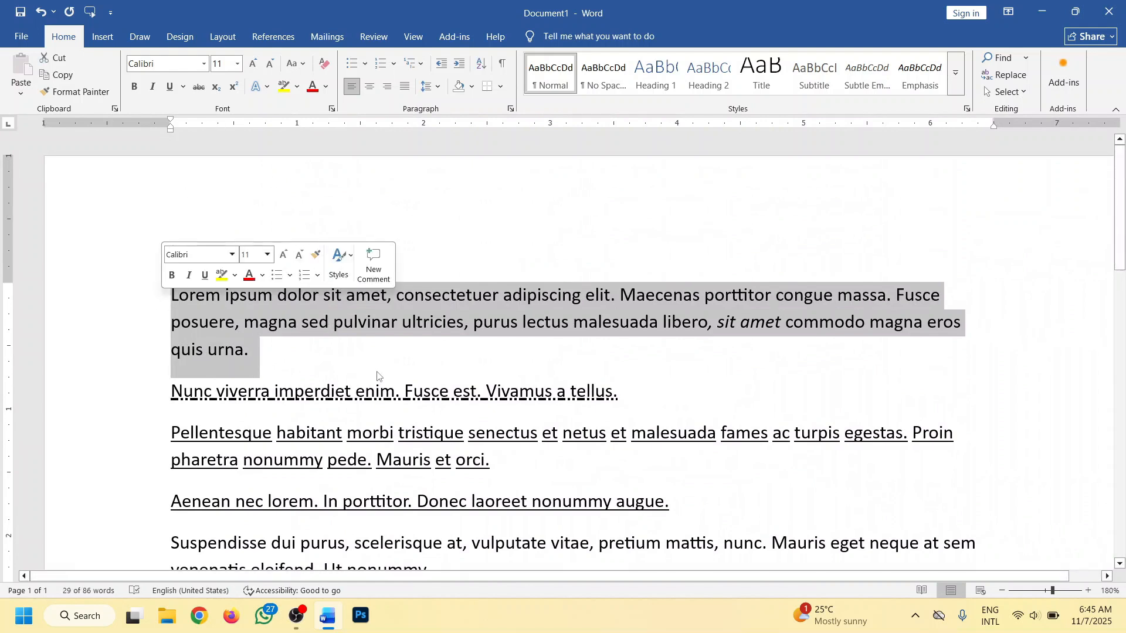
key(ctrl+shift+w)
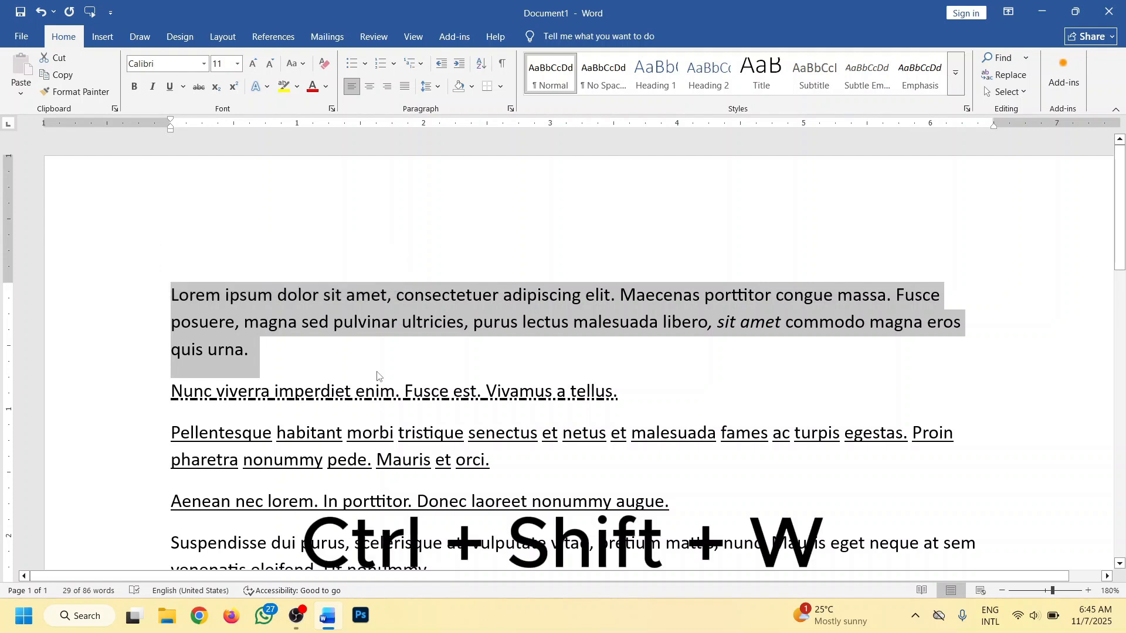
key(ctrl+shift+w)
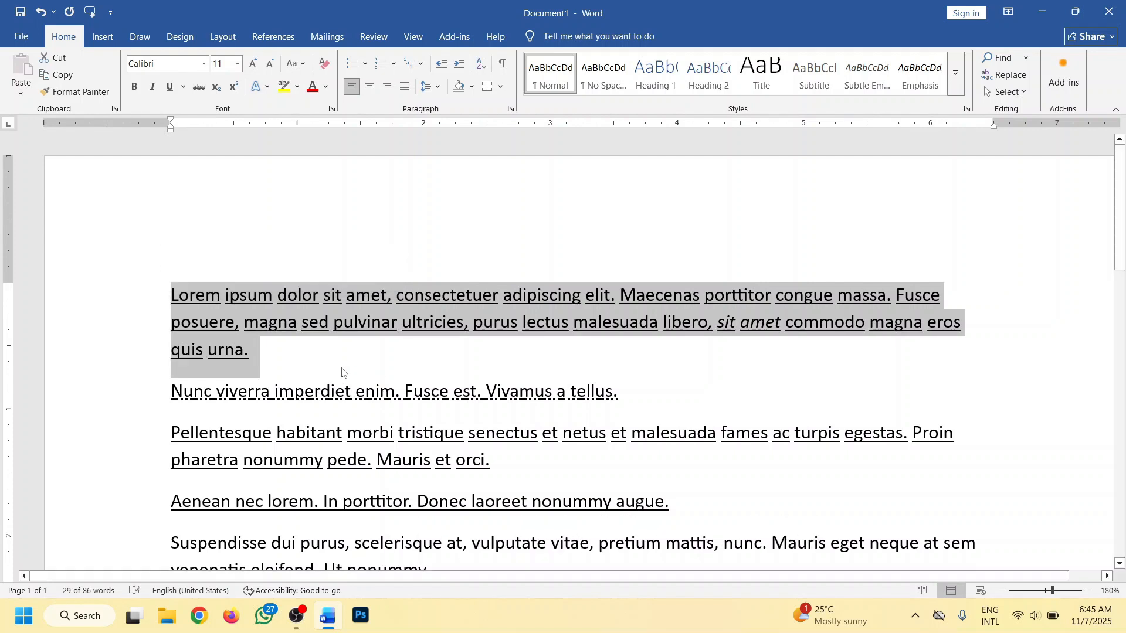
- Remove all underlines from the first four paragraphs, from "Lorem ipsum" through "nonummy augue."
scroll(508, 376, down, 3)
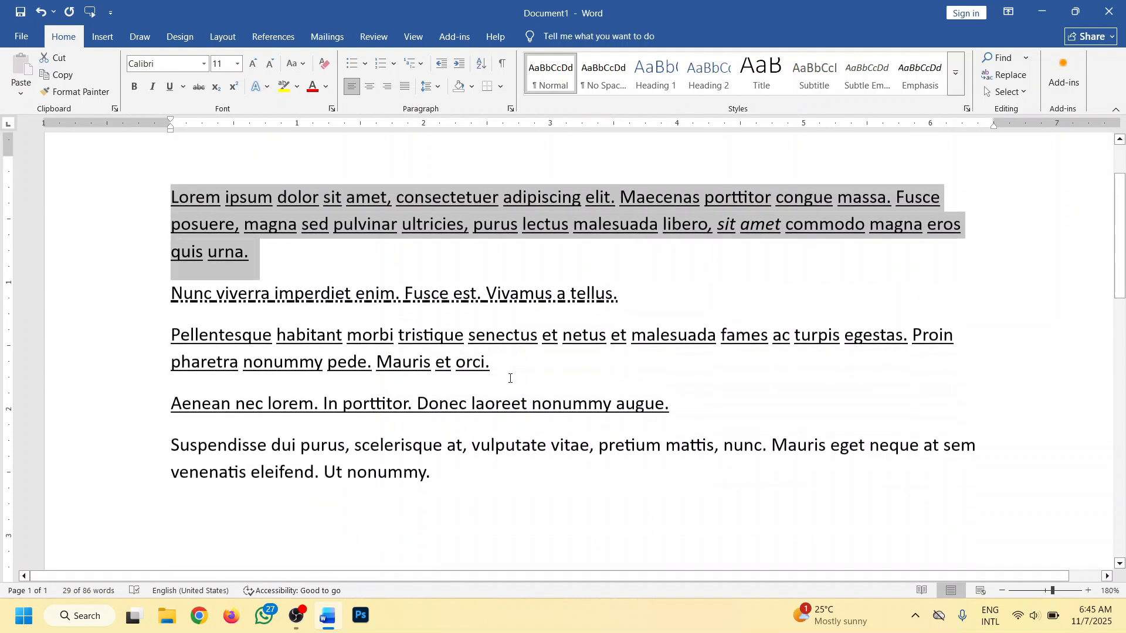
drag(677, 388, 133, 175)
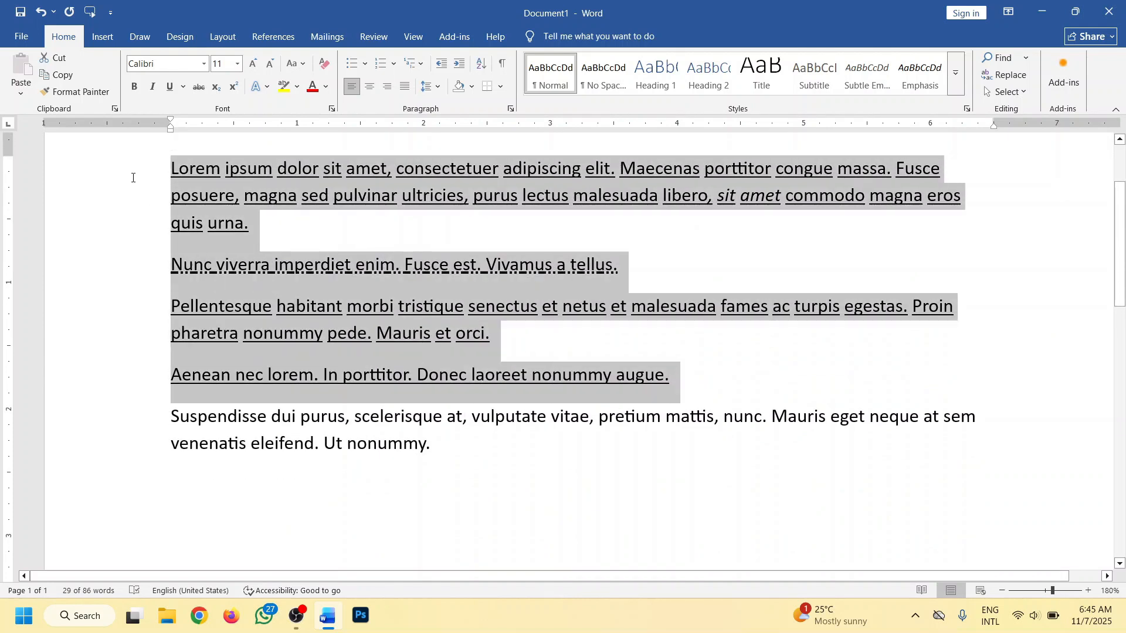
click(173, 86)
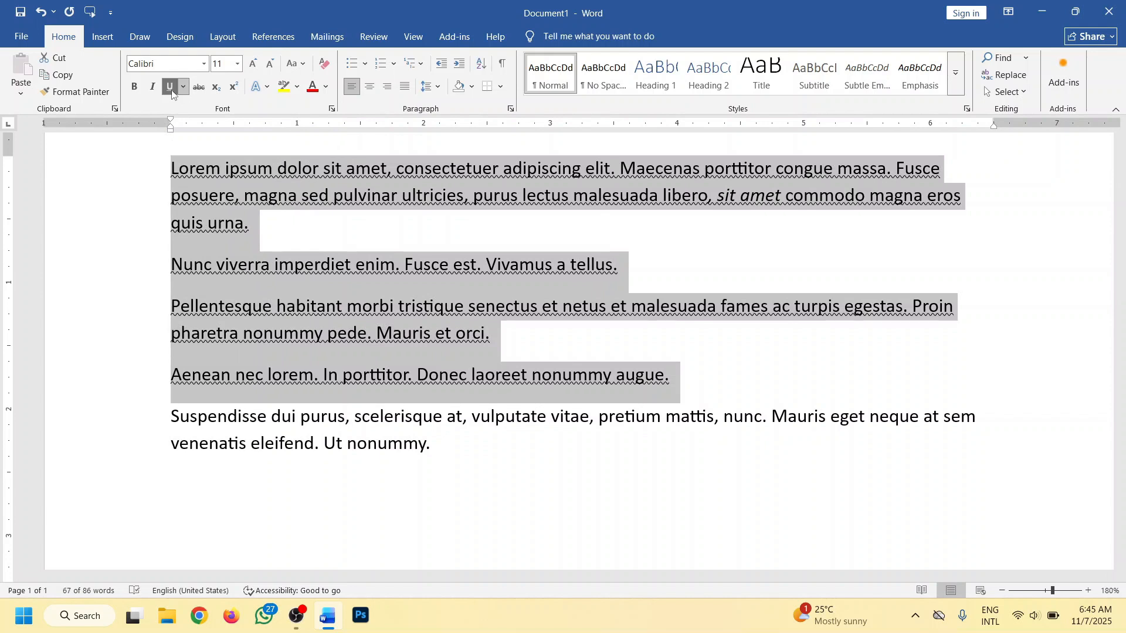
click(171, 88)
- Apply a wavy underline to the whole first paragraph, which starts with "Lorem ipsum"
scroll(414, 378, up, 3)
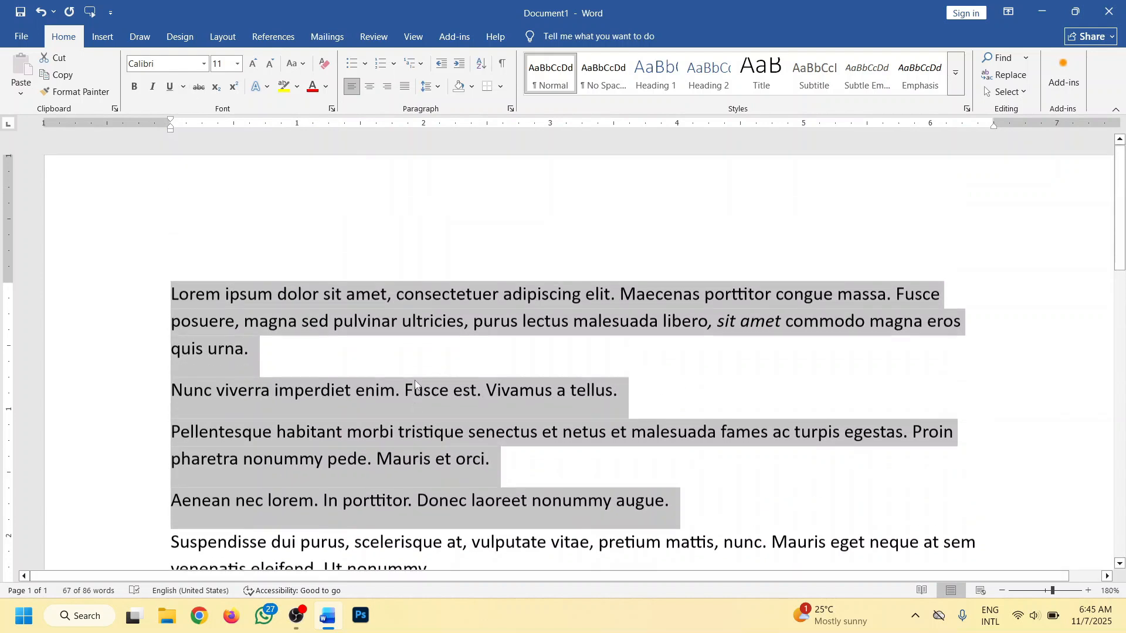
click(255, 352)
drag(265, 347, 171, 295)
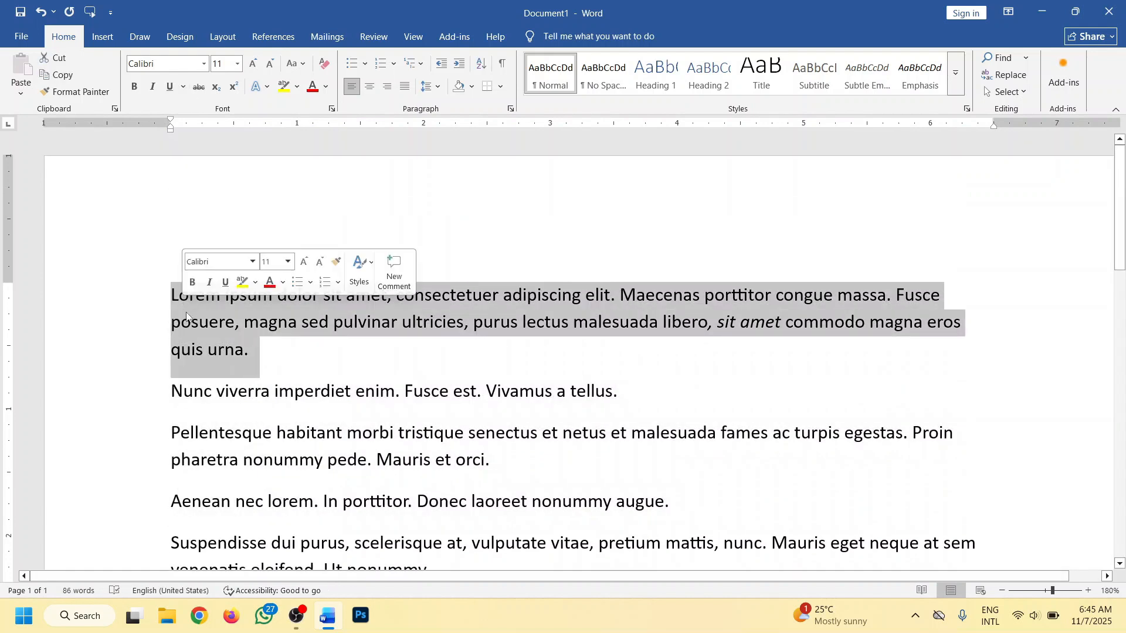
click(182, 88)
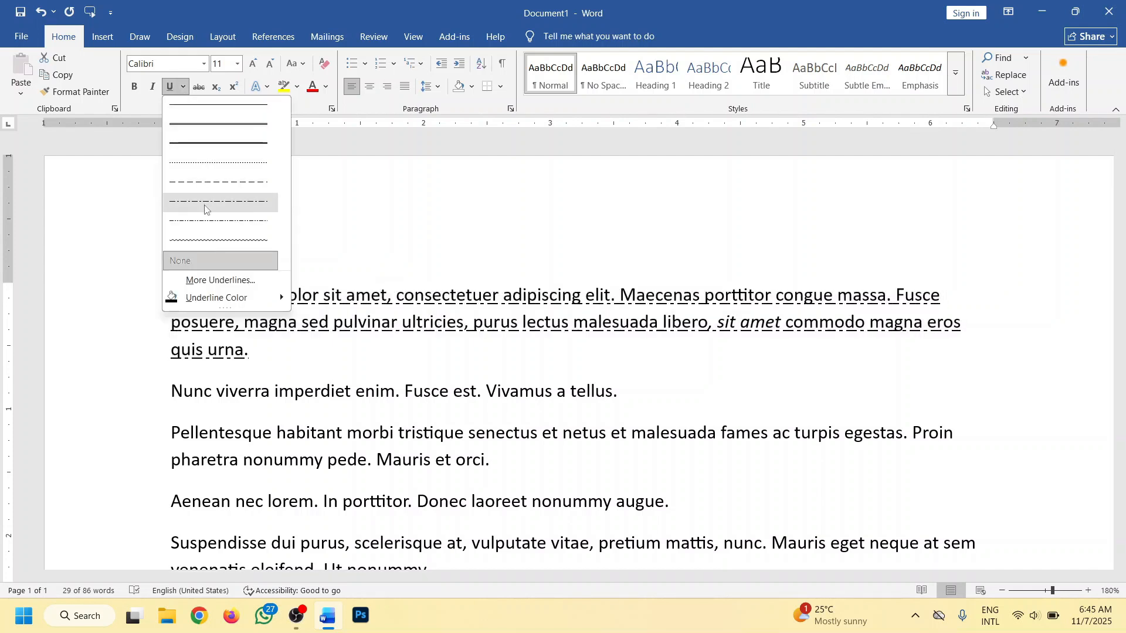
click(203, 239)
- Set the underline colour of the "Lorem ipsum" paragraph to the standard green and deselect the text
click(183, 86)
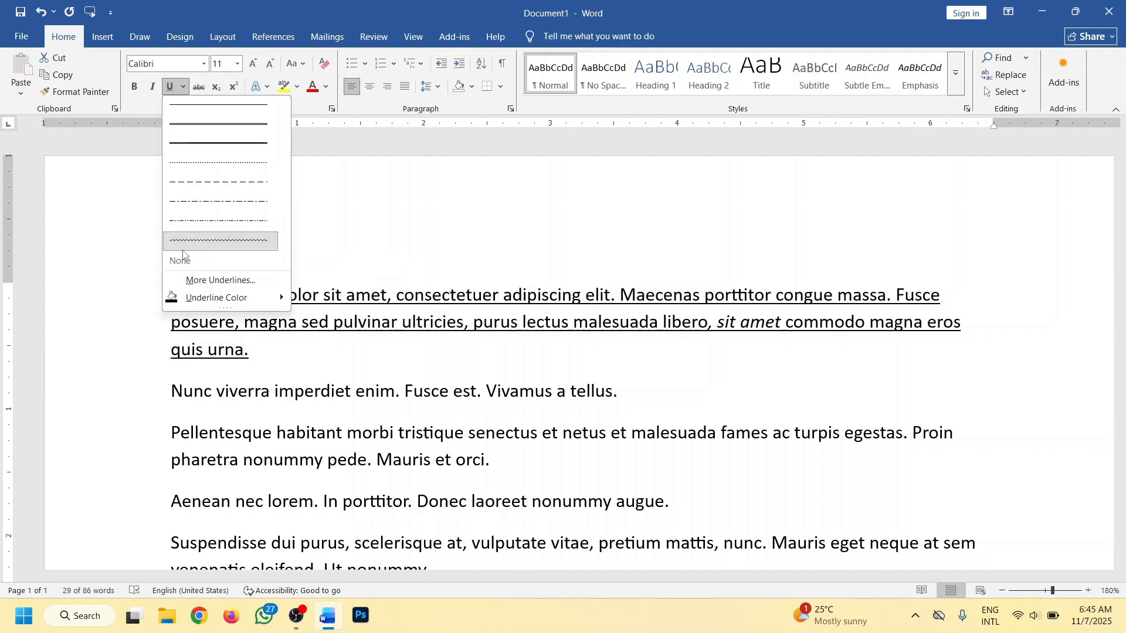
mouse_move(201, 300)
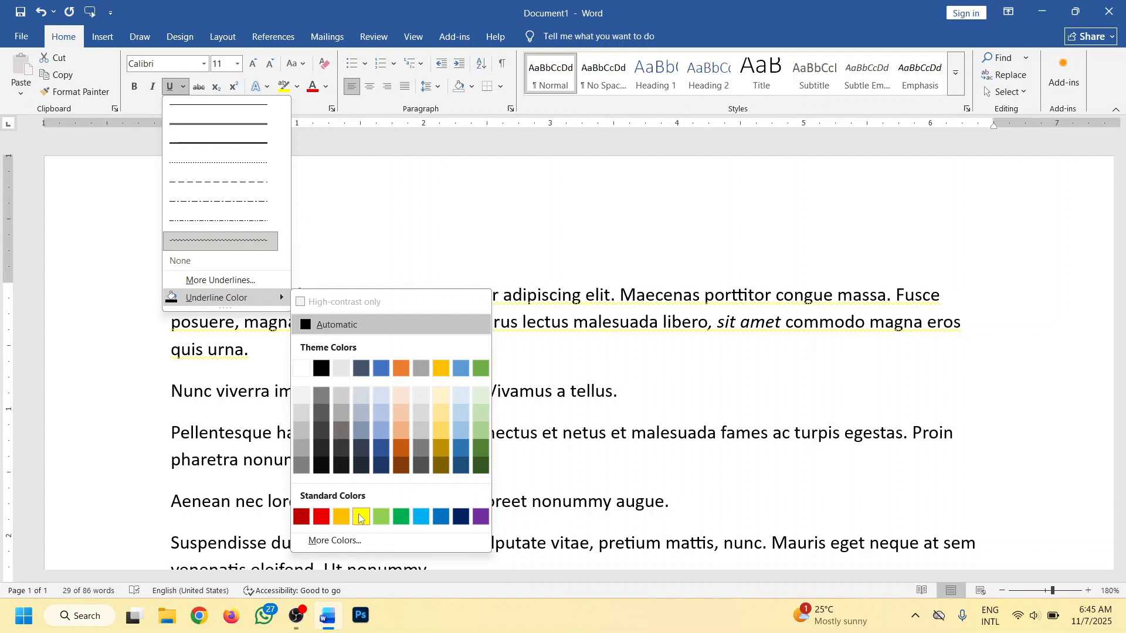
click(400, 518)
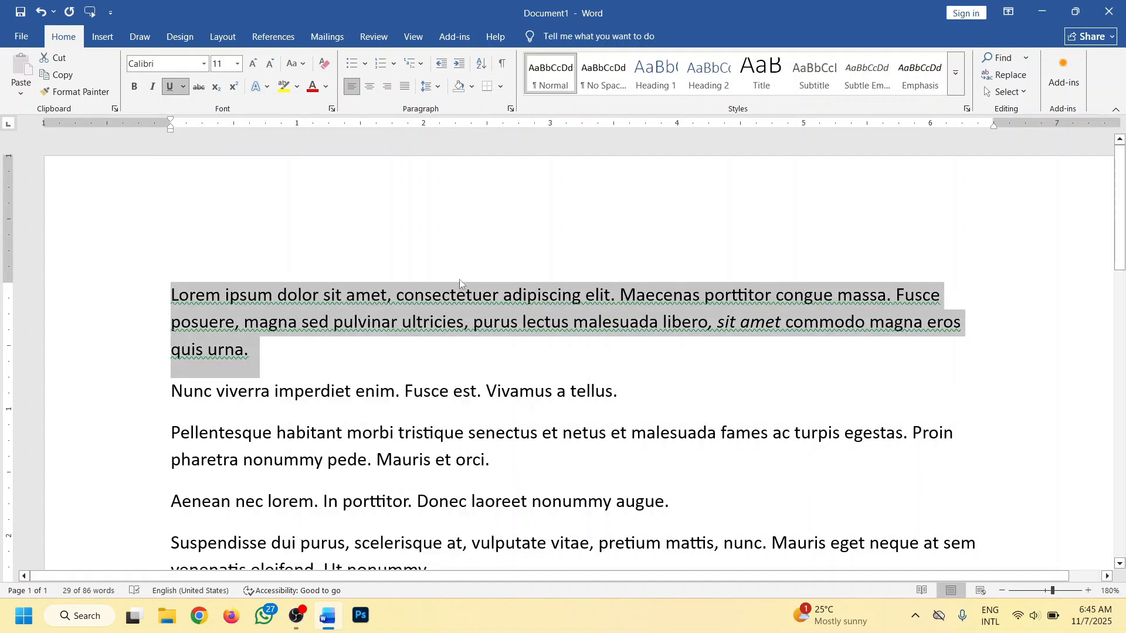
click(284, 367)
ctrl+scroll(305, 352, up, 3)
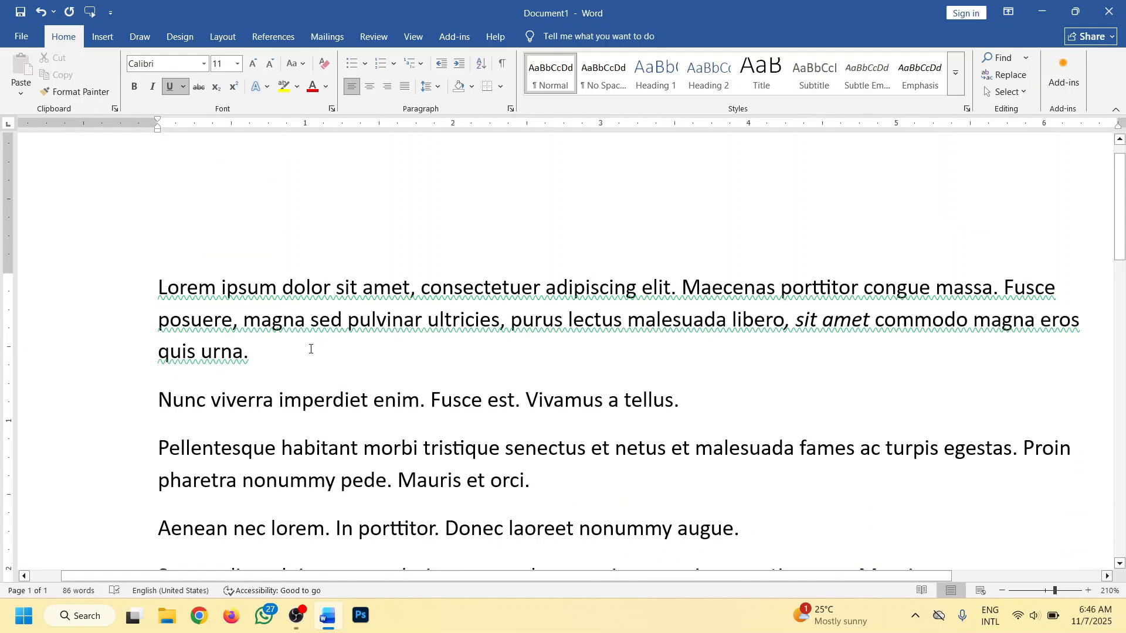
- Remove the wavy green underline from the whole "Lorem ipsum" paragraph and deselect it
drag(332, 327, 498, 322)
click(310, 389)
drag(304, 371, 118, 280)
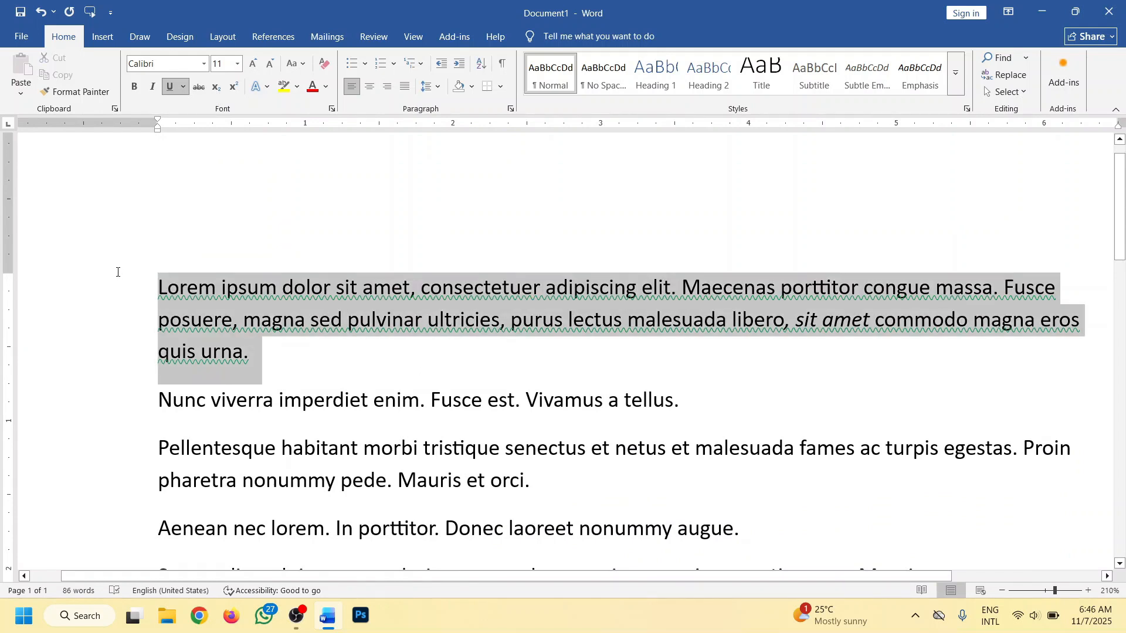
click(172, 87)
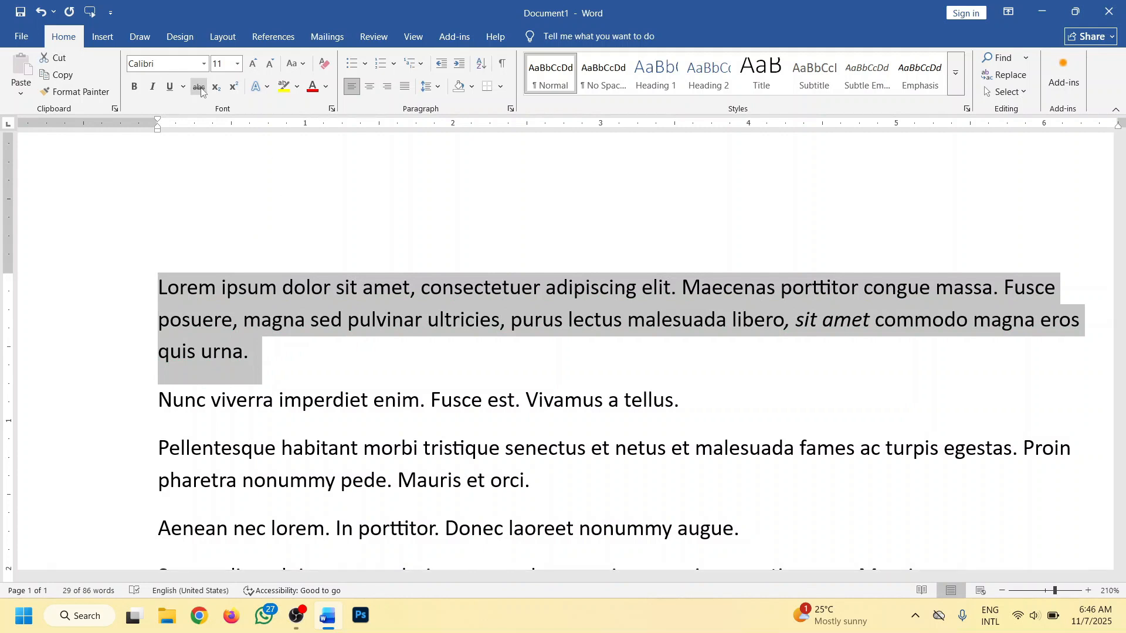
click(281, 369)
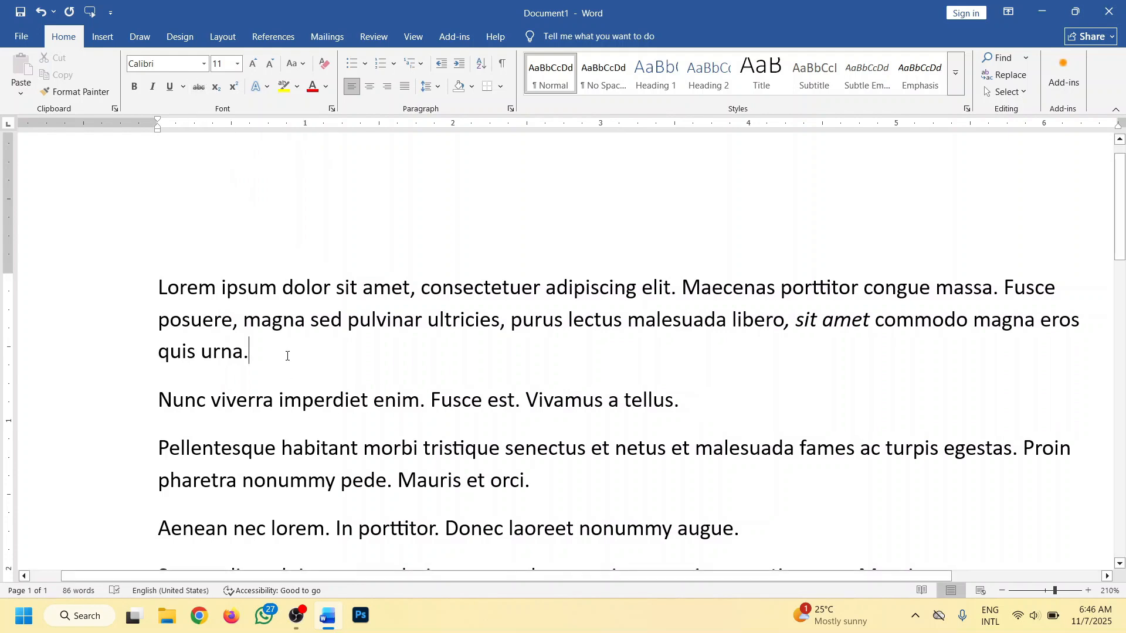
- Apply strikethrough to the whole fourth paragraph, which starts with "Aenean nec lorem"
scroll(288, 355, down, 2)
scroll(580, 359, down, 3)
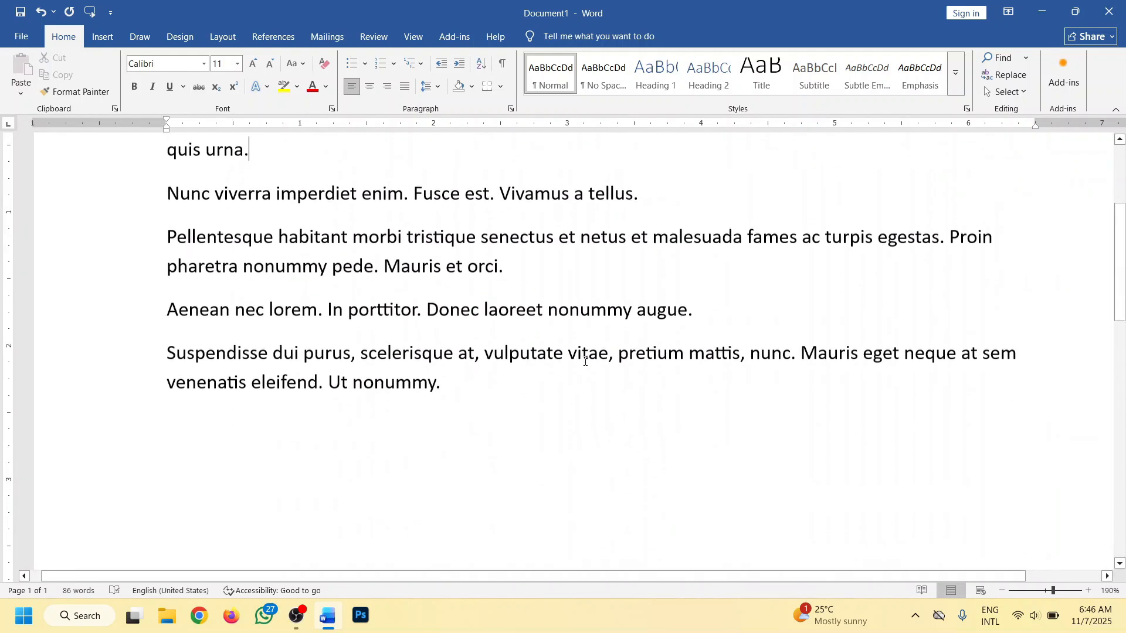
drag(727, 321, 171, 324)
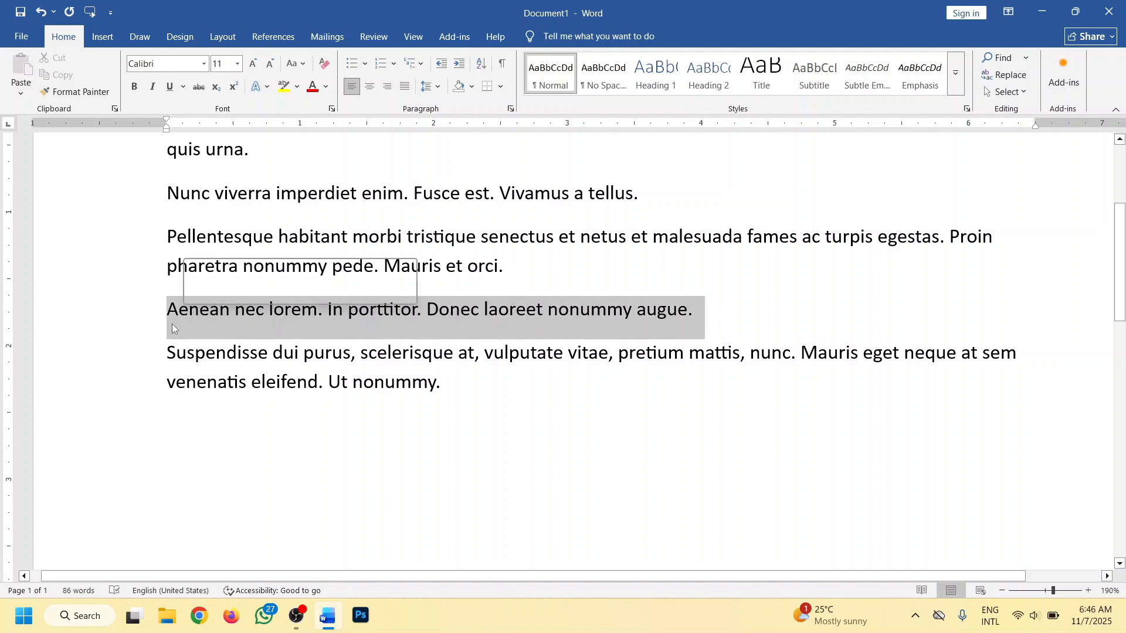
click(200, 88)
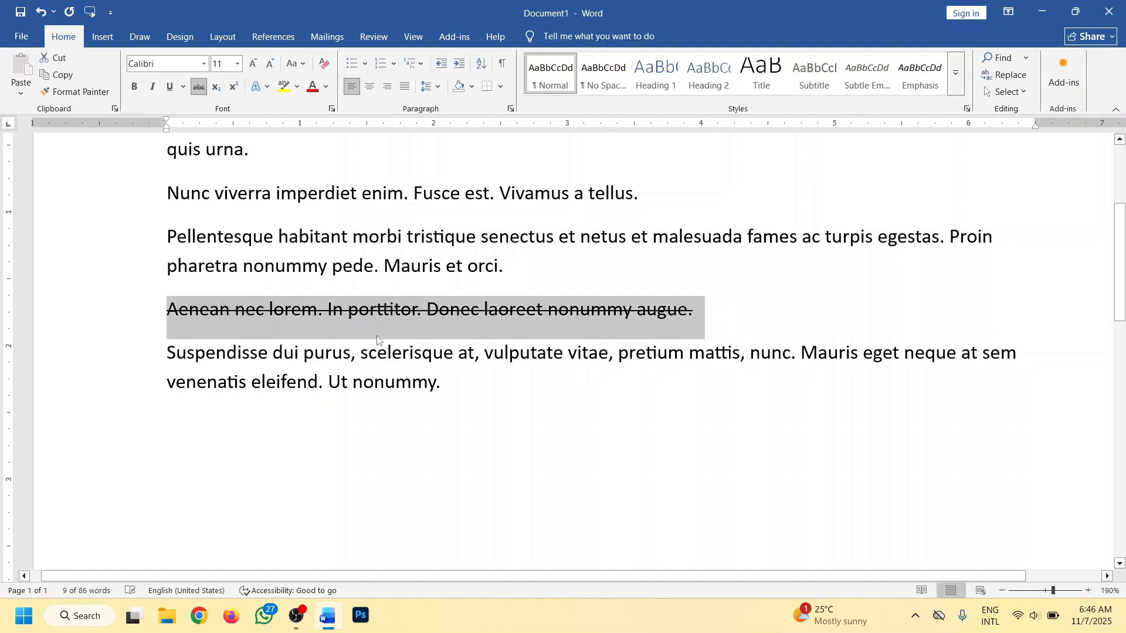
click(505, 401)
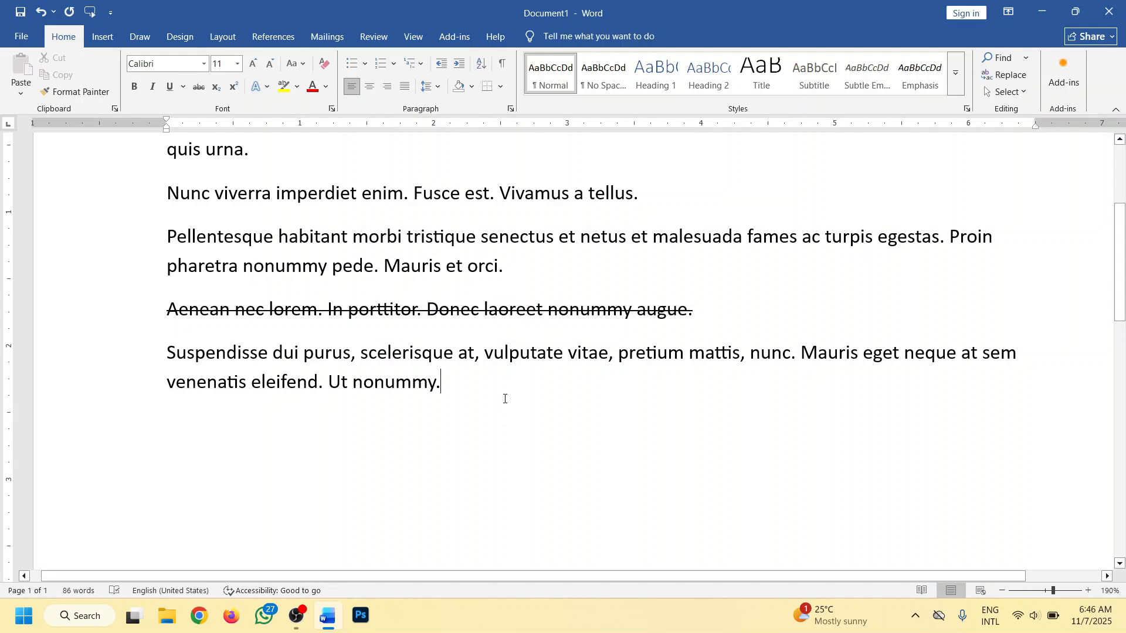
- Below the last paragraph, leave a blank line and add the two lines "= 150 Taka" and "= 120 Taka"
key(Return)
key(Return)
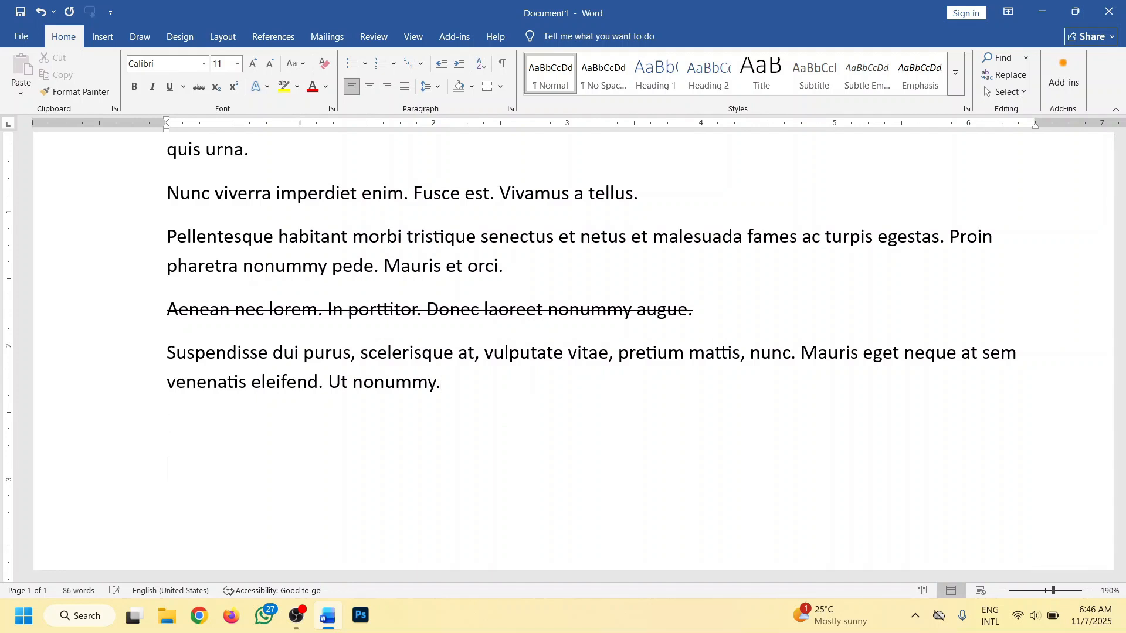
text(= 150 Taka)
key(Return)
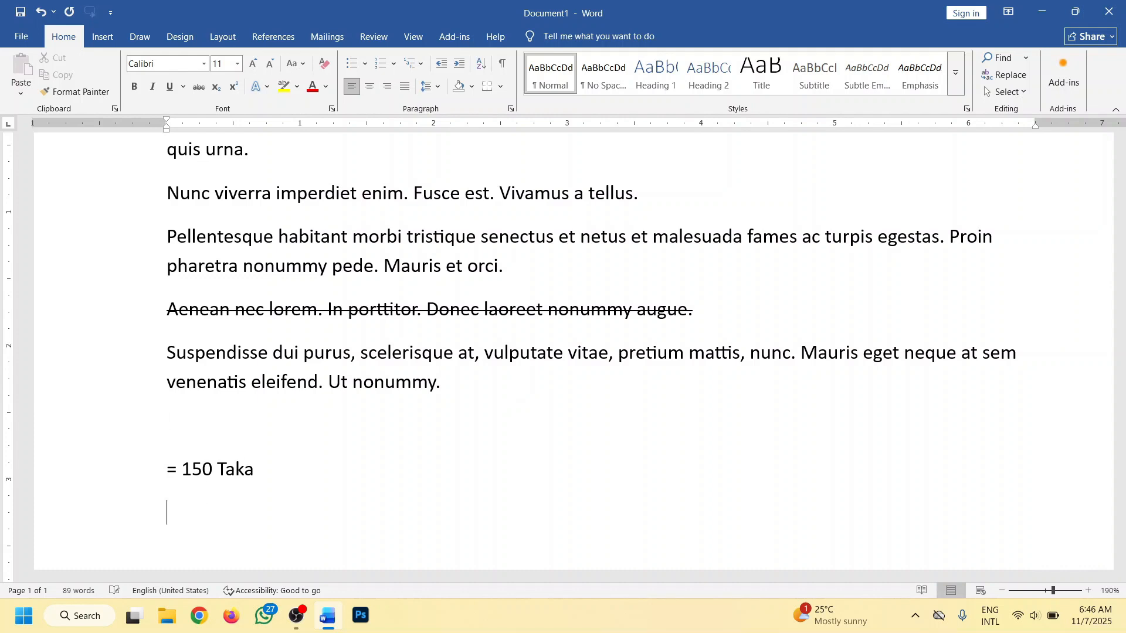
text(= 120 Taka)
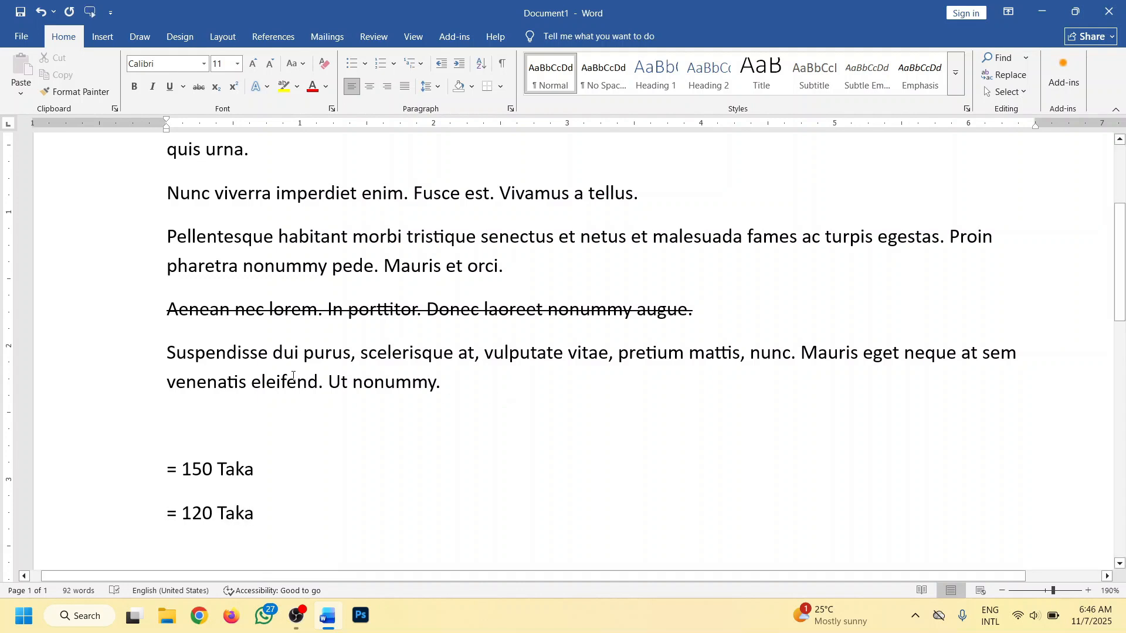
- Strike through only the number 120 in the "= 120 Taka" line and add blank paragraphs below that line
double_click(193, 514)
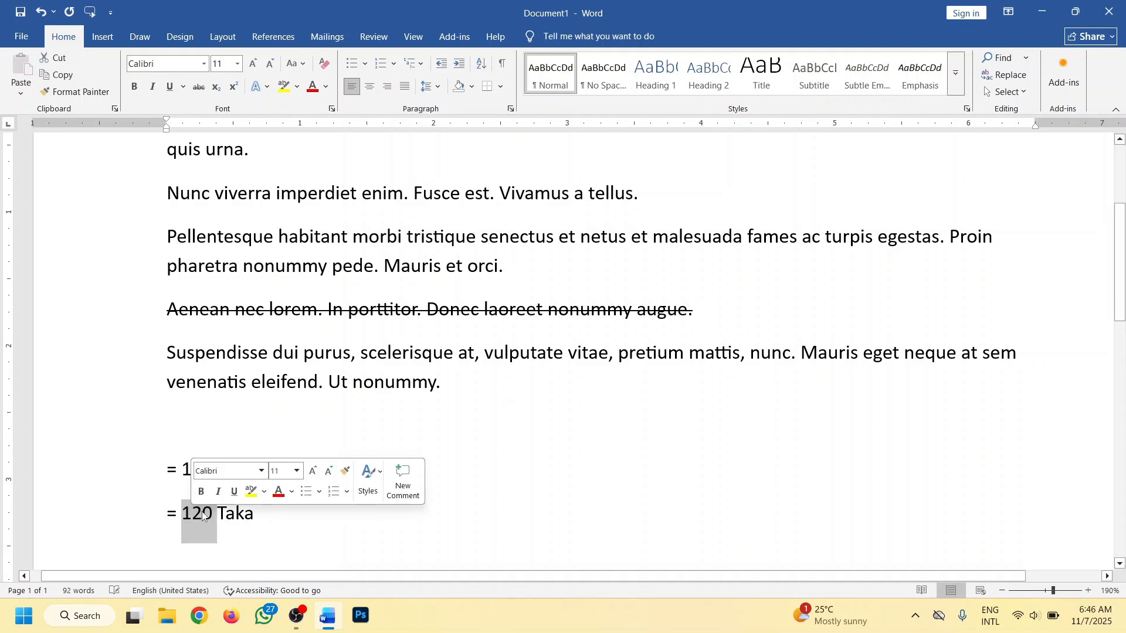
click(201, 86)
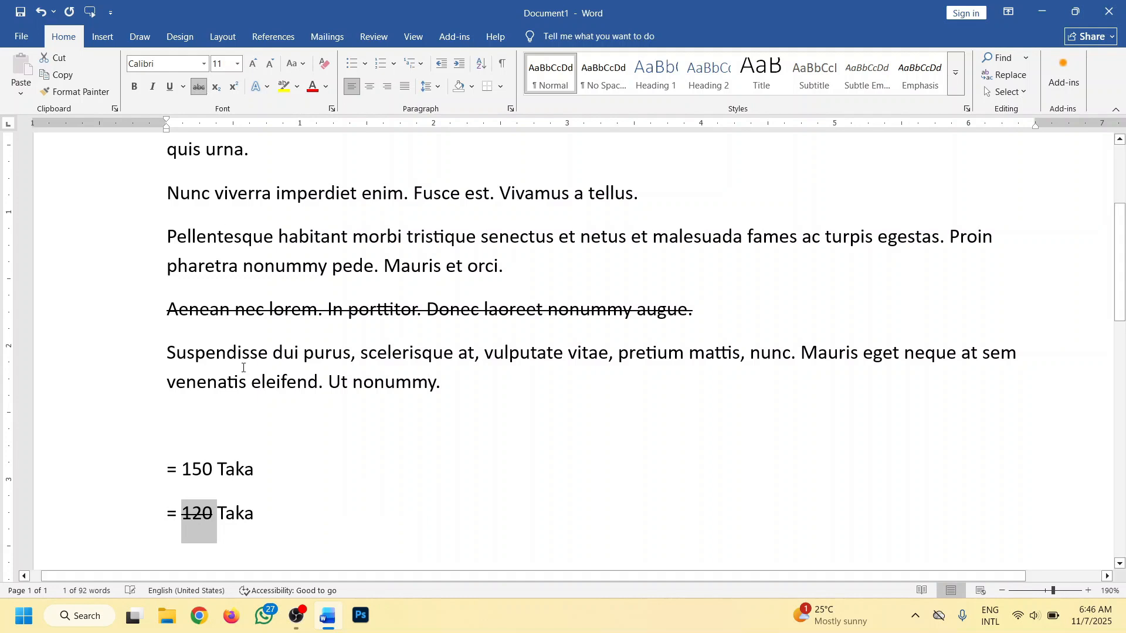
scroll(253, 397, down, 3)
click(287, 317)
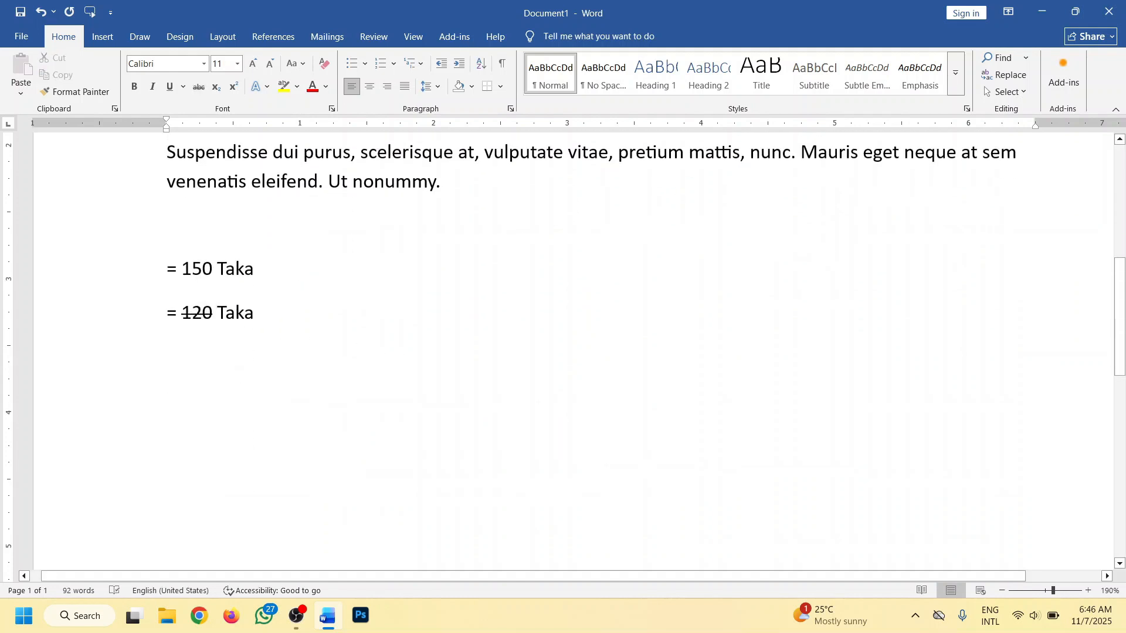
key(Return)
key(Return)
scroll(248, 370, up, 1)
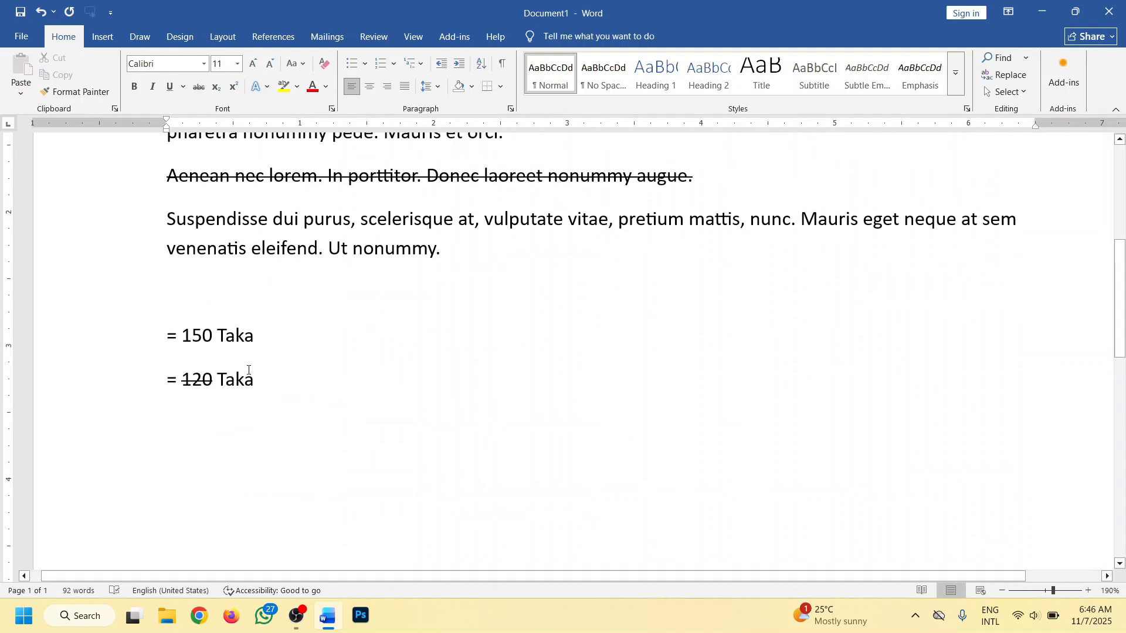
drag(273, 340, 122, 334)
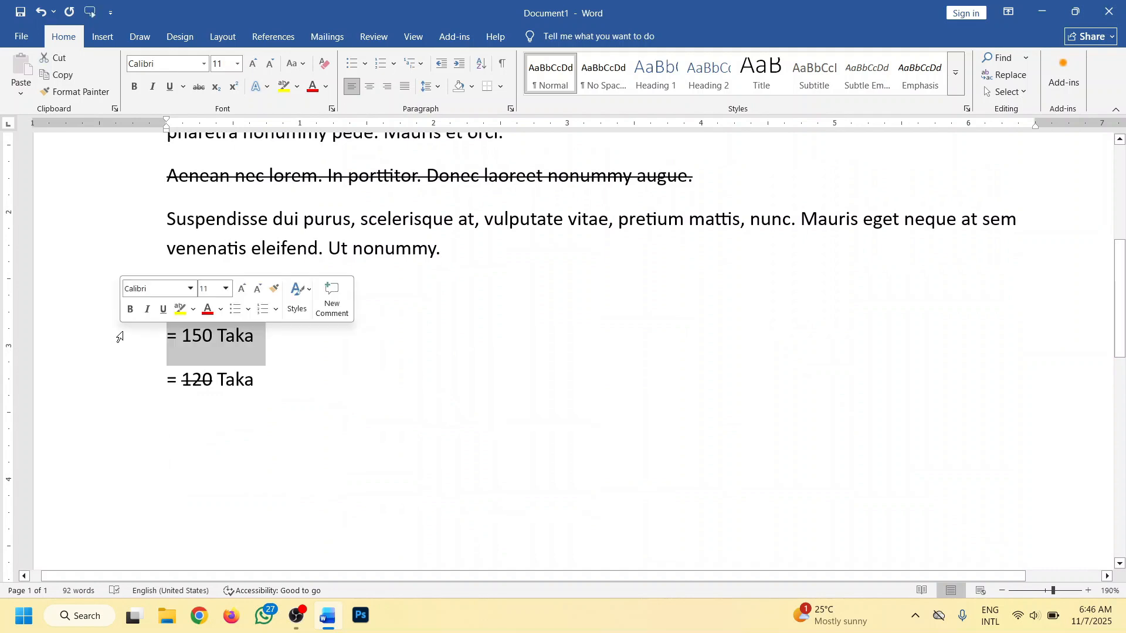
click(282, 382)
drag(212, 378, 151, 370)
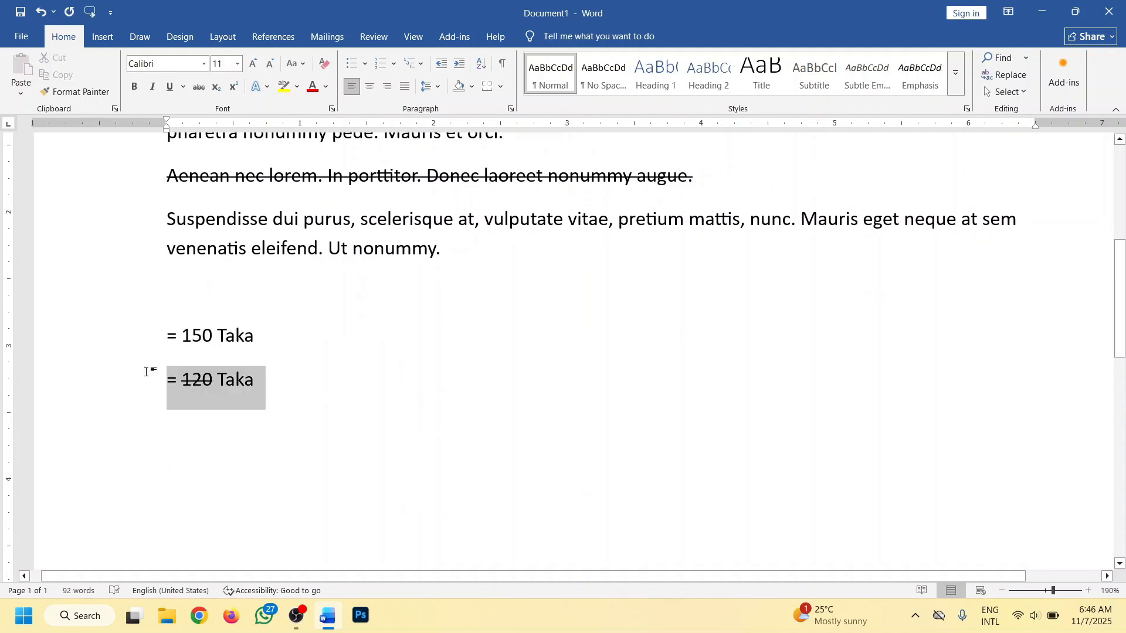
click(241, 409)
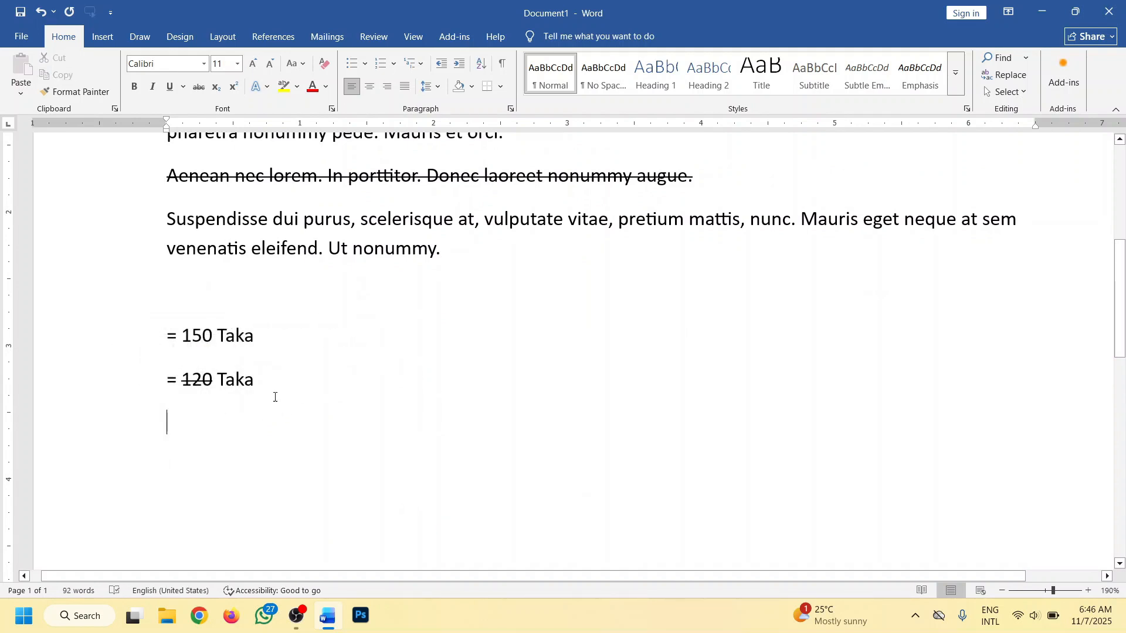
click(193, 378)
- Apply strikethrough to "venenatis eleifend. Ut nonummy." in the fifth paragraph and remove it again
drag(473, 258, 170, 245)
click(199, 86)
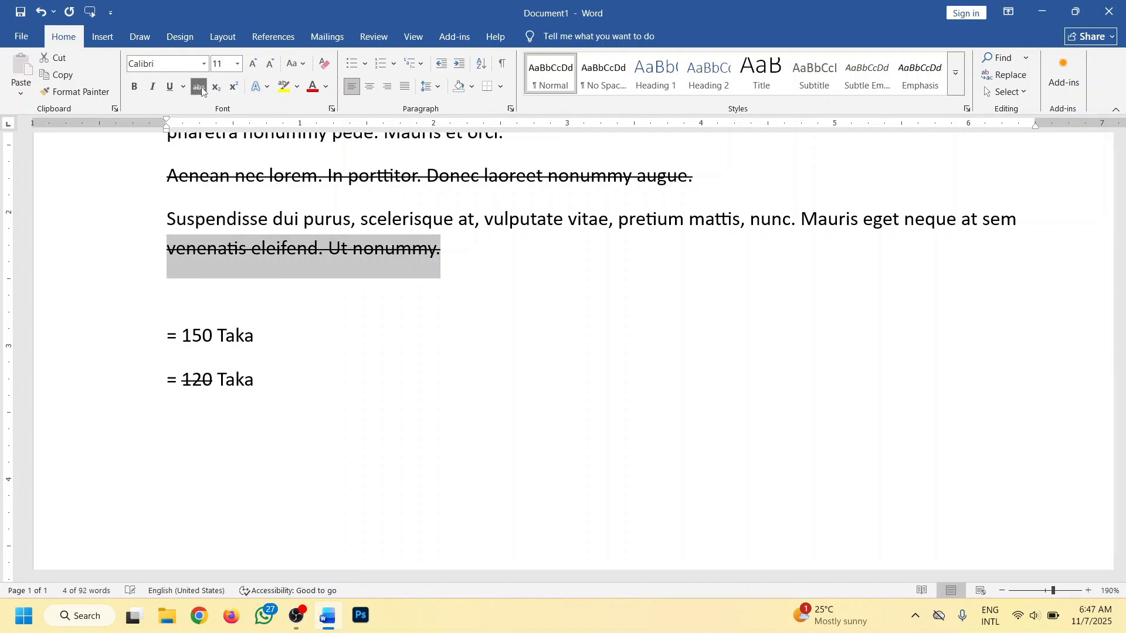
scroll(487, 267, up, 1)
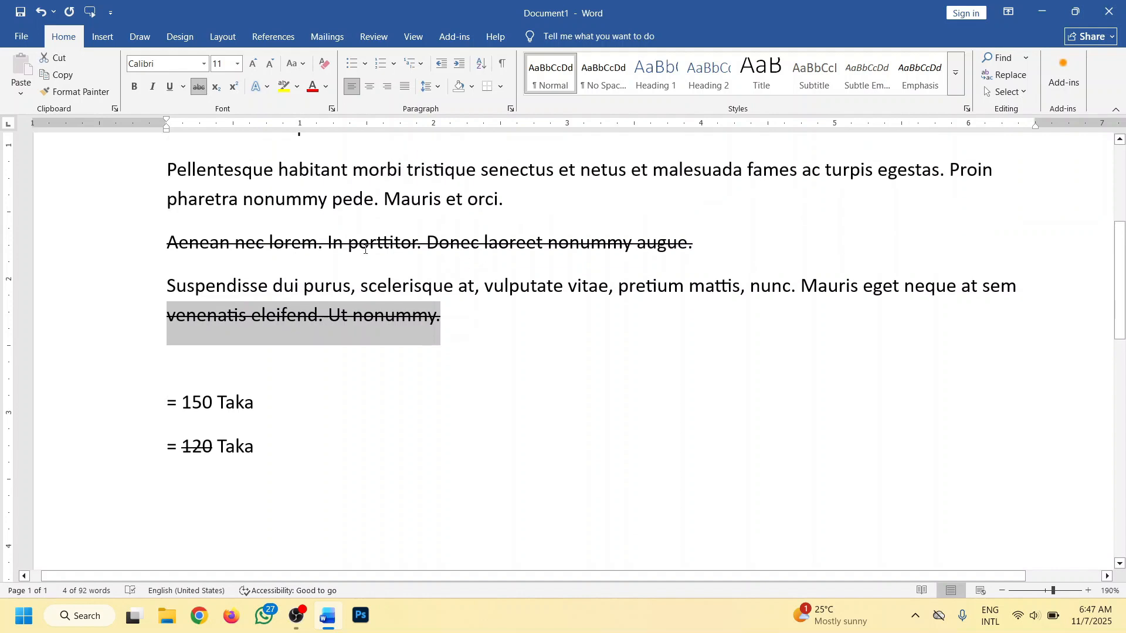
click(199, 88)
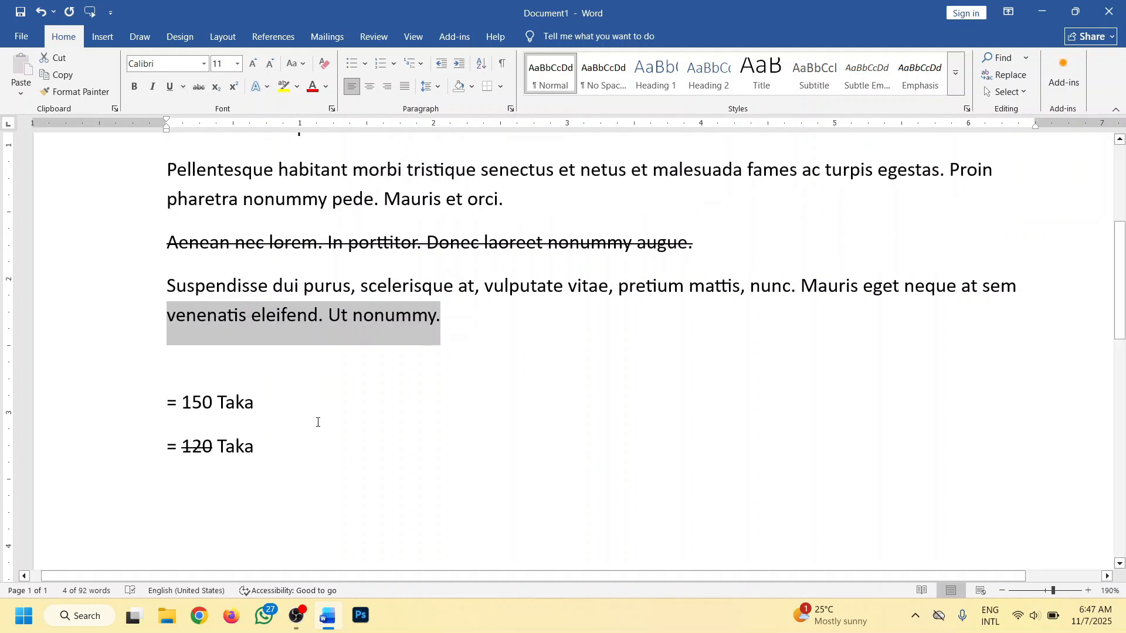
click(291, 436)
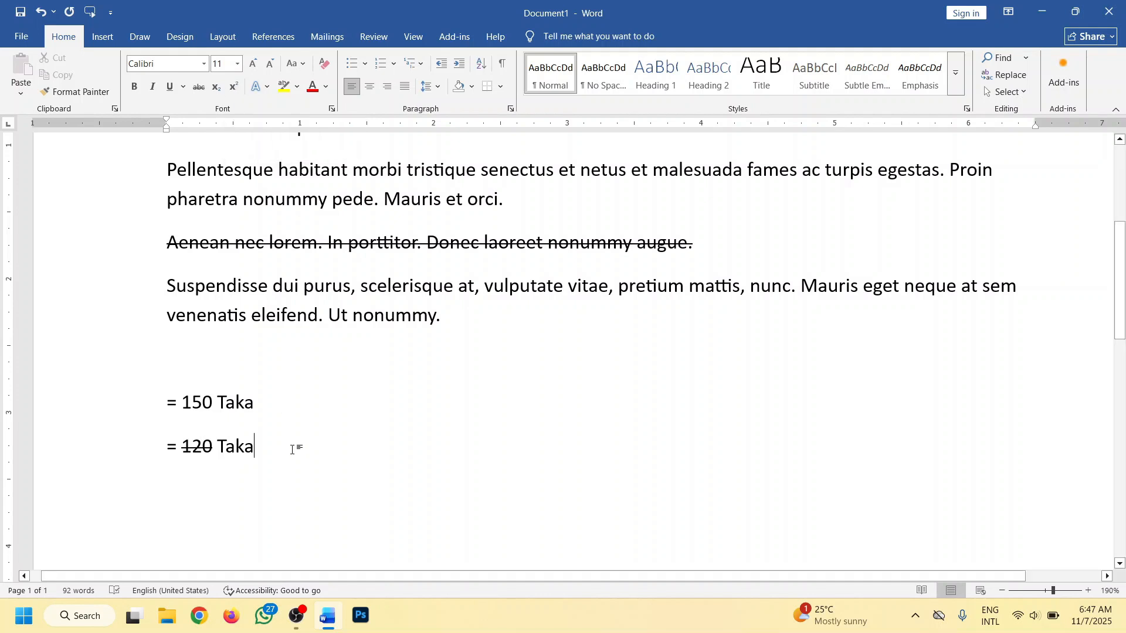
scroll(287, 454, up, 1)
drag(304, 517, 170, 417)
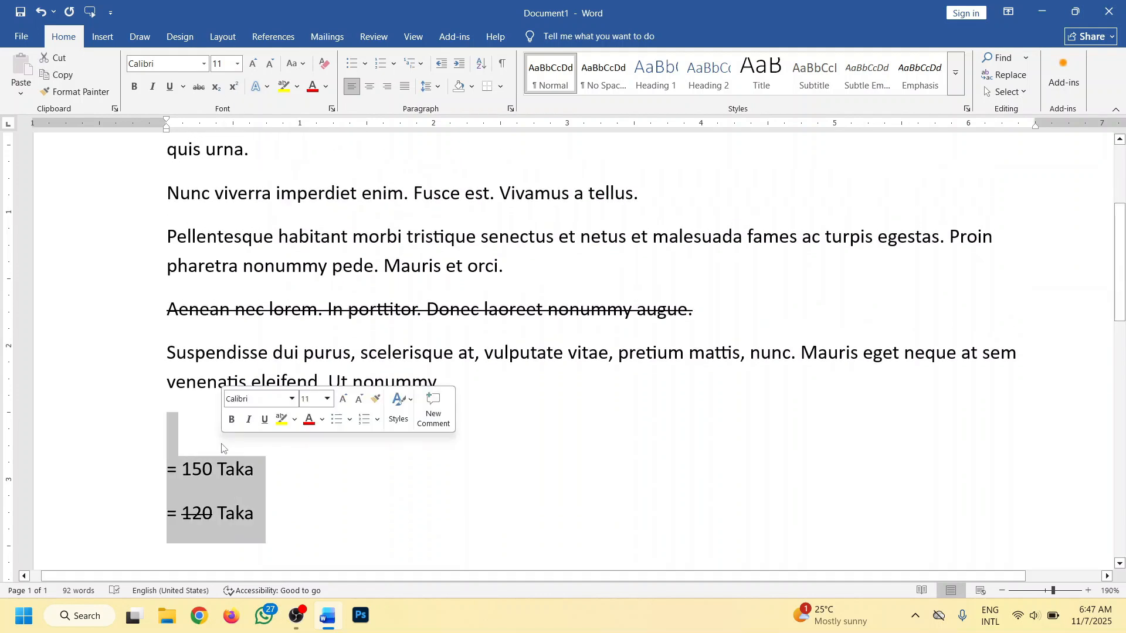
scroll(245, 443, down, 2)
- Below the "= 120 Taka" line, leave a blank line and enter the equation "a + b 2 = a 2 + 2ab + b2"
click(289, 386)
key(Return)
key(Return)
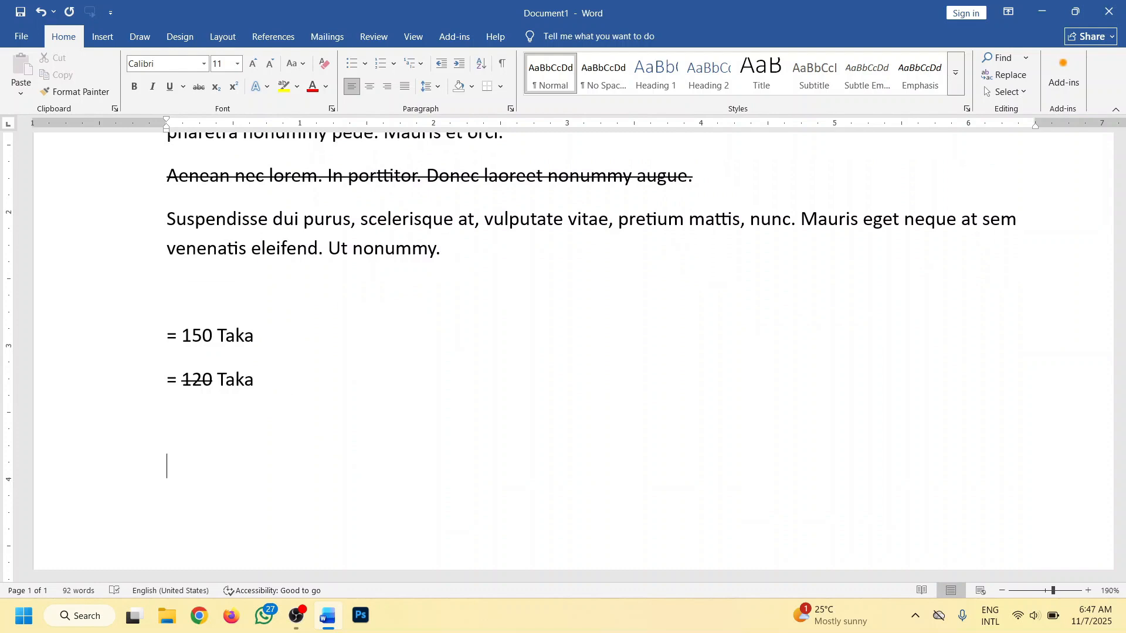
text(a )
text(+ 2ab +)
text(b )
text(2 = )
text(a 2 )
text(+ 2ab)
text( + b2)
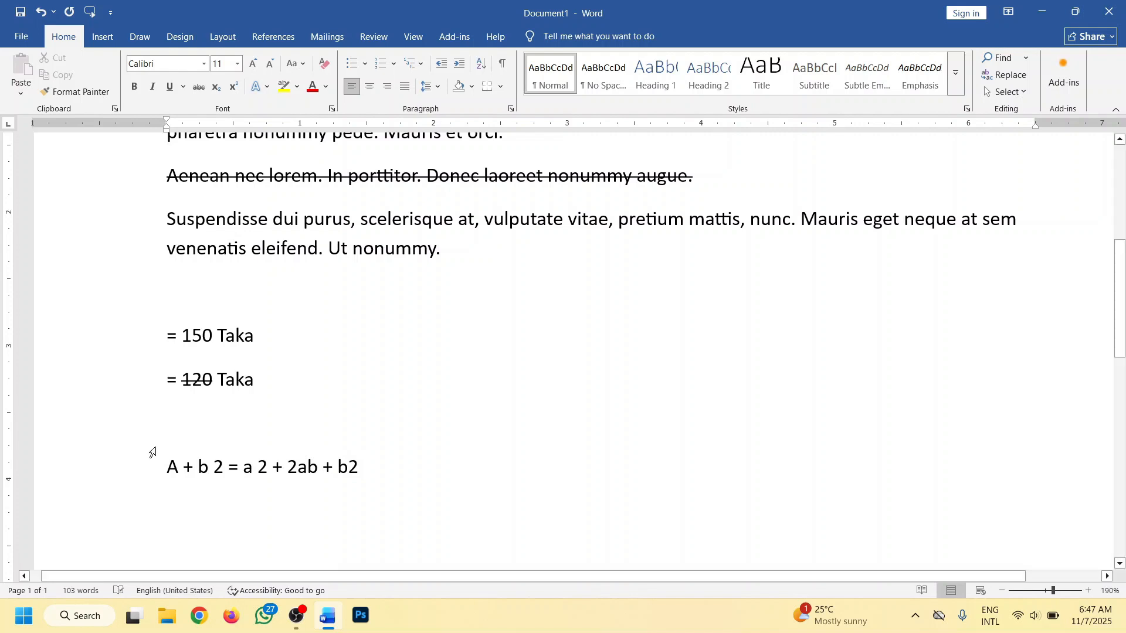
- Replace the capital A at the start of the equation with a lowercase a
drag(178, 459, 165, 460)
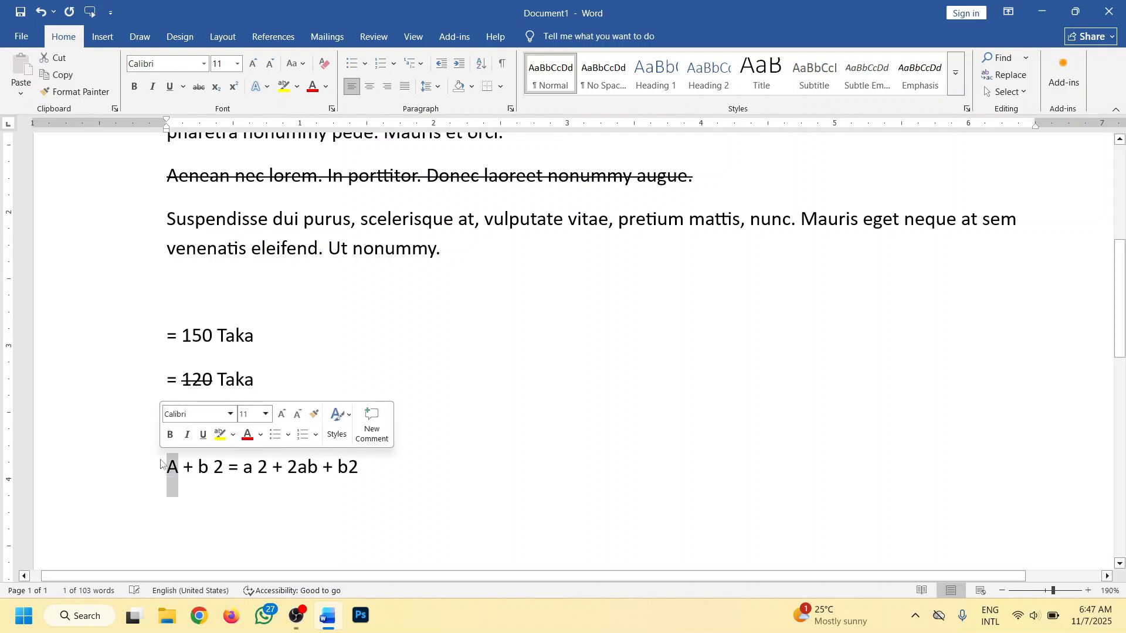
text(a)
key(Right)
key(Right)
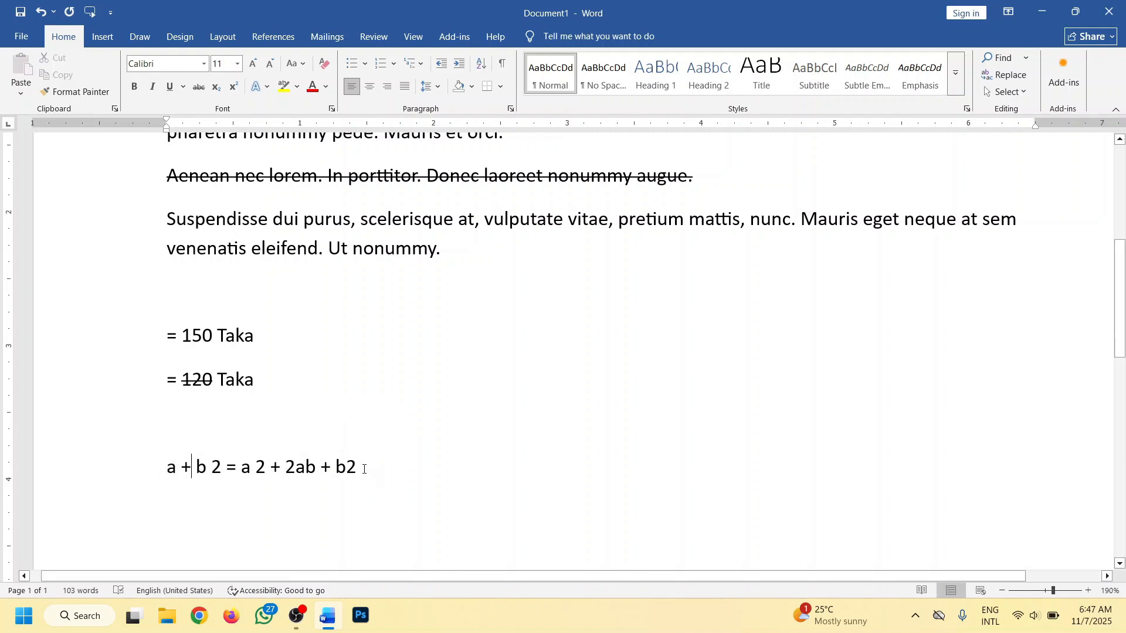
- Format the 2 after the first b, just before the equals sign in the equation, as superscript
click(369, 466)
drag(221, 467, 213, 469)
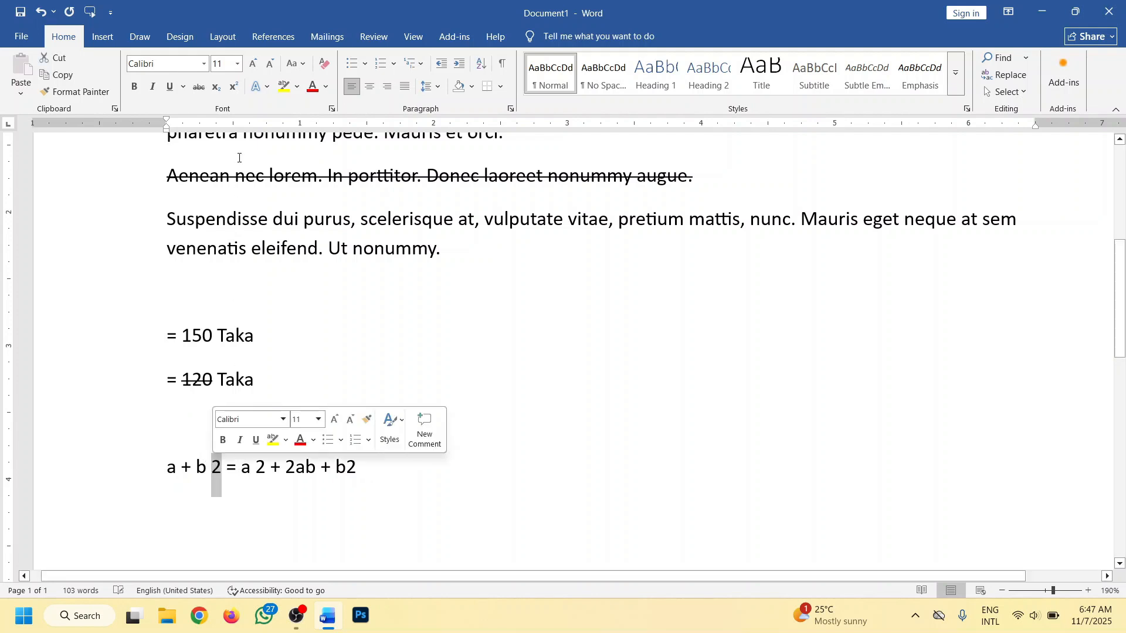
click(234, 86)
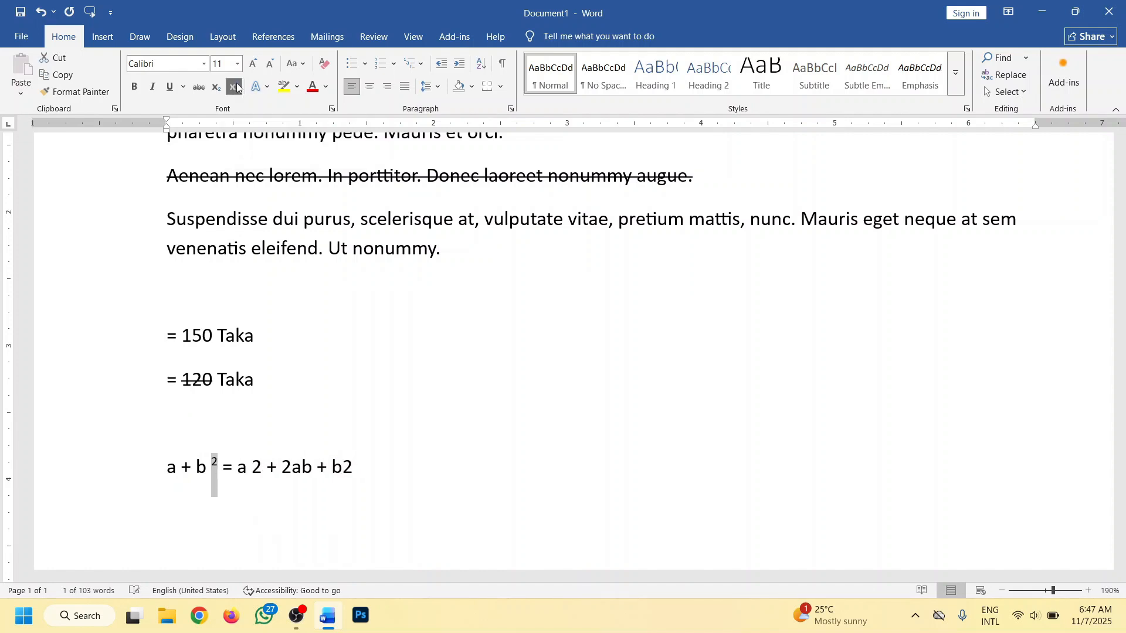
- Format the 2 after a and the 2 after the last b, both following the equals sign in the equation, as superscript
click(223, 467)
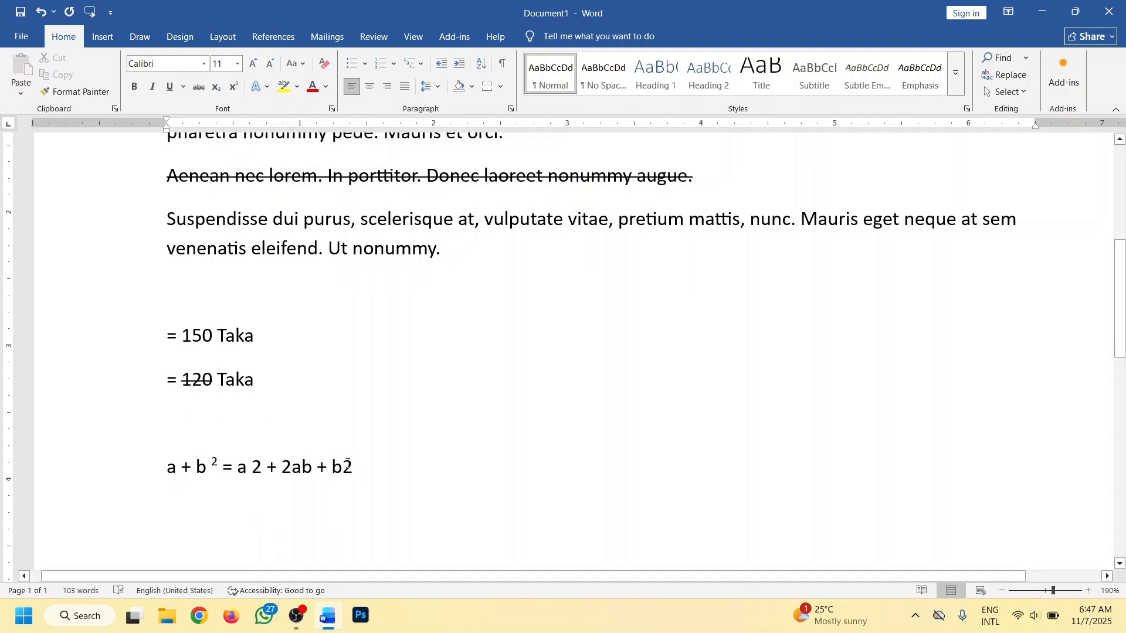
drag(346, 463, 356, 462)
click(368, 477)
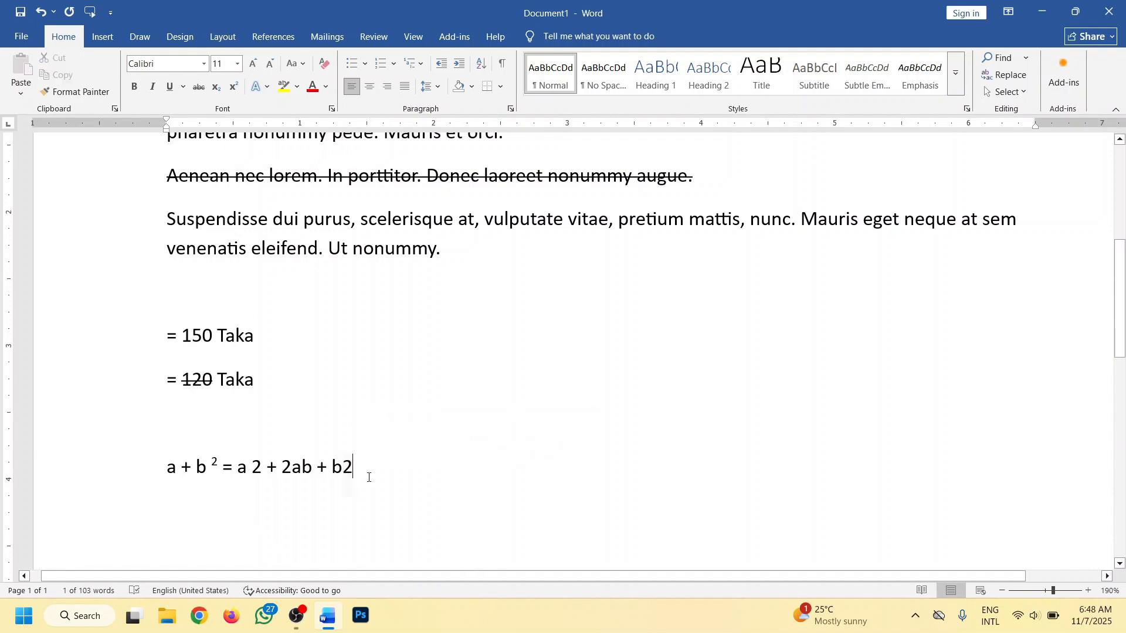
drag(252, 463, 262, 464)
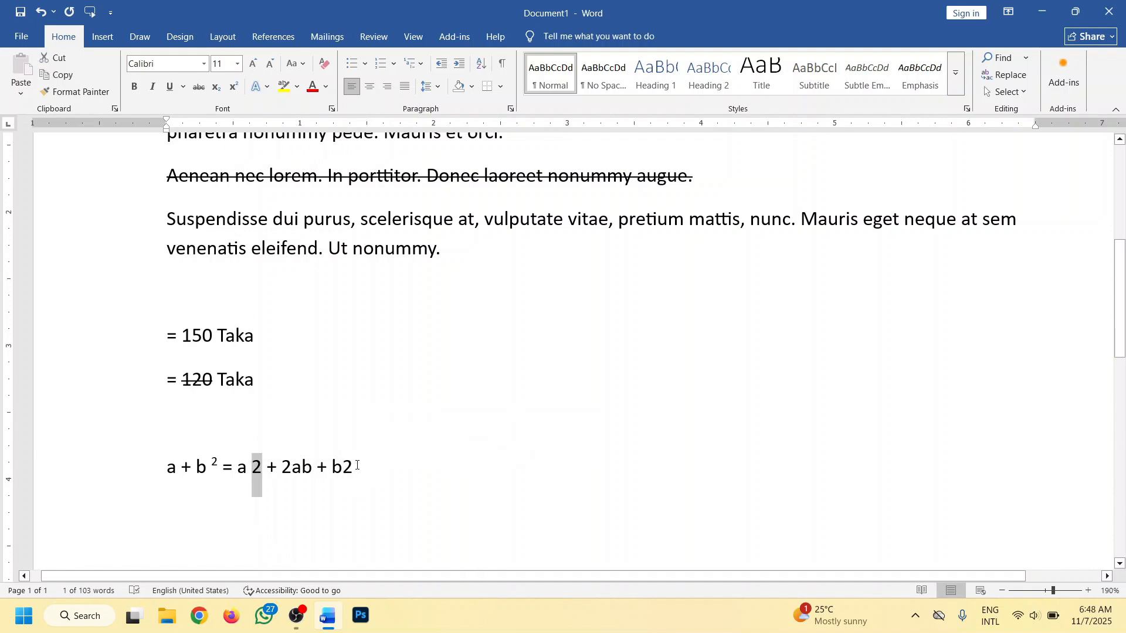
drag(357, 463, 343, 465)
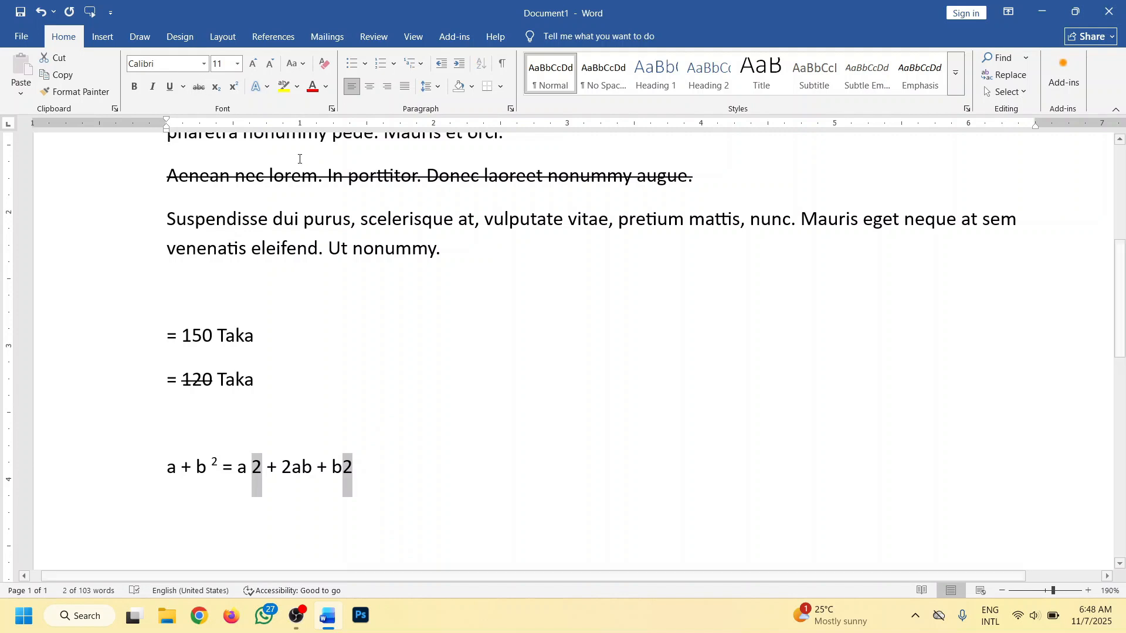
click(235, 87)
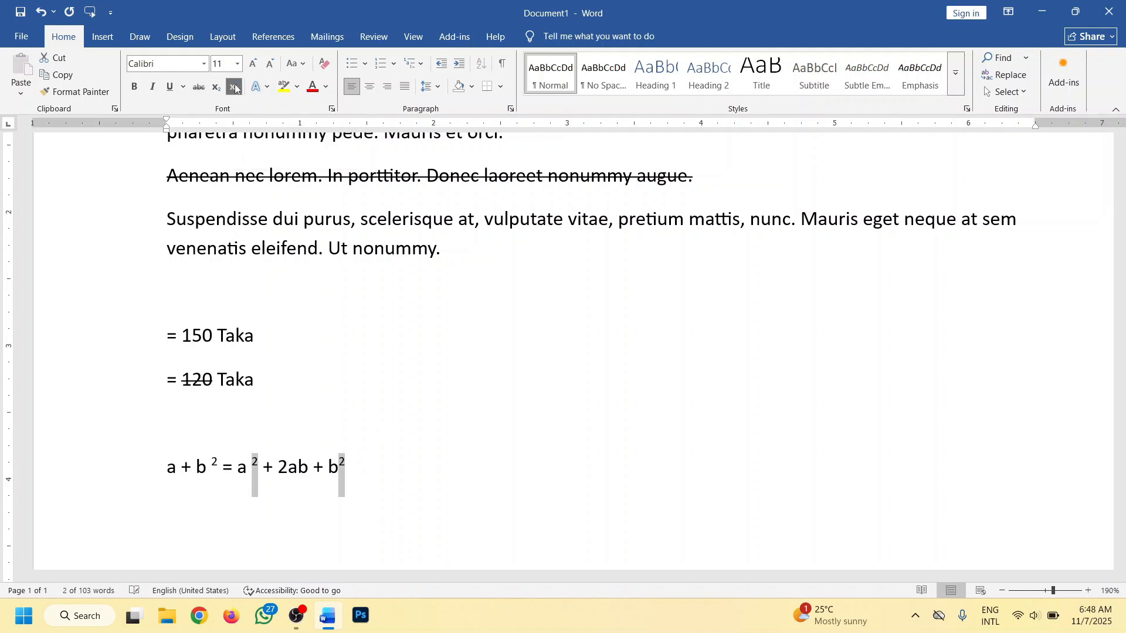
click(313, 454)
- Remove the extra spaces before the exponents of the first b and the second a, and the trailing space after the equation
scroll(313, 455, down, 1)
click(254, 399)
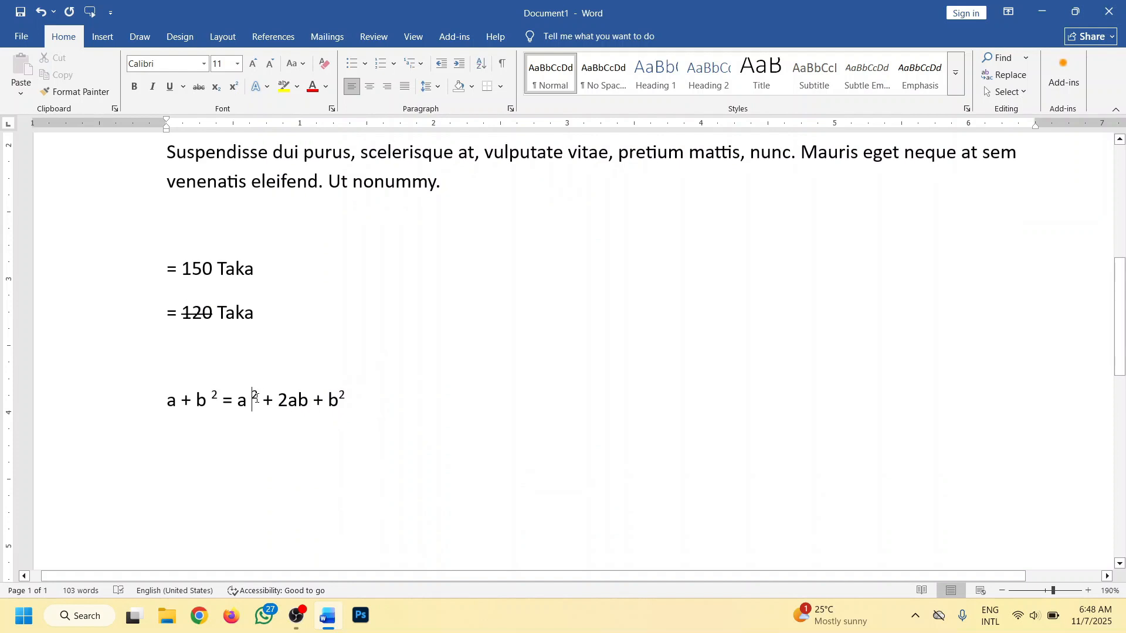
key(BackSpace)
click(214, 398)
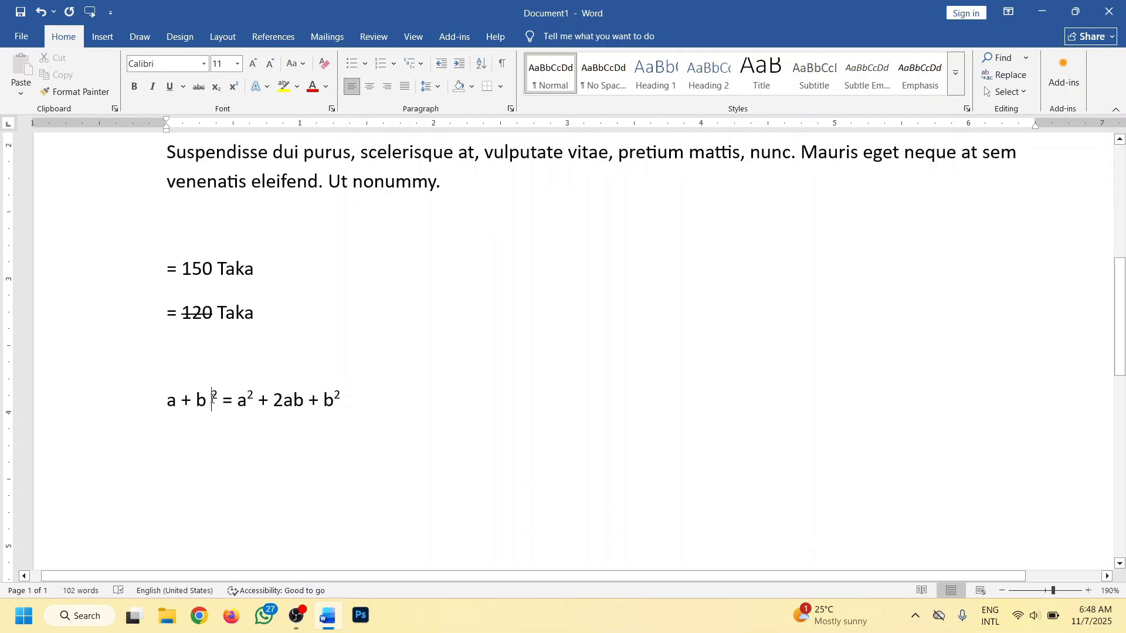
key(BackSpace)
click(355, 388)
key(BackSpace)
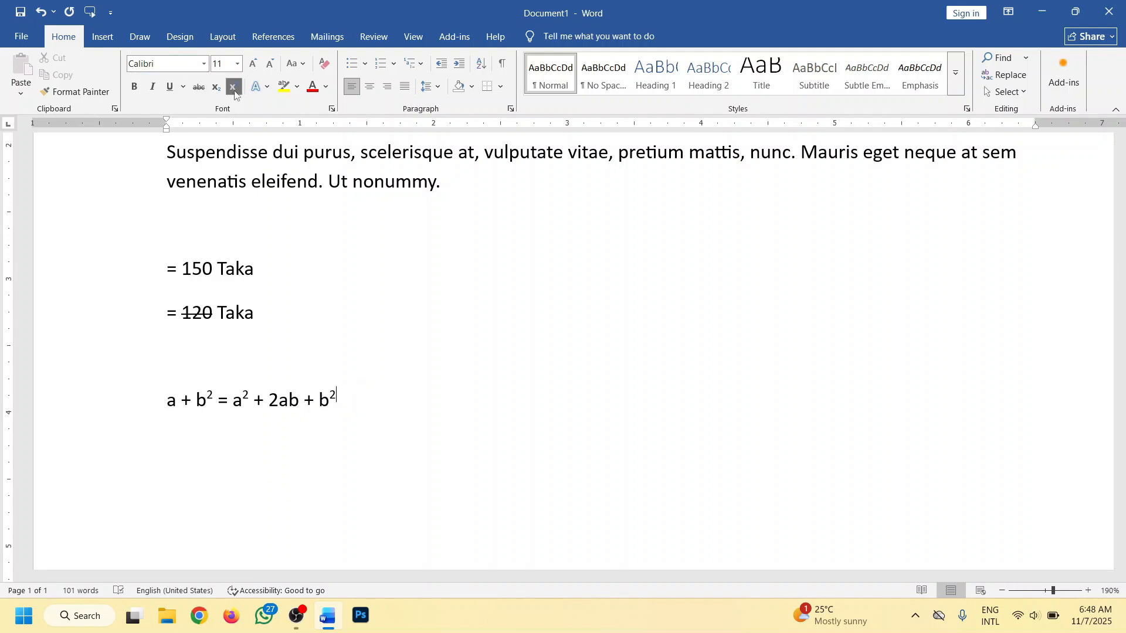
- Above the equation, enter the ordinals 1st, 2nd and 3rd on separate lines, starting in the blank line
click(216, 352)
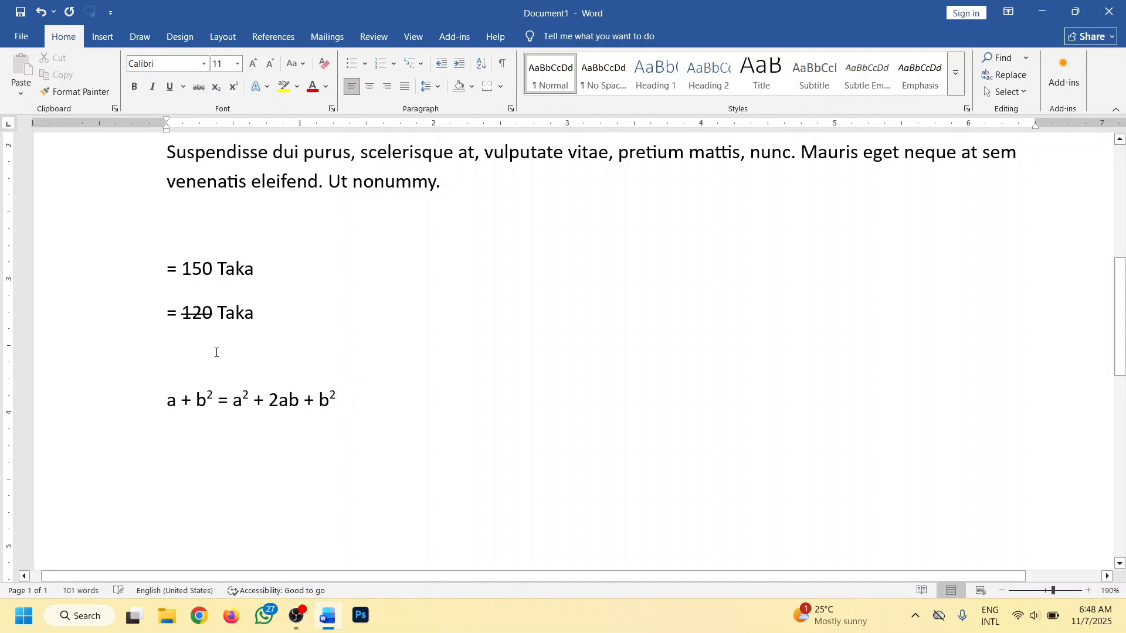
text(1st)
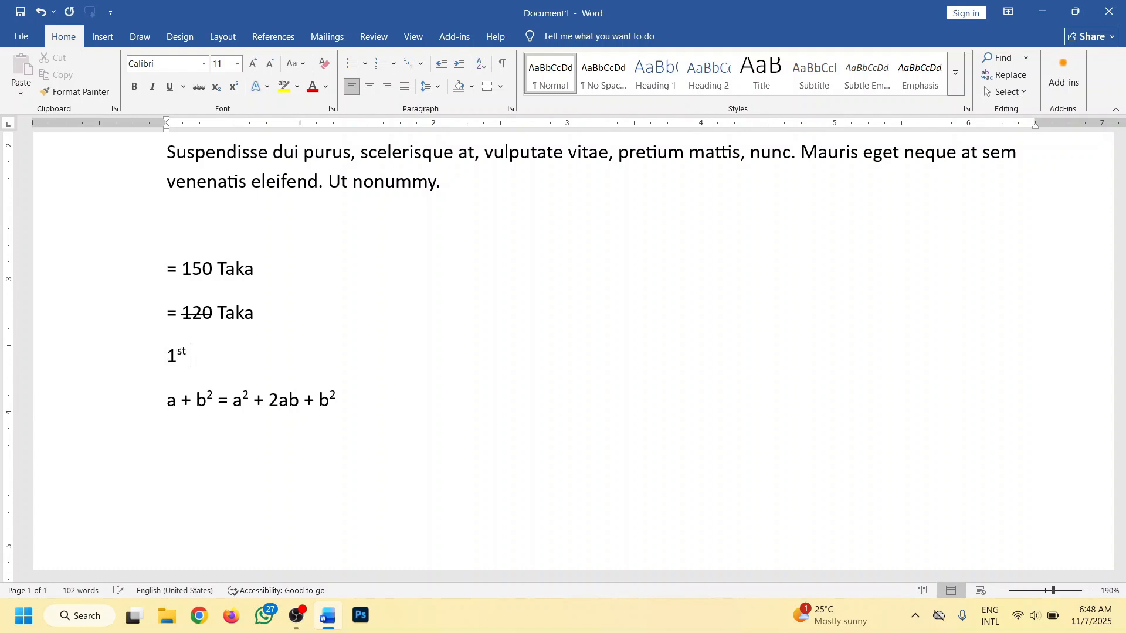
key(Return)
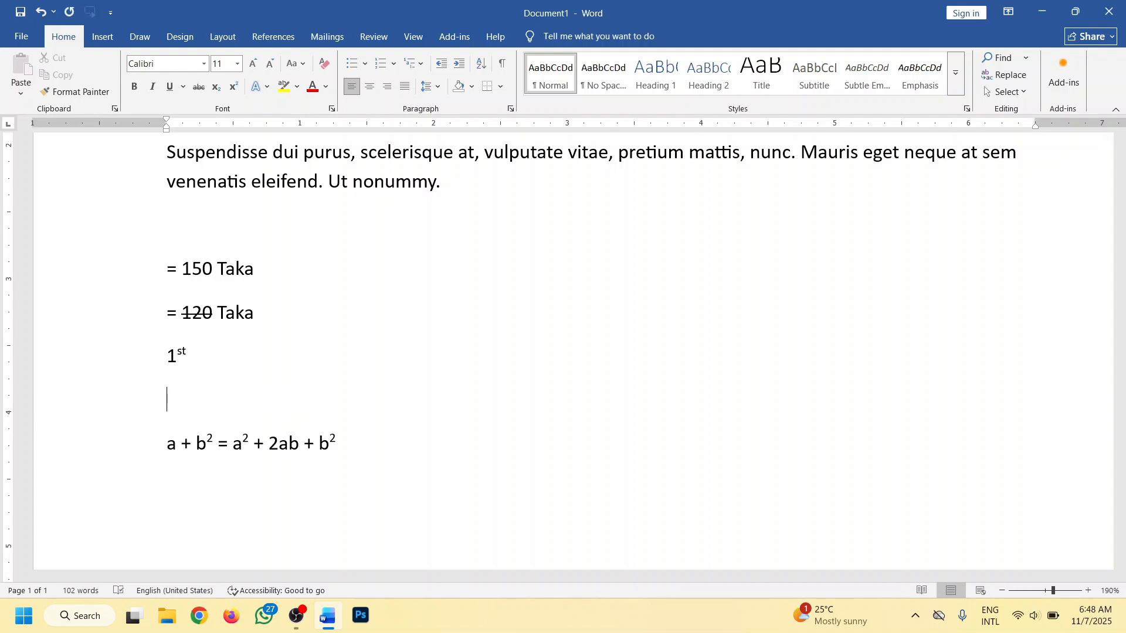
text(2nd)
key(Return)
text(3rd)
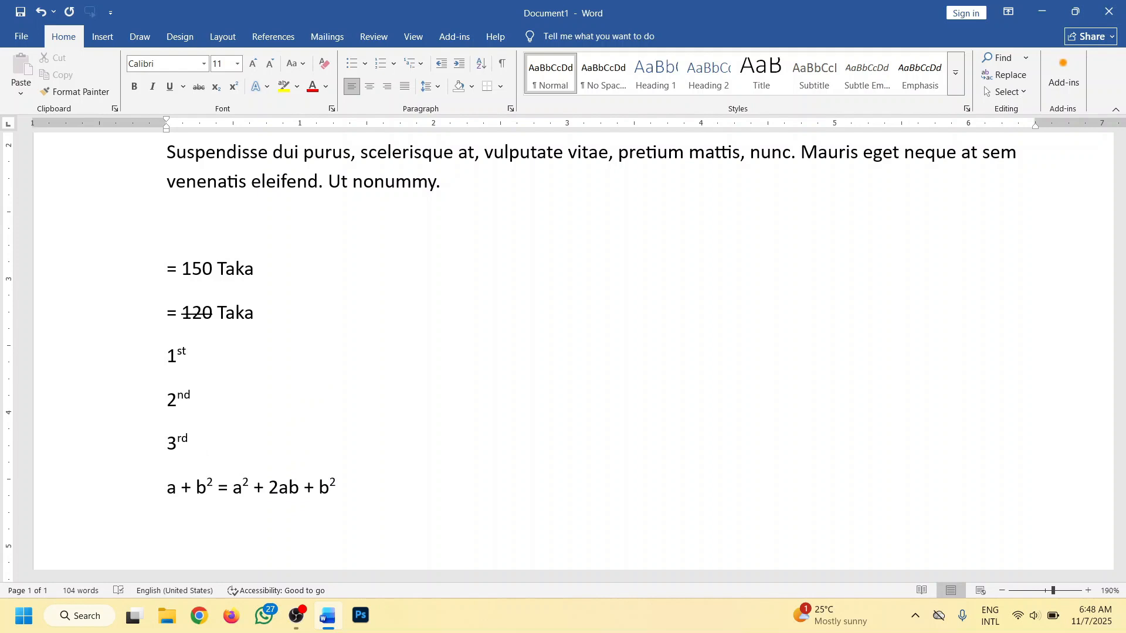
key(Return)
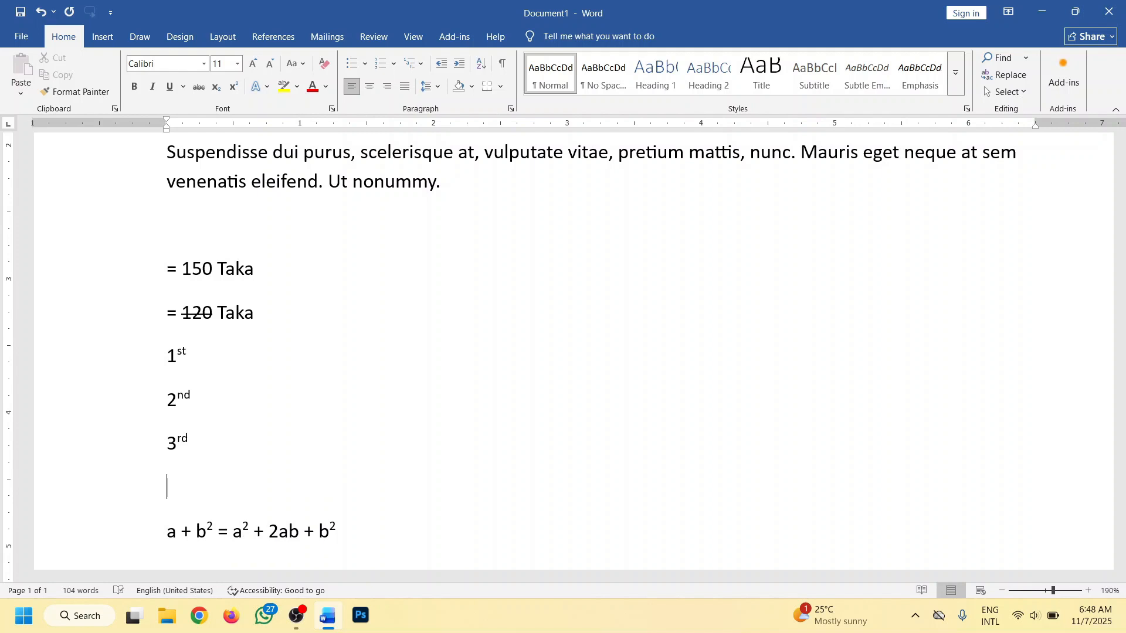
- Enter 4th on the line below 3rd, undo its automatic superscript, and format the "th" as superscript manually
text(4th)
key(ctrl+z)
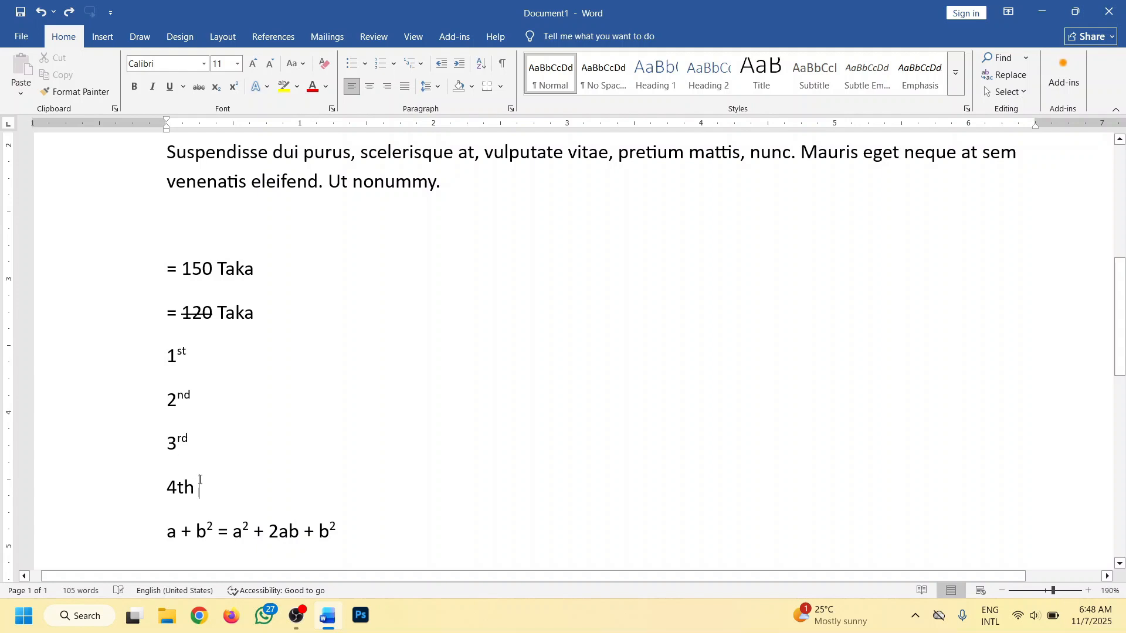
drag(199, 488, 180, 488)
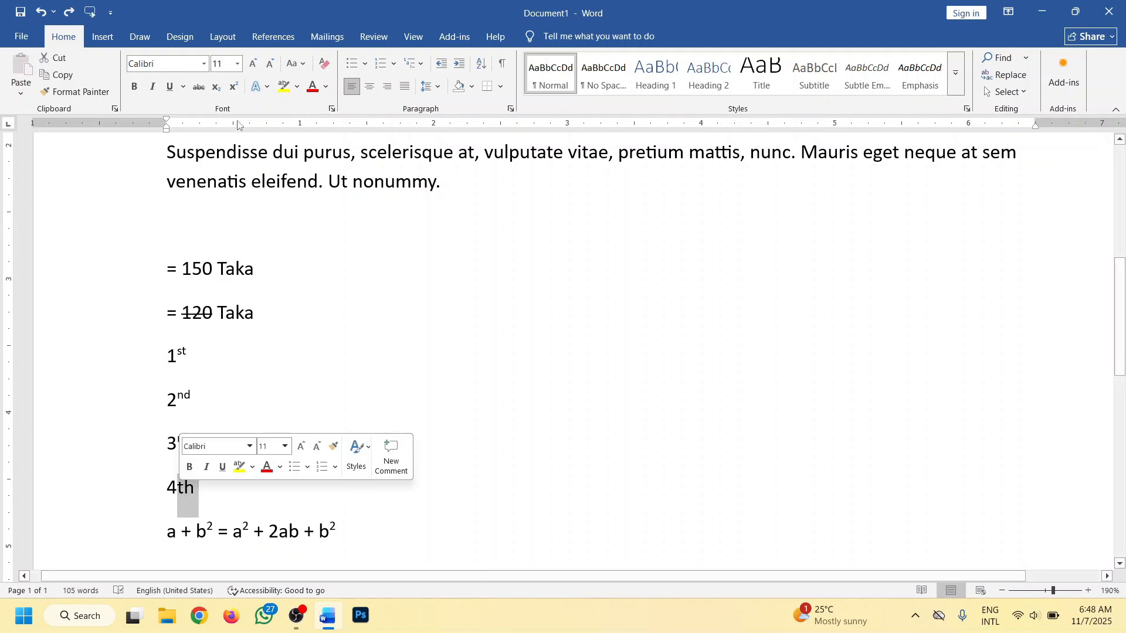
click(233, 86)
click(194, 486)
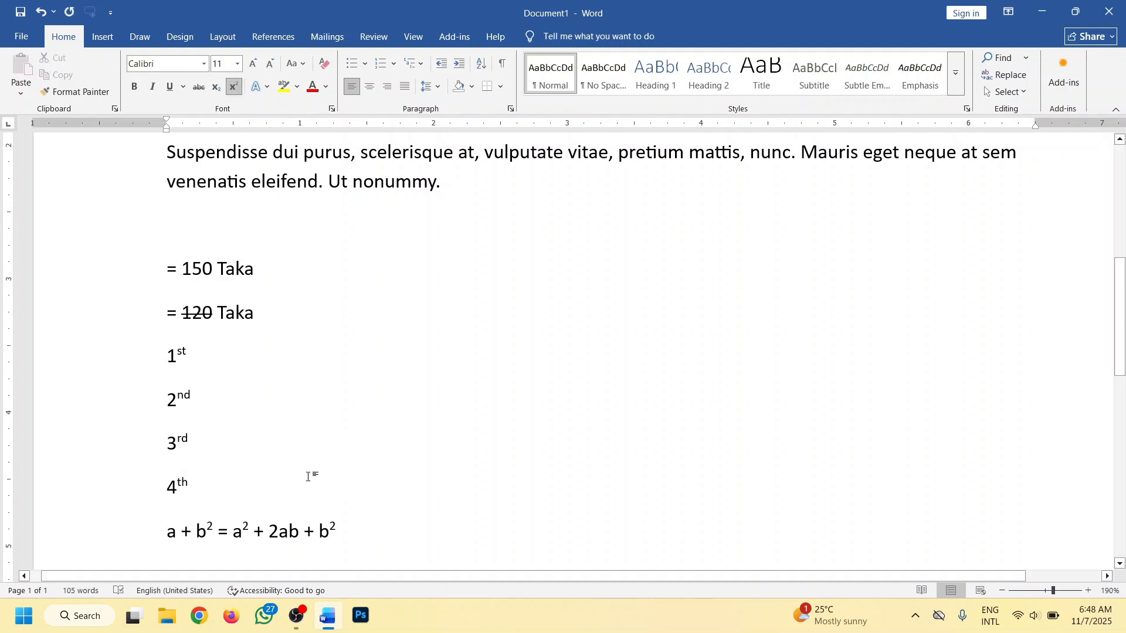
- Delete the ordinals 1st to 4th and the algebra equation below the "= 120 Taka" line
scroll(311, 473, down, 1)
shift+click(136, 287)
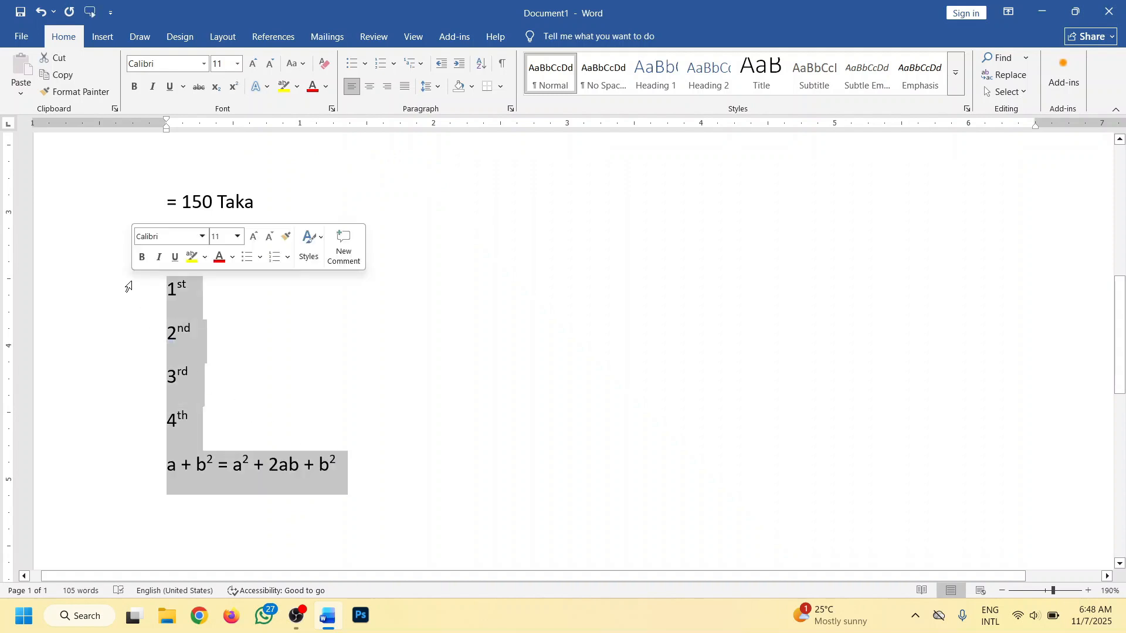
key(Delete)
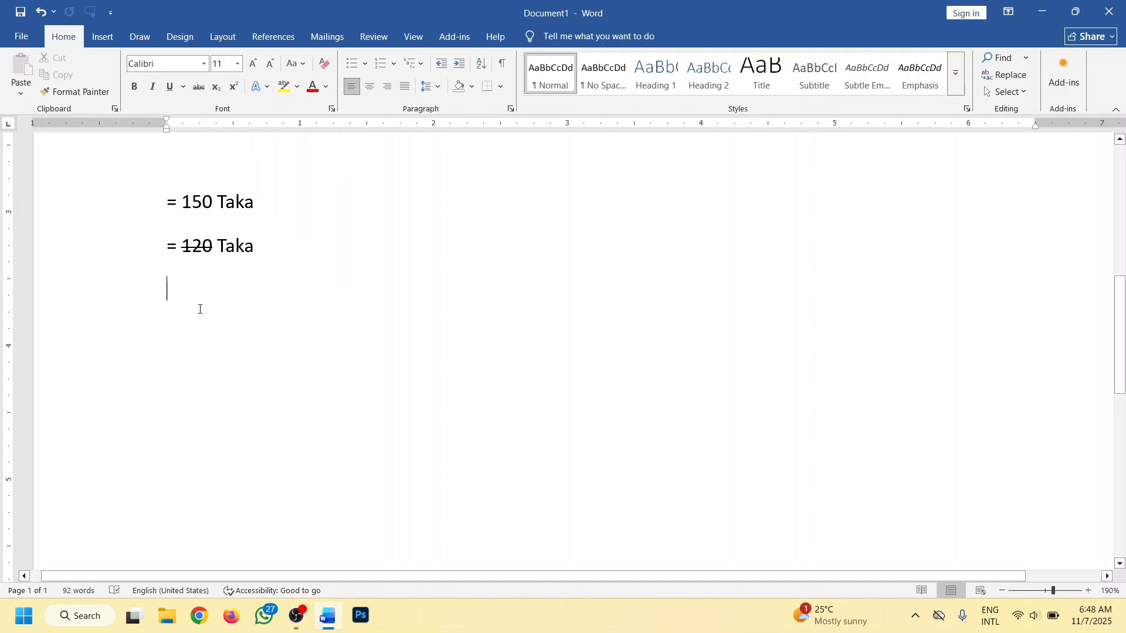
- Enter the chemical formulas H2O, H2SO4 and CO2 on separate lines below the "= 120 Taka" line
text(H2)
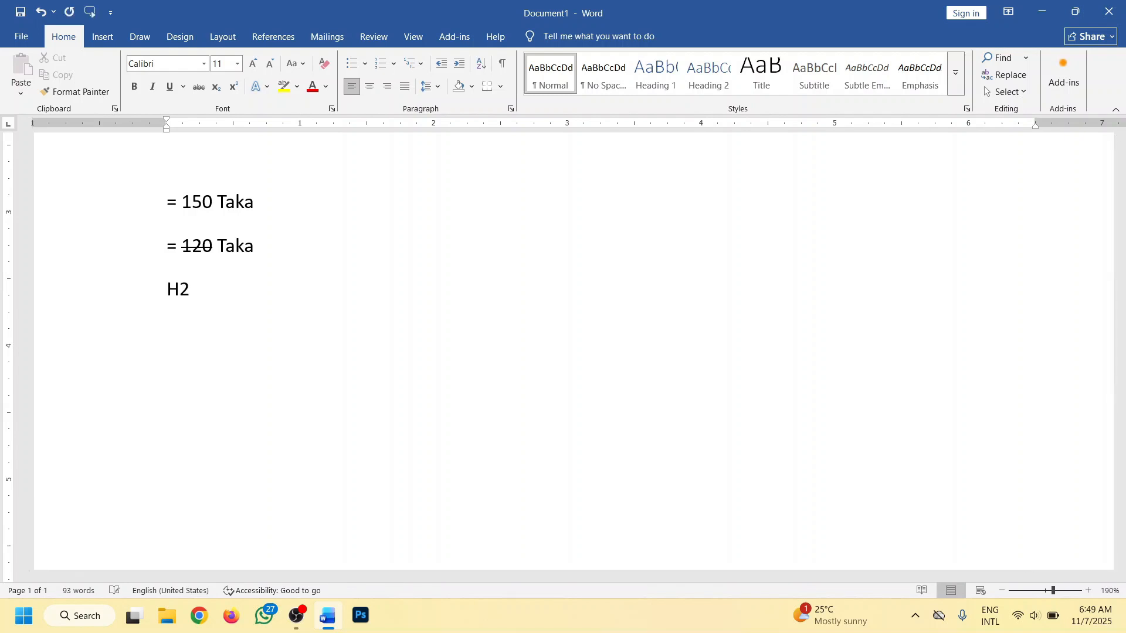
text(O)
key(Return)
text(H2SO4)
key(Return)
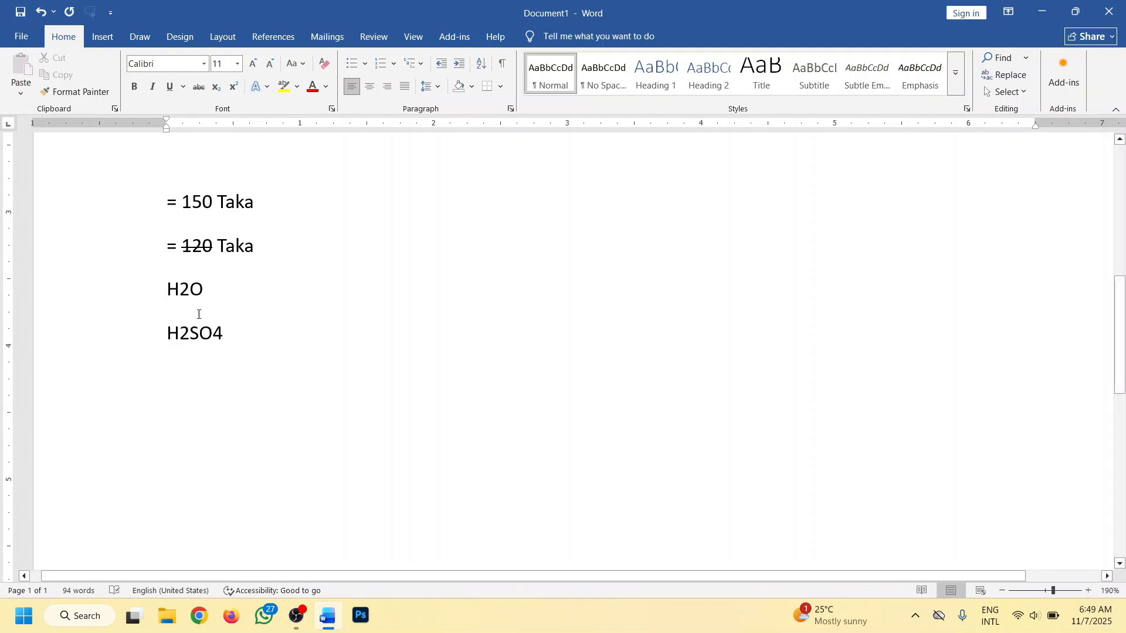
text(CO@)
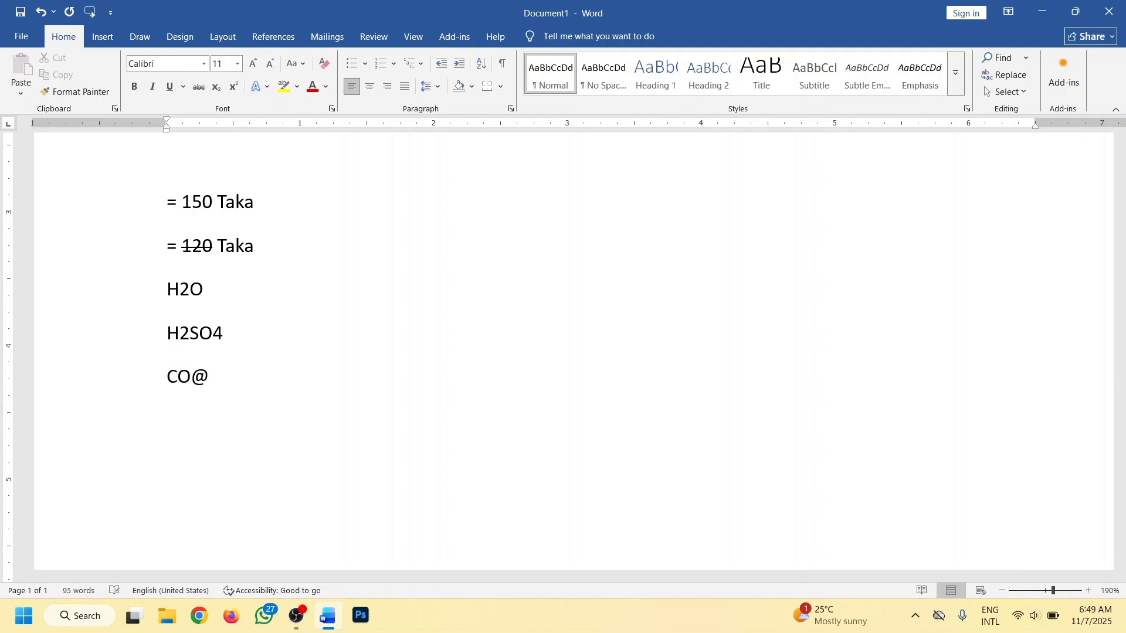
key(BackSpace)
text(2)
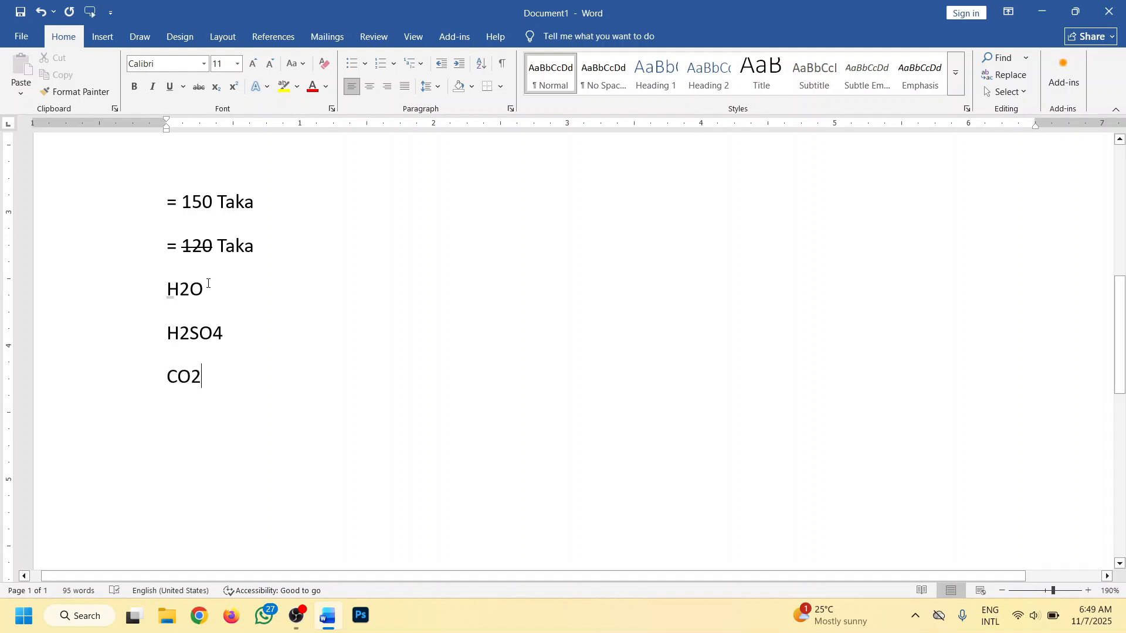
- Format the digits in the formulas H2O, H2SO4 and CO2 as subscript
drag(190, 288, 180, 289)
click(216, 88)
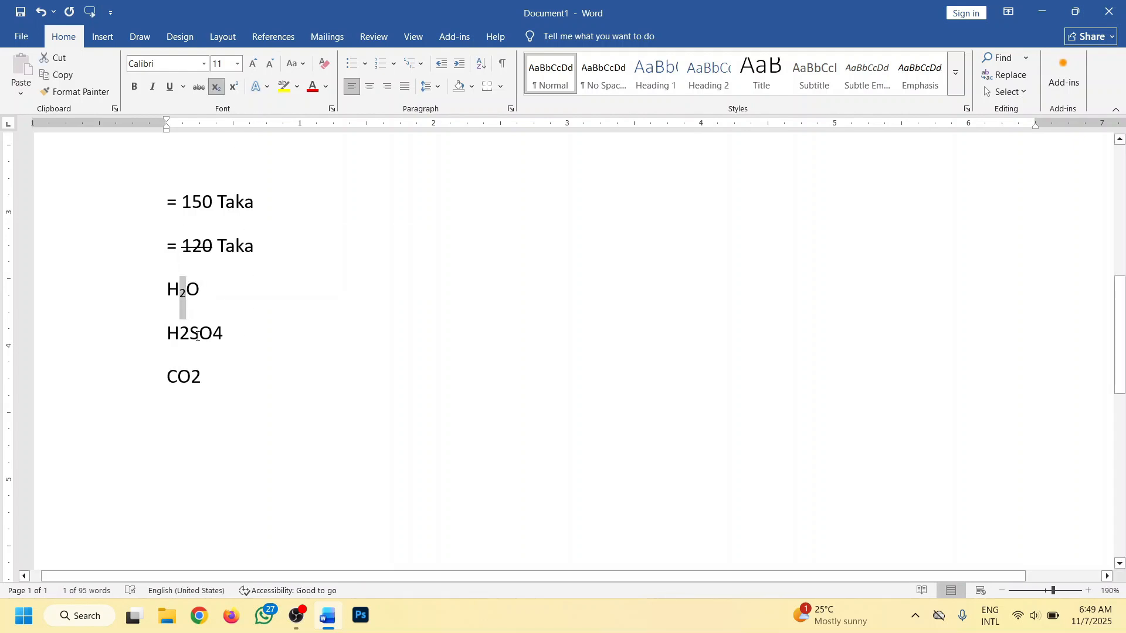
drag(189, 333, 212, 332)
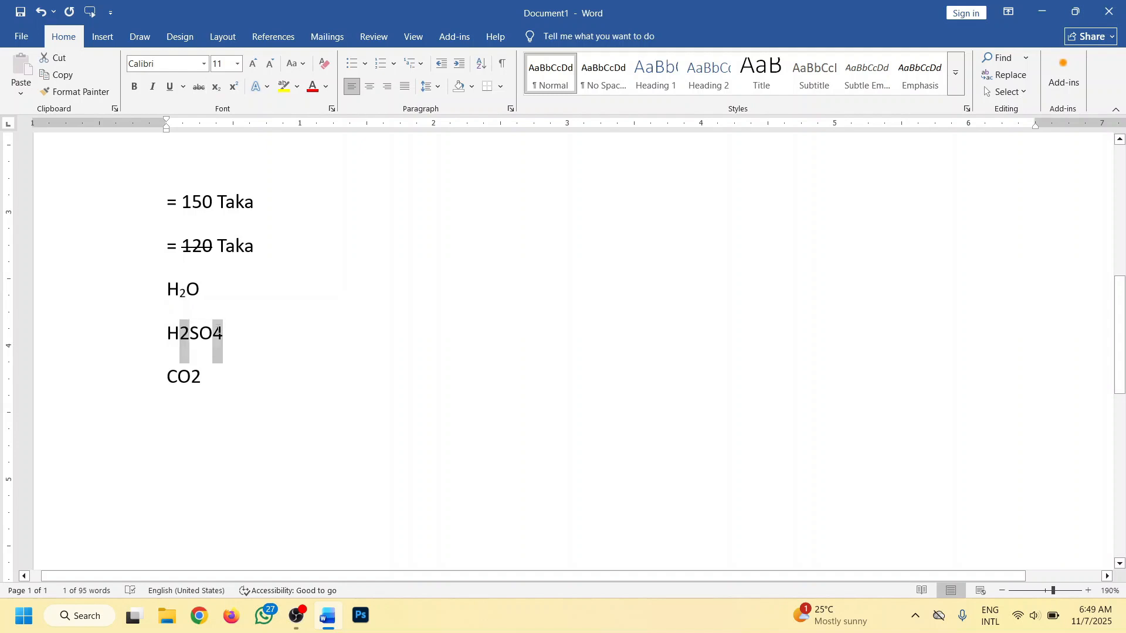
click(216, 88)
drag(203, 376, 190, 376)
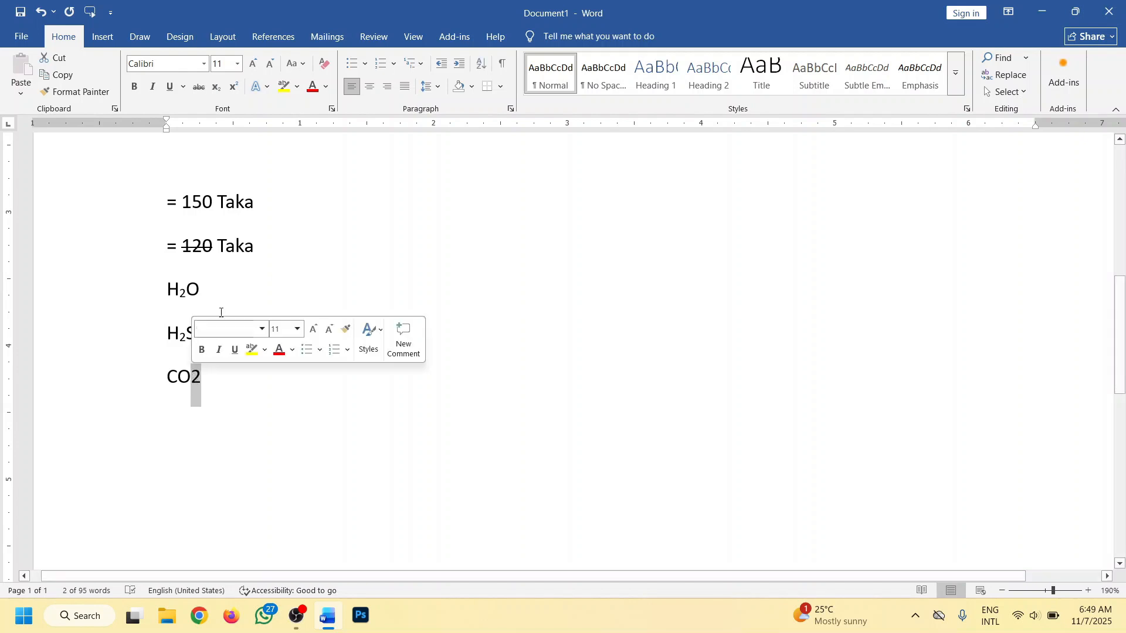
click(216, 88)
click(296, 344)
scroll(278, 310, up, 2)
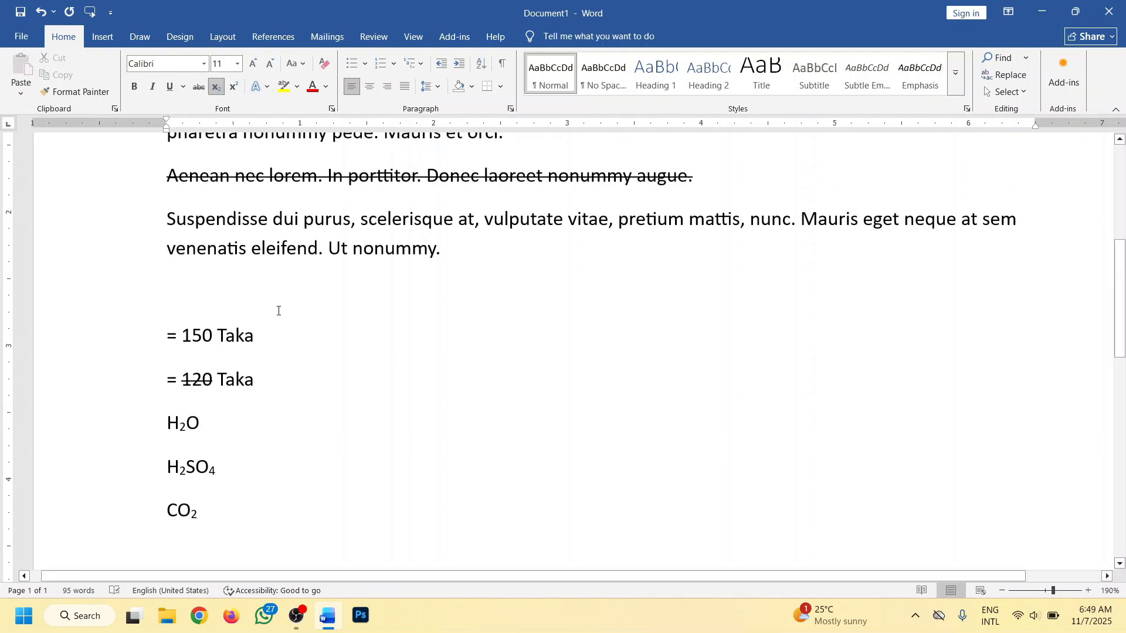
scroll(257, 369, down, 1)
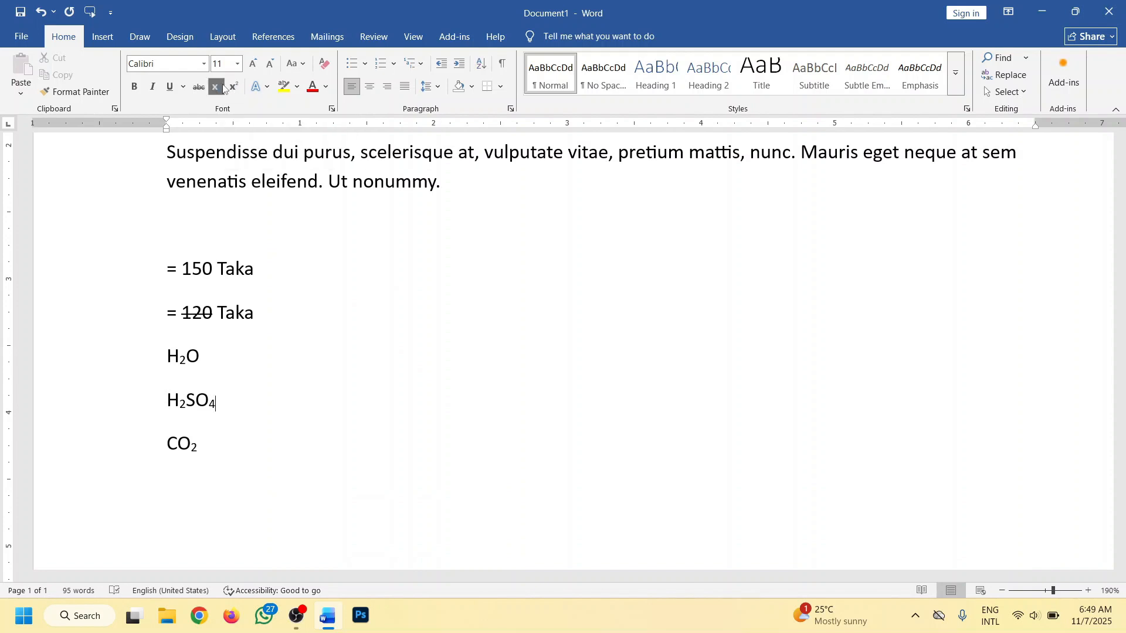
drag(182, 402, 184, 404)
click(182, 403)
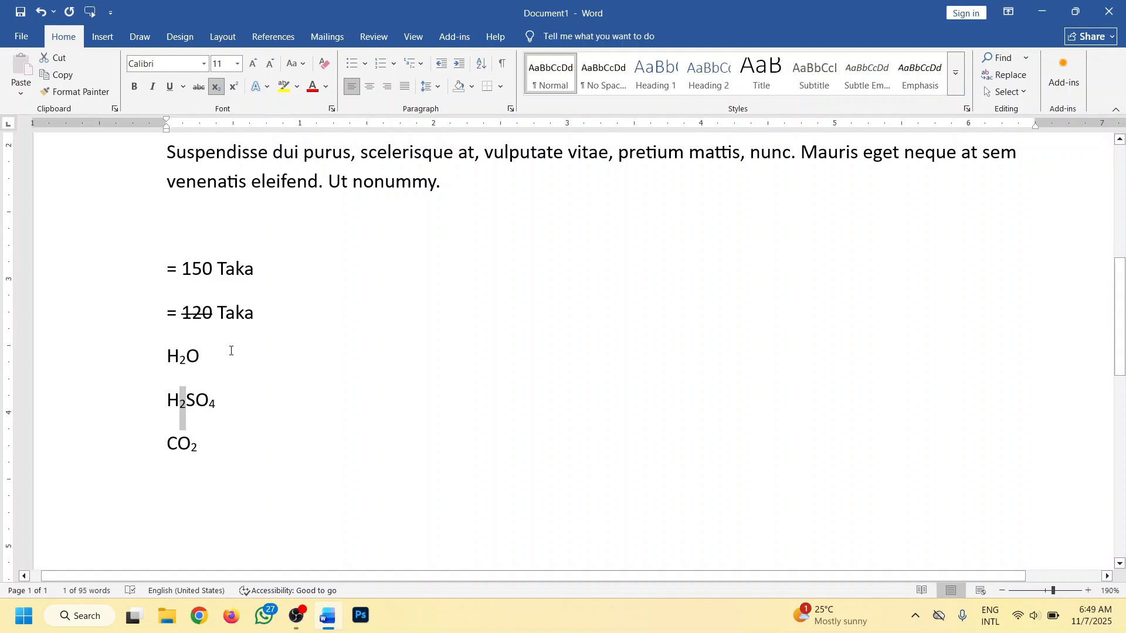
scroll(368, 334, up, 2)
scroll(370, 328, down, 2)
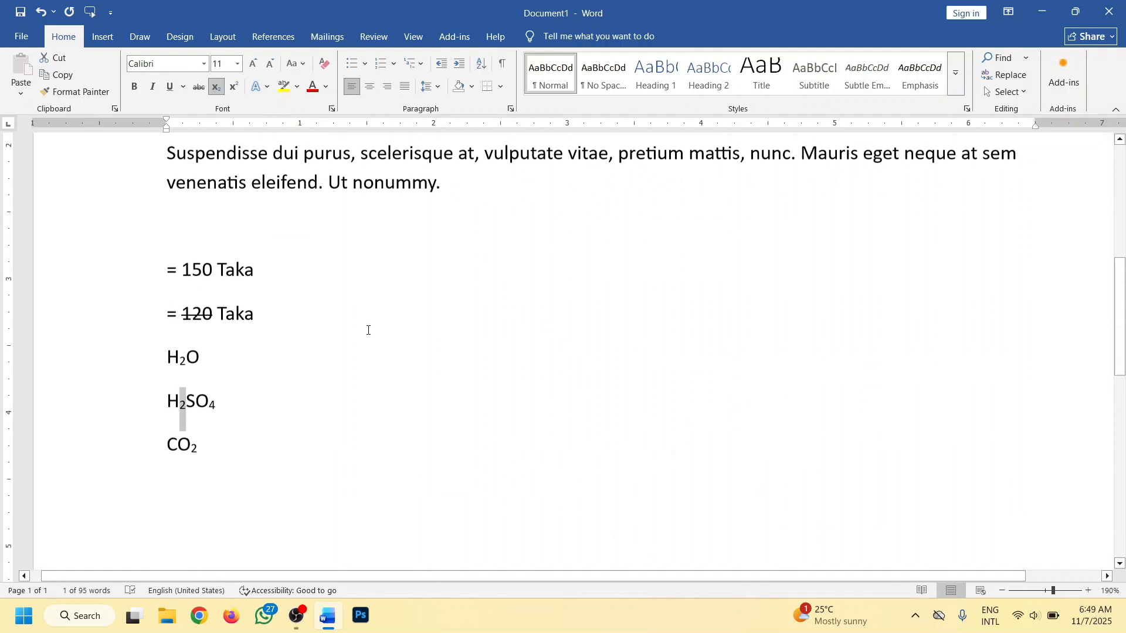